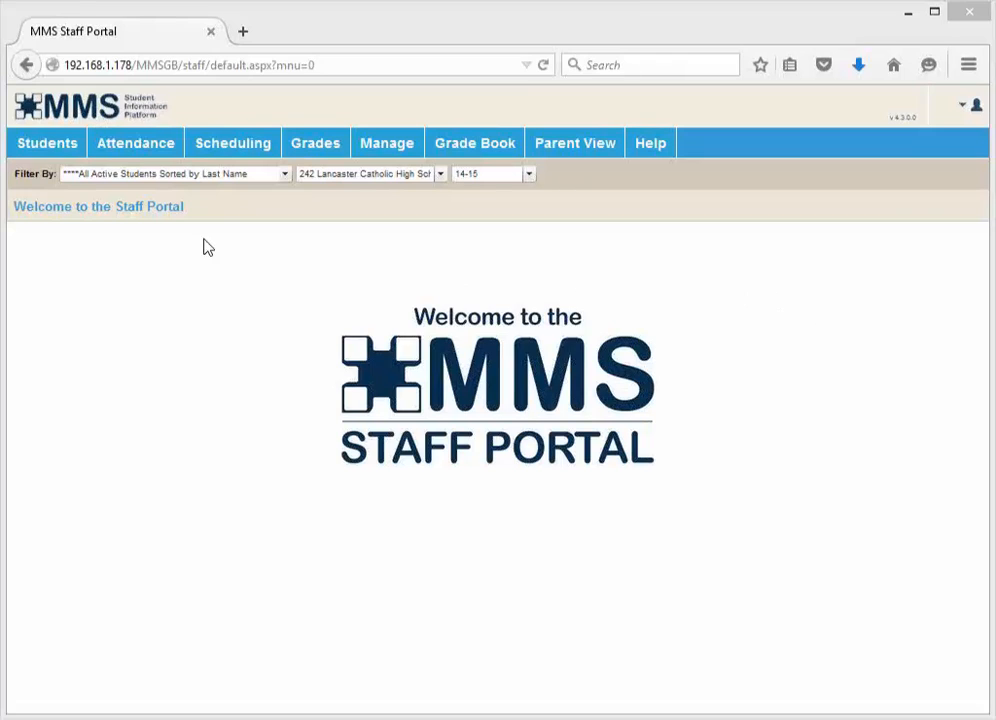
Open the Student Profile page and move to the next student in the list
left_click(38, 152)
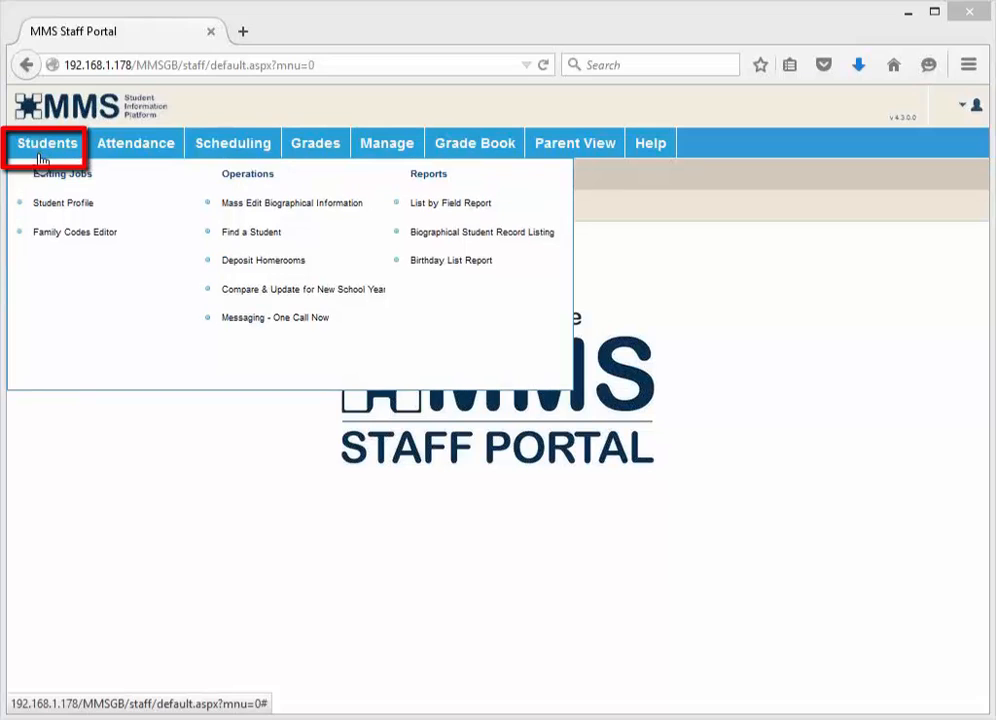
left_click(65, 208)
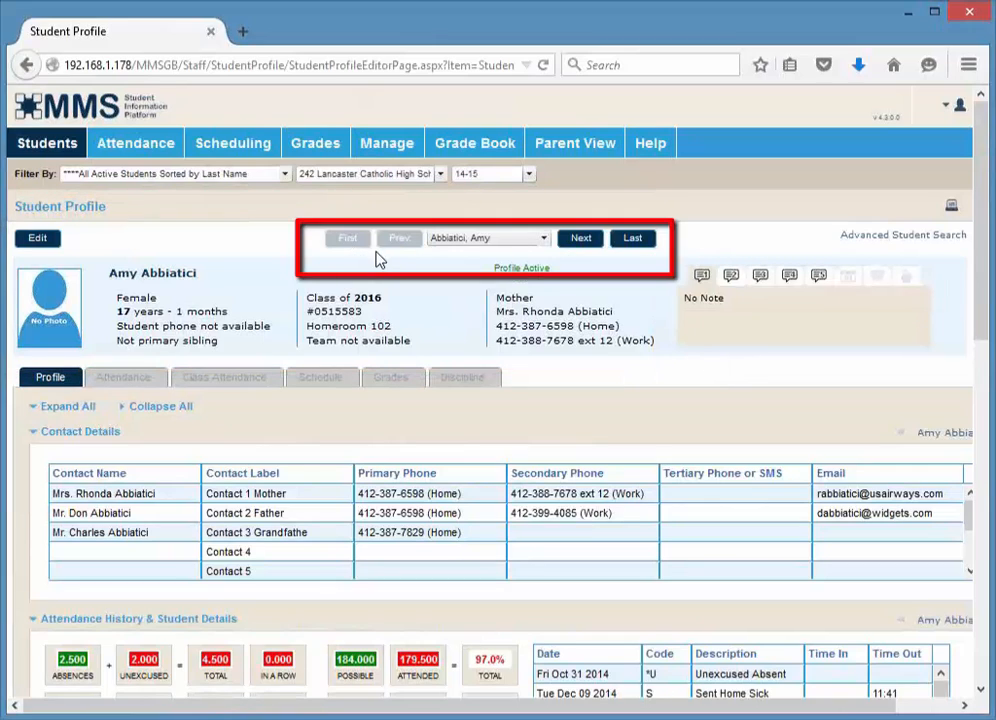
left_click(545, 240)
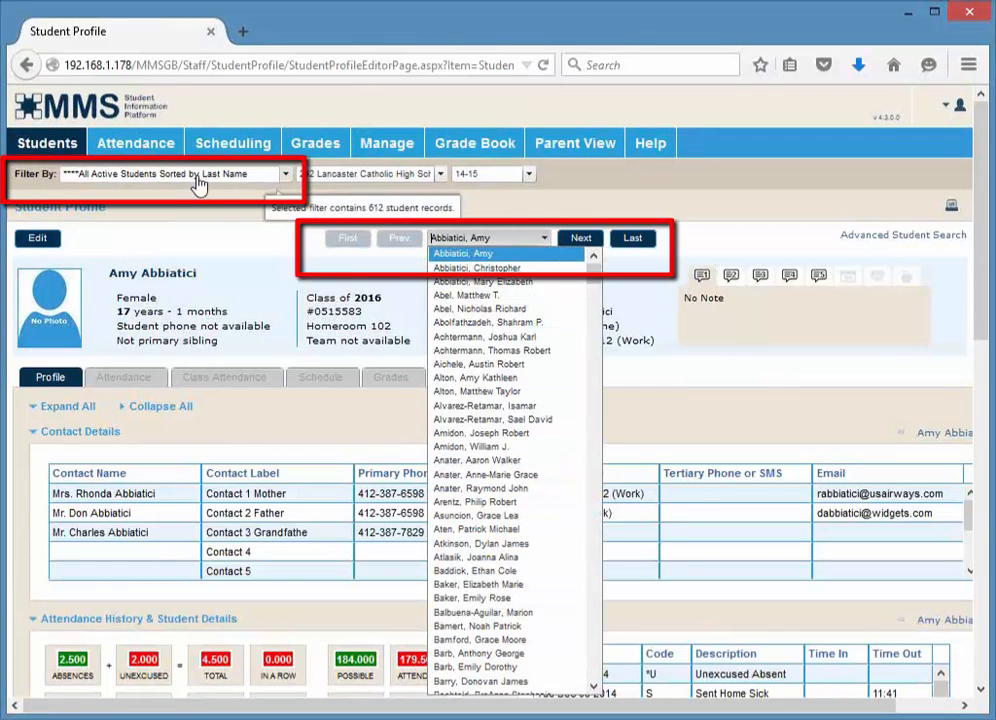
left_click(584, 240)
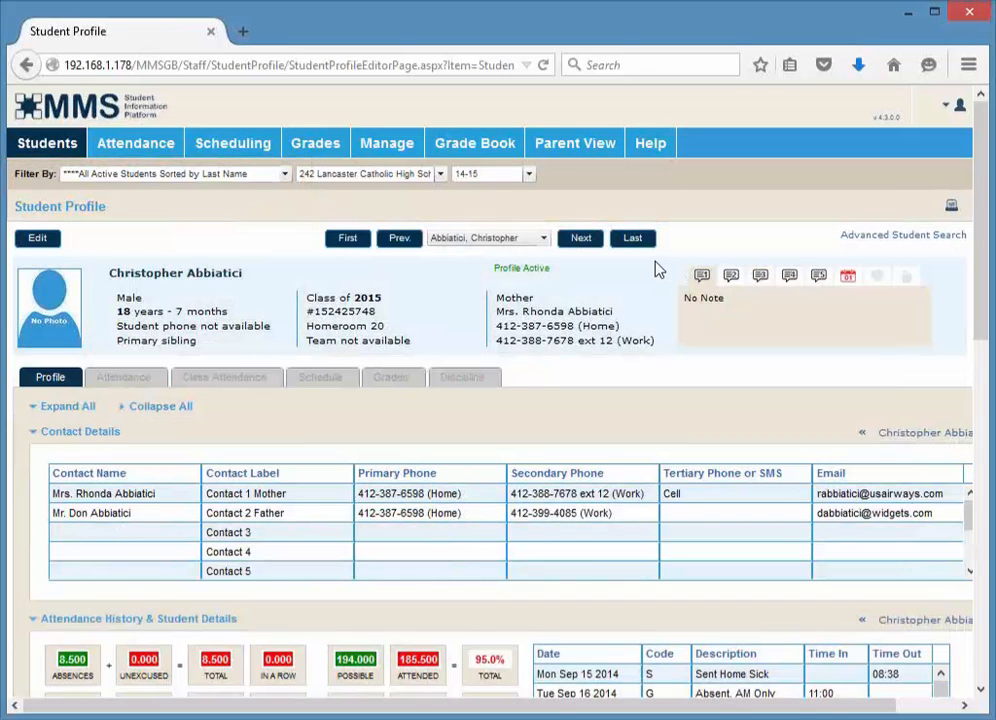
Search the advanced student search for last names starting with z and cancel the dialog
left_click(863, 243)
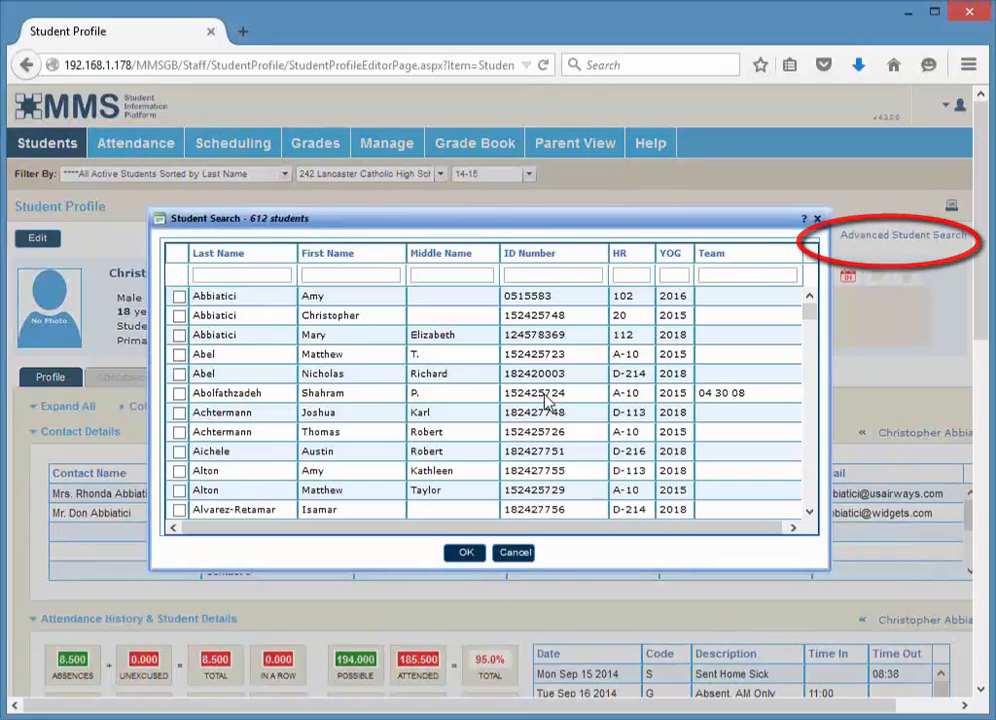
left_click(268, 280)
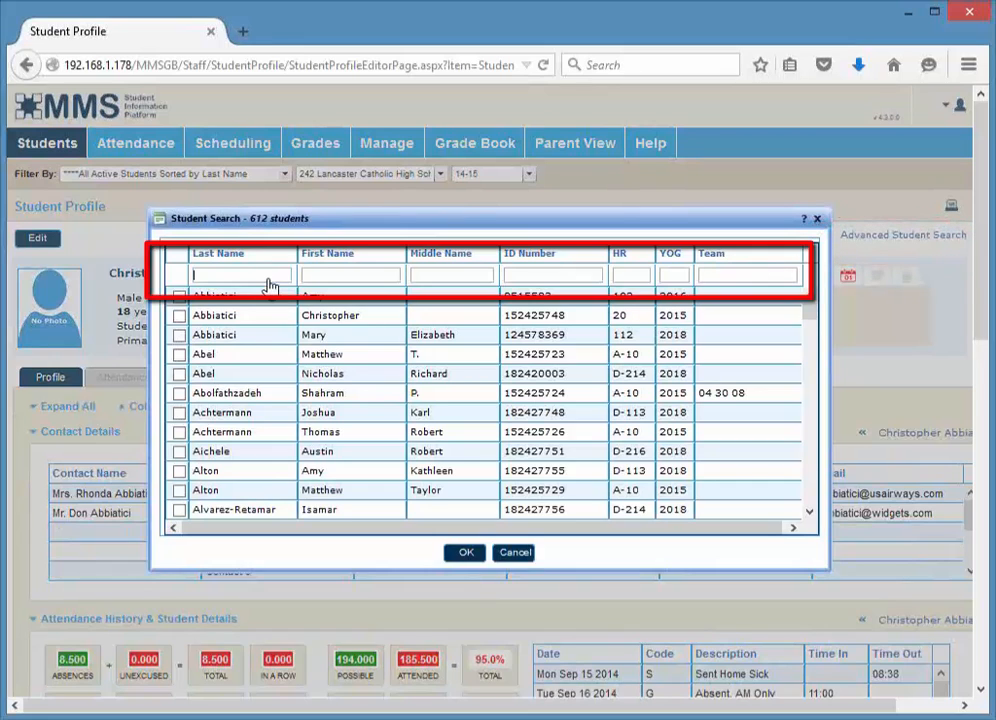
type("z")
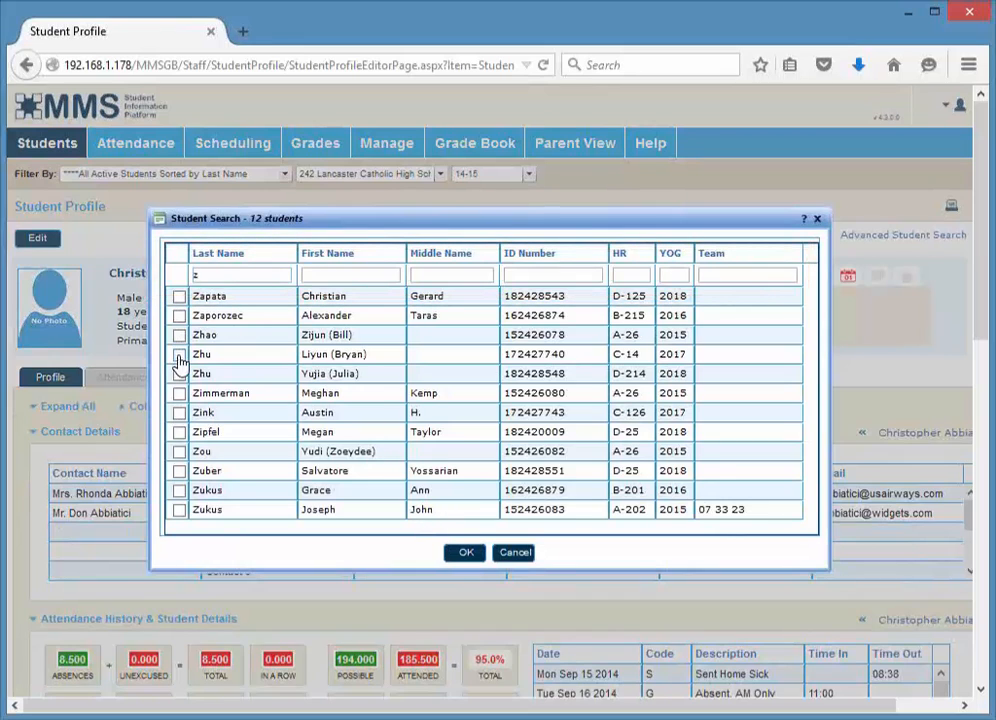
left_click(516, 555)
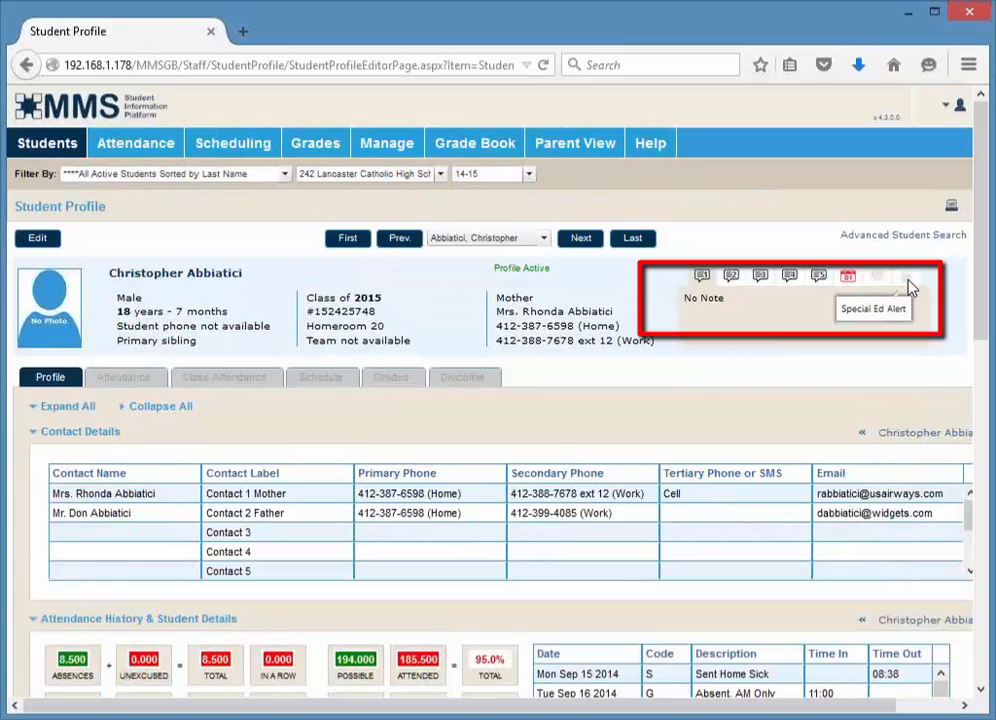
Review the student's alert icons and scroll through the contact details and attendance history sections
left_click(849, 284)
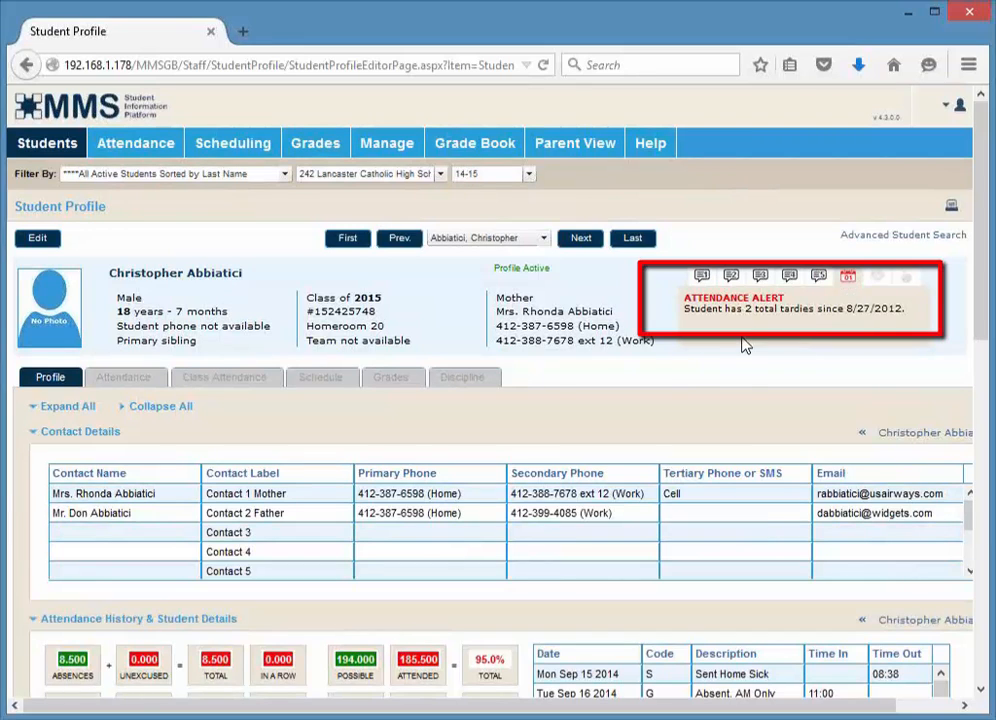
left_click(790, 280)
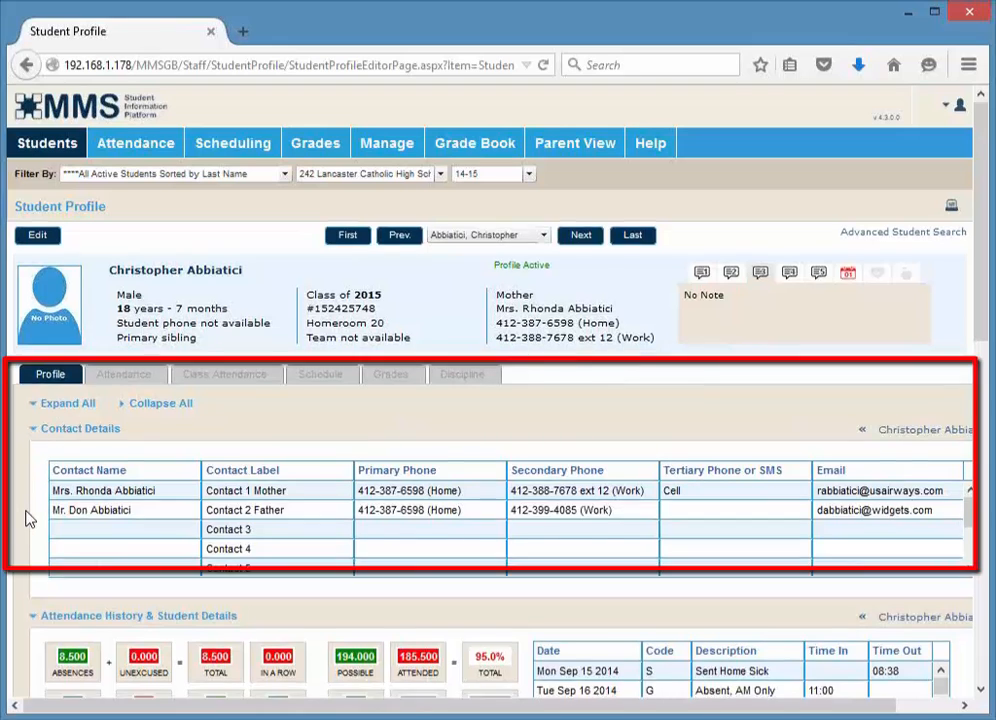
scroll(27, 515, "down", 2)
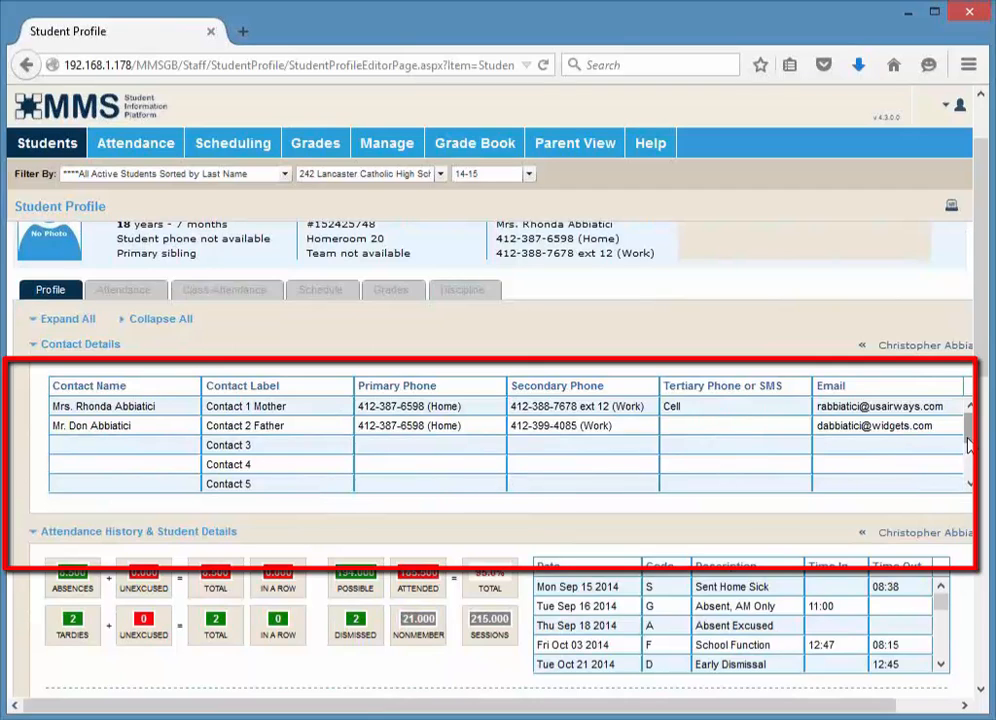
scroll(78, 471, "down", 1)
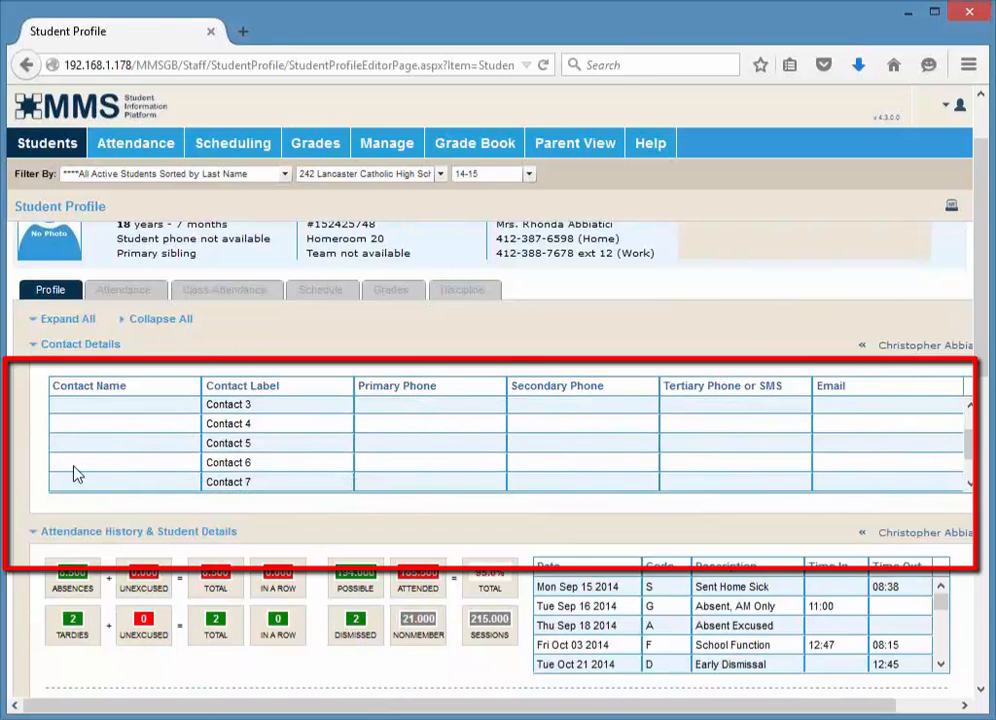
scroll(22, 477, "down", 3)
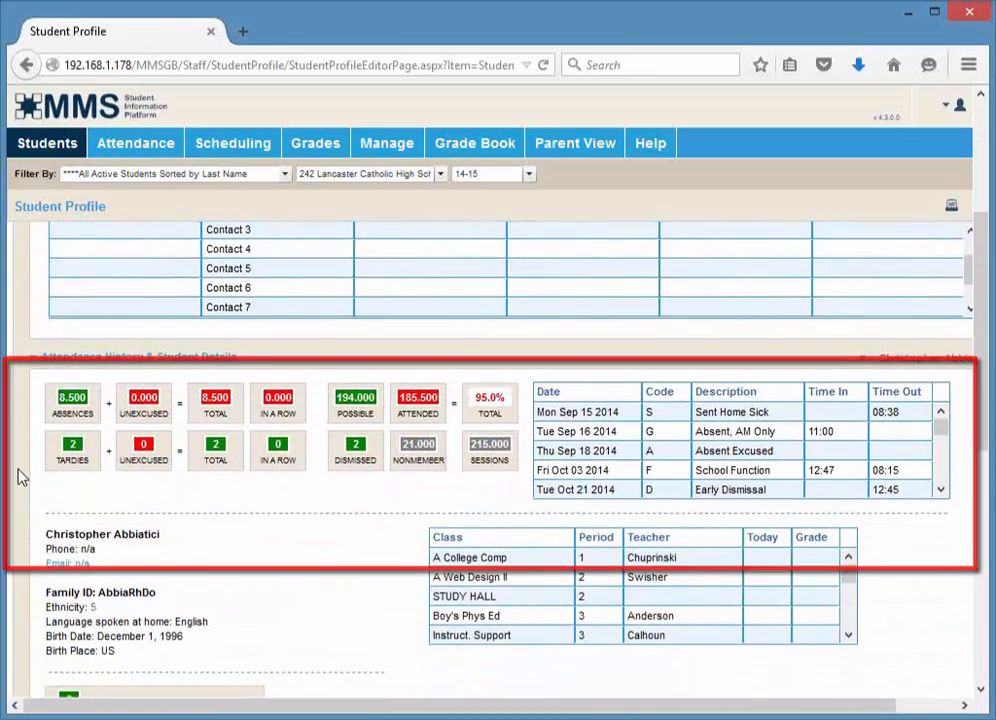
scroll(22, 477, "down", 2)
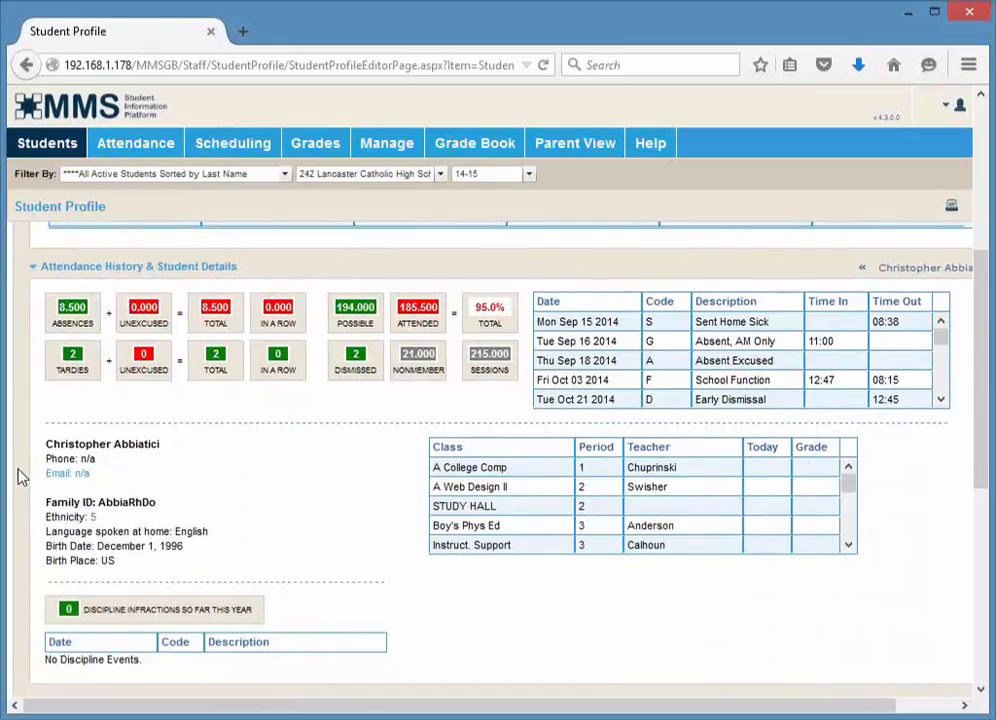
scroll(22, 477, "down", 2)
scroll(24, 465, "up", 2)
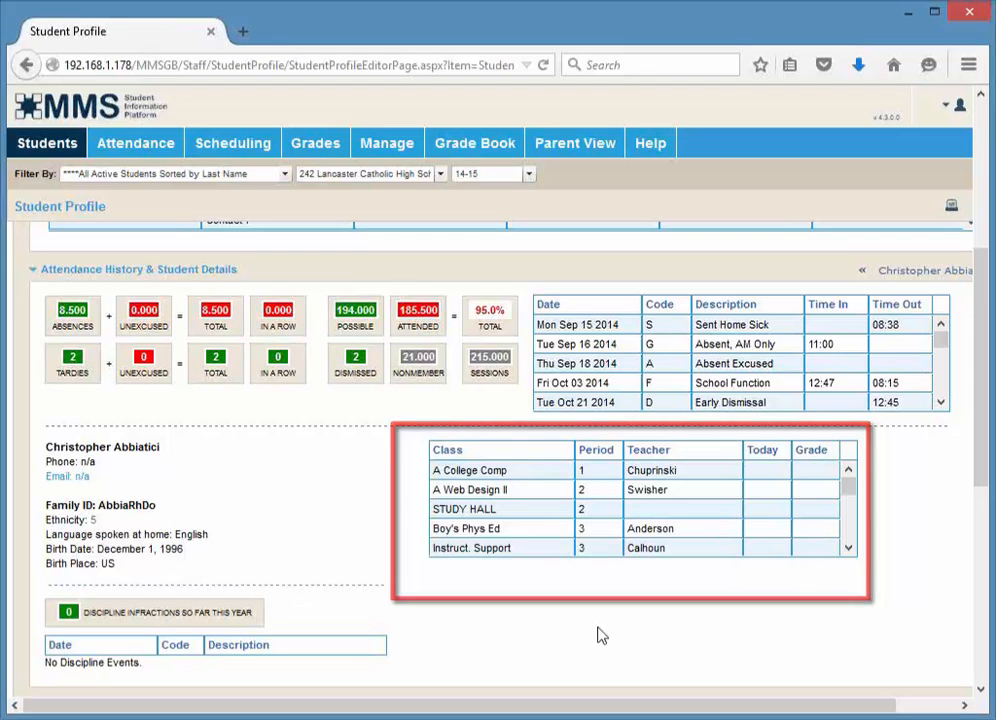
Scroll through the class schedule, discipline, school, transportation and auxiliary details sections of the profile
scroll(321, 573, "down", 1)
scroll(321, 580, "down", 3)
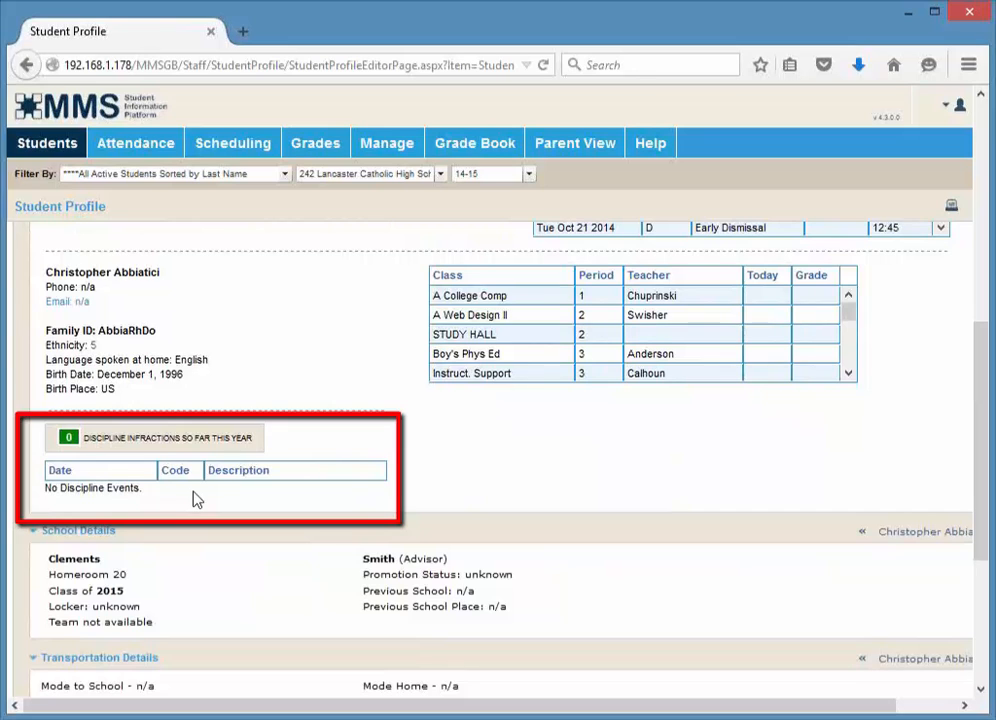
scroll(197, 500, "down", 2)
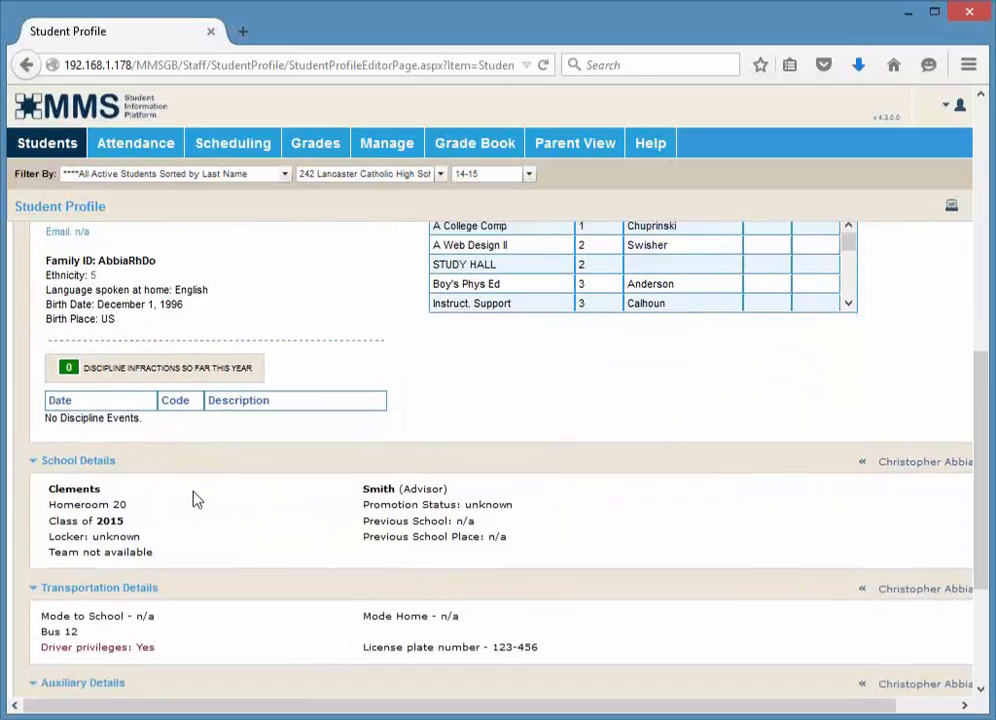
scroll(197, 500, "down", 1)
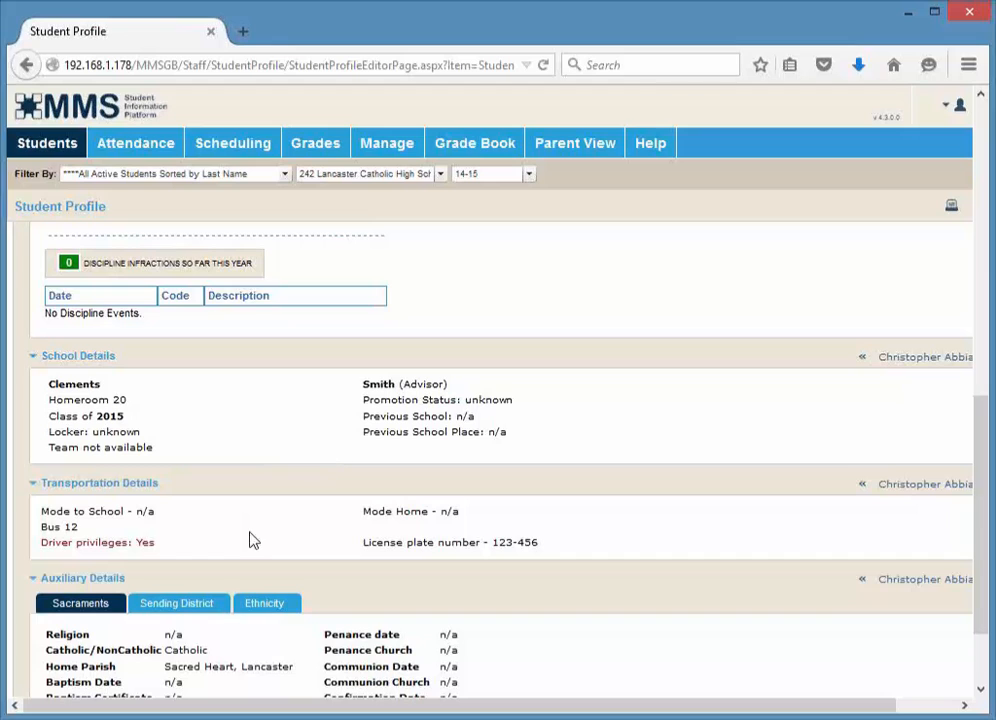
scroll(251, 539, "down", 2)
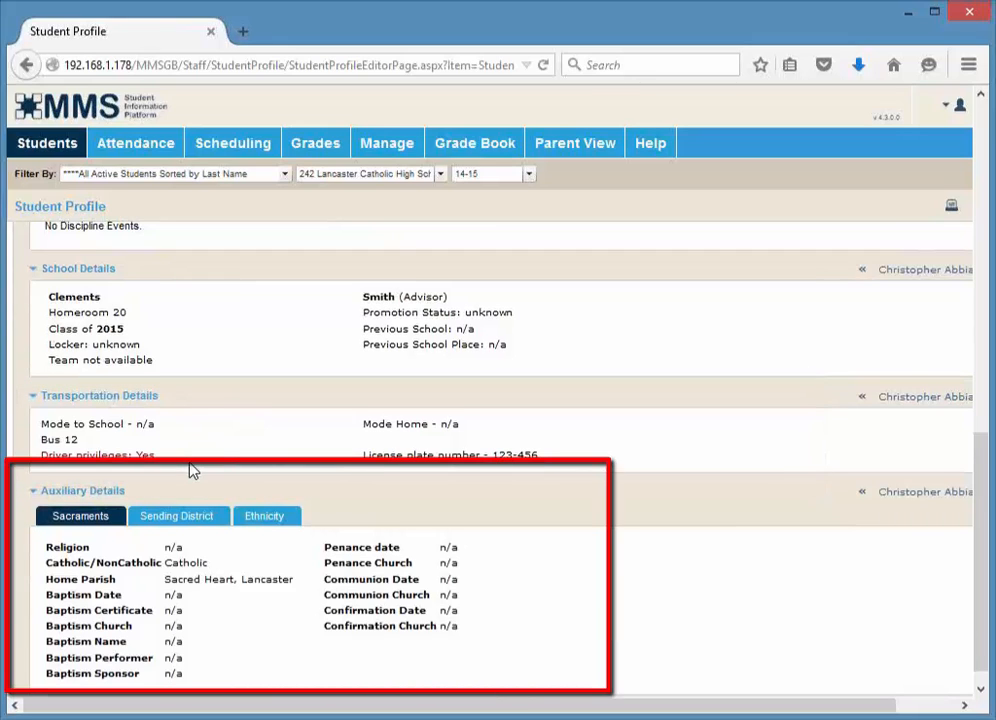
scroll(193, 471, "down", 1)
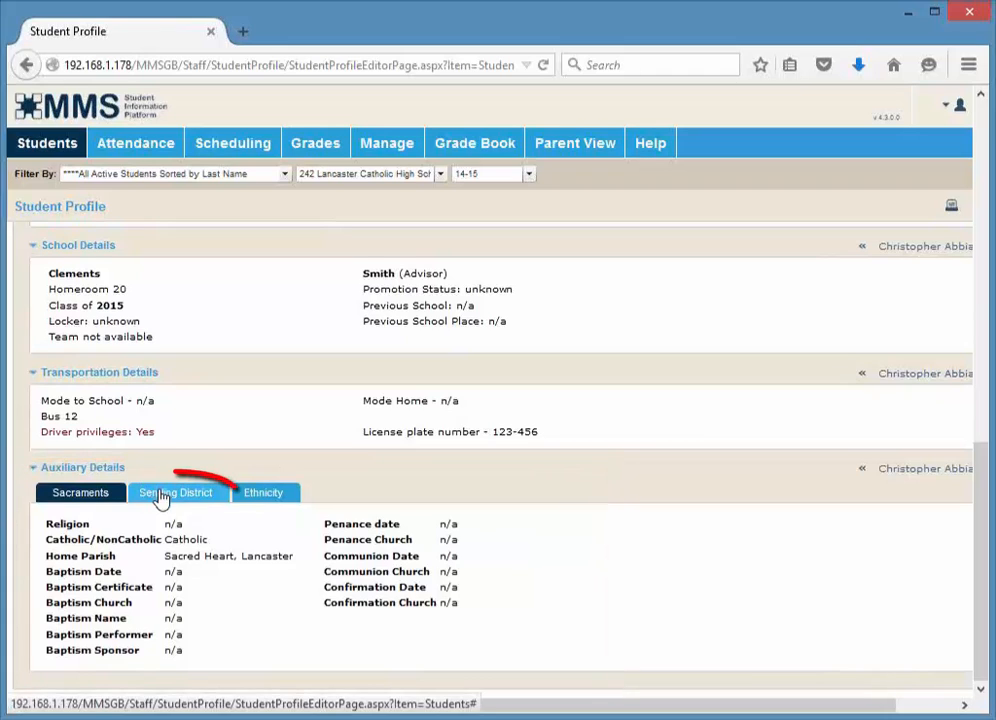
View the Sending District, Ethnicity and Sacraments tabs of the auxiliary details
left_click(162, 498)
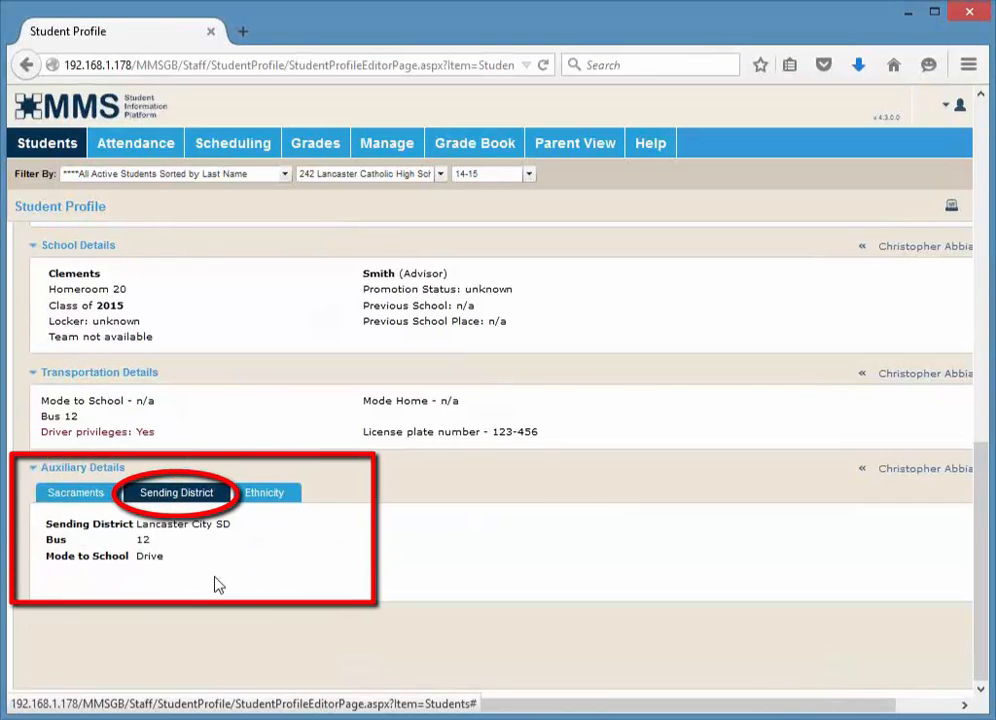
left_click(282, 501)
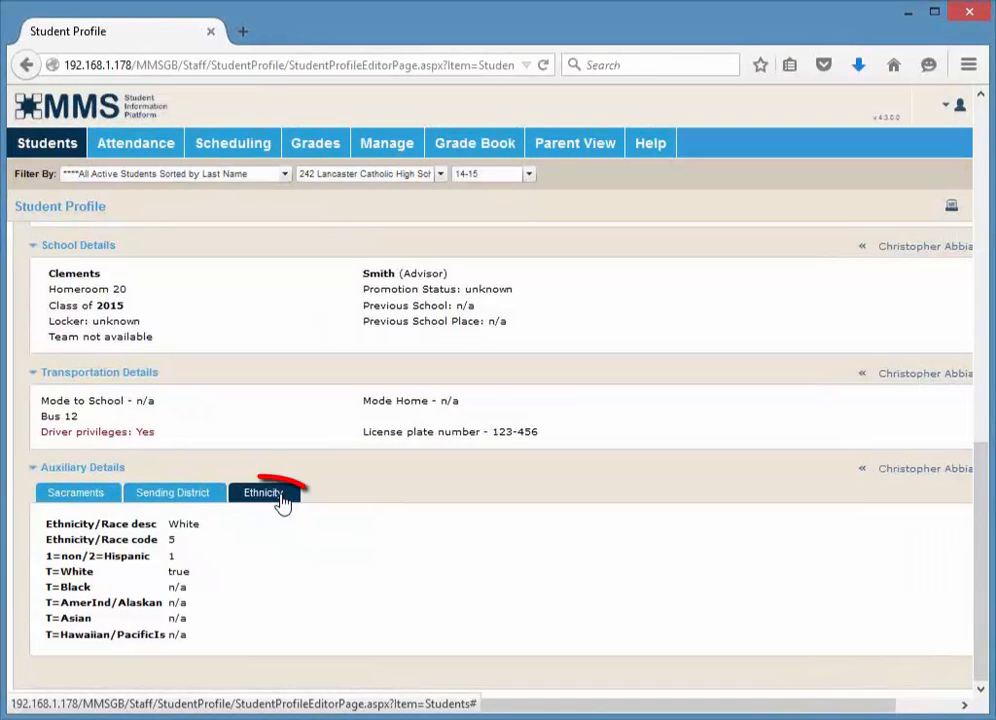
left_click(86, 500)
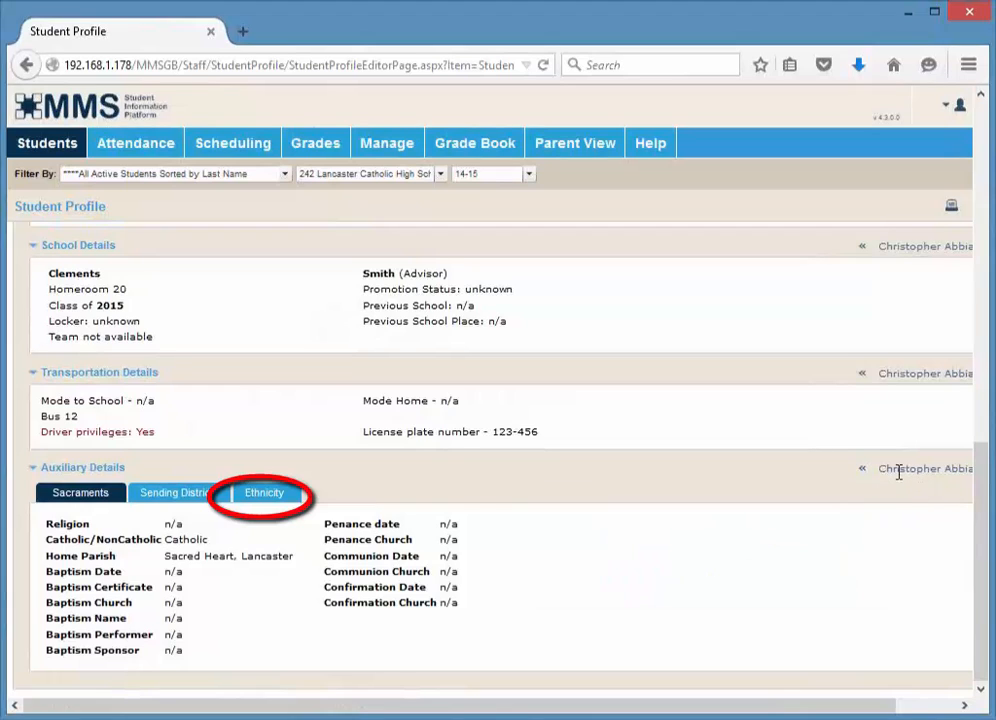
Use the section navigation arrows to move to the previous student and back to the next one
mouse_move(890, 470)
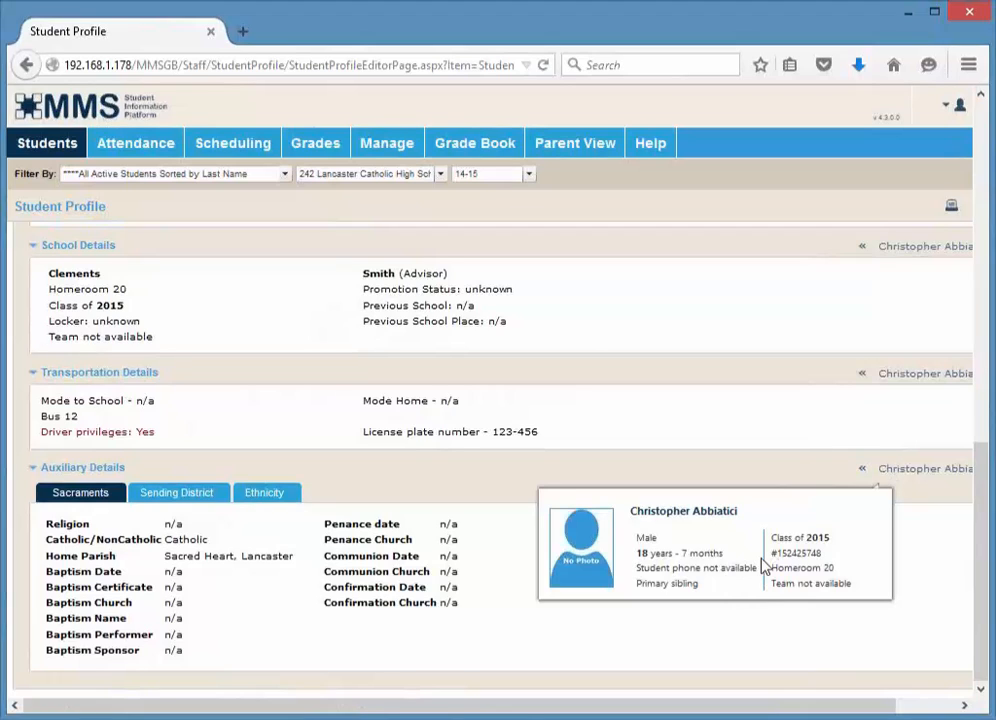
left_click(858, 473)
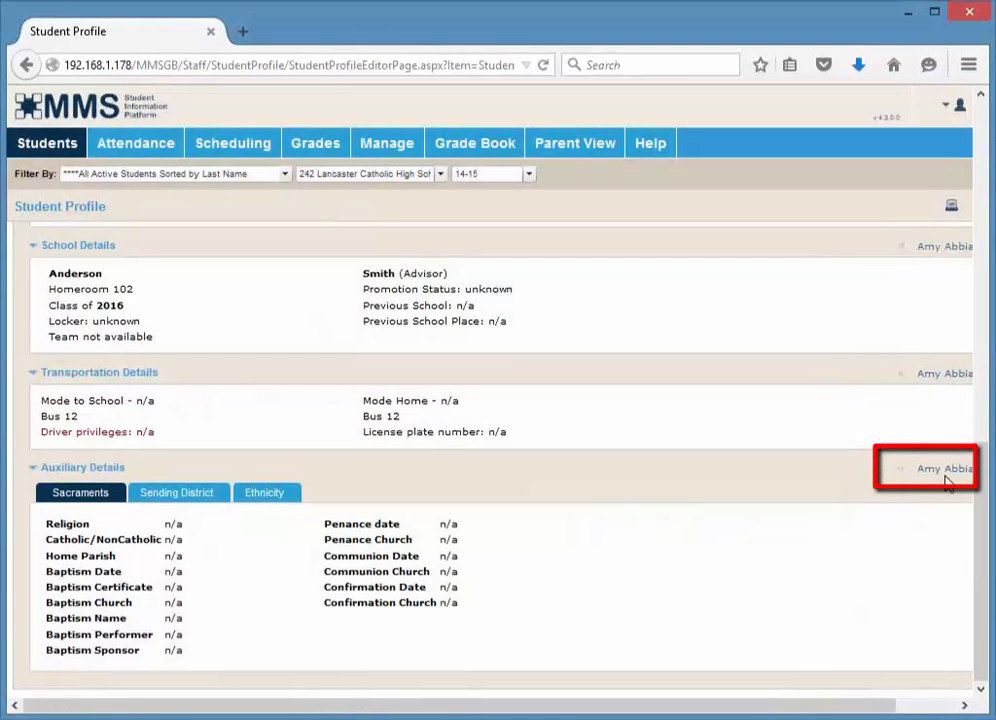
left_click(925, 712)
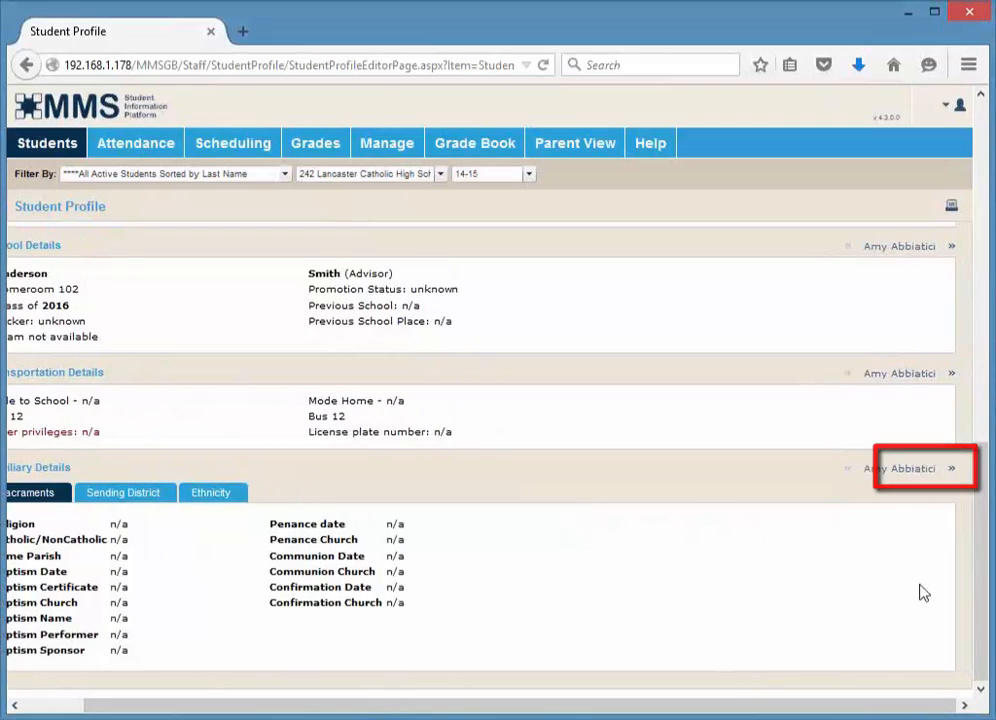
left_click(951, 472)
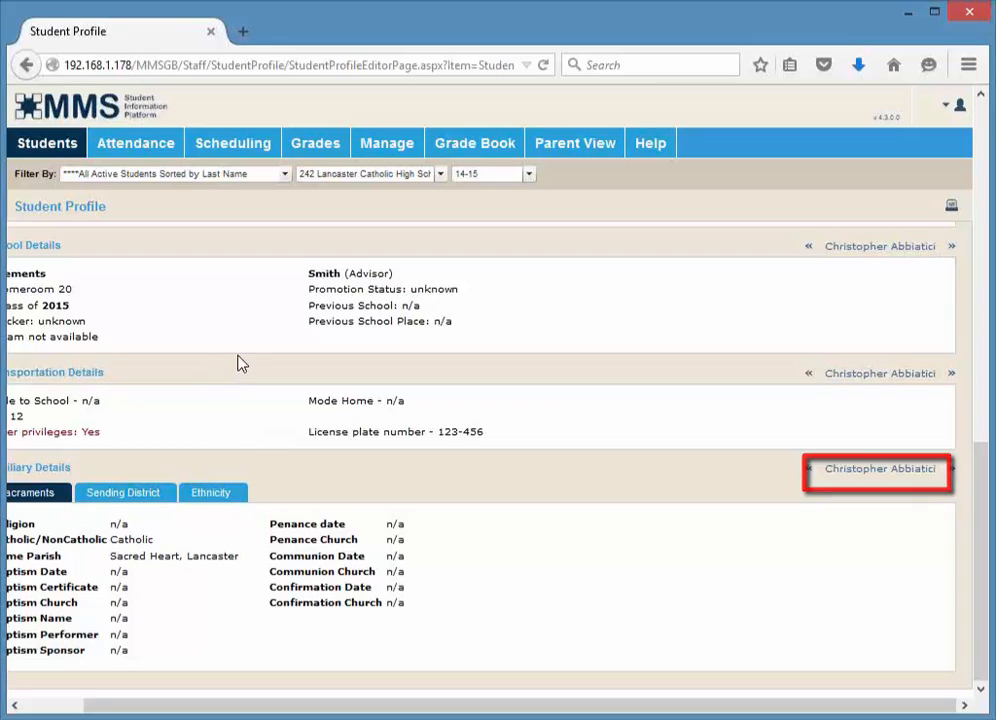
Open the Student Biographical Listing Report and its Save/Recall Settings manager
left_click(951, 212)
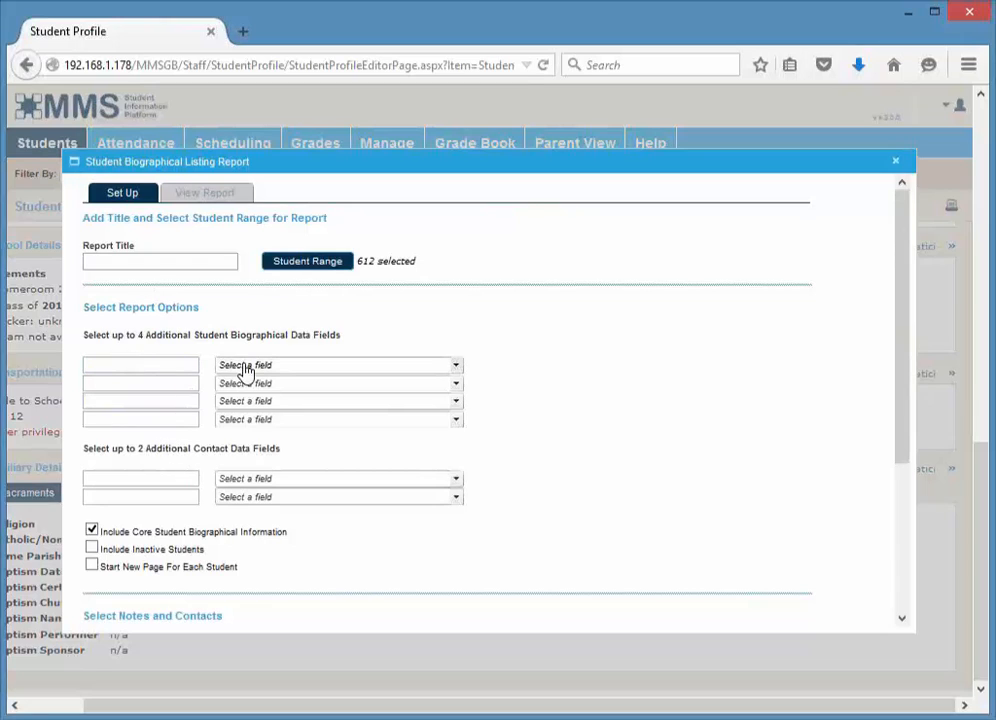
left_click_drag(905, 445, 898, 616)
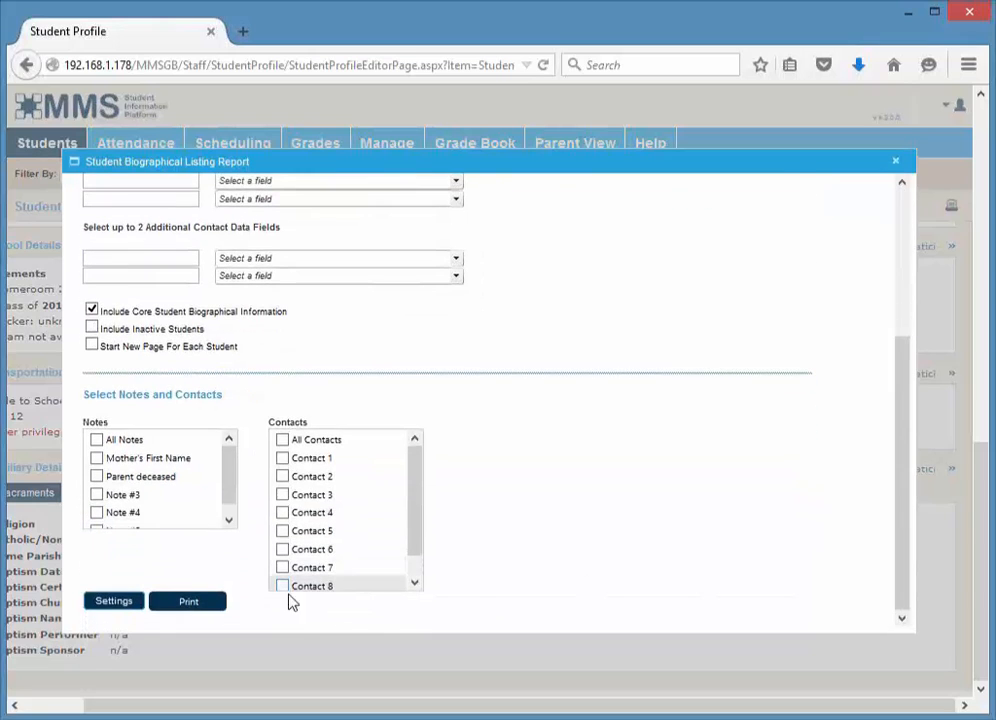
left_click(113, 602)
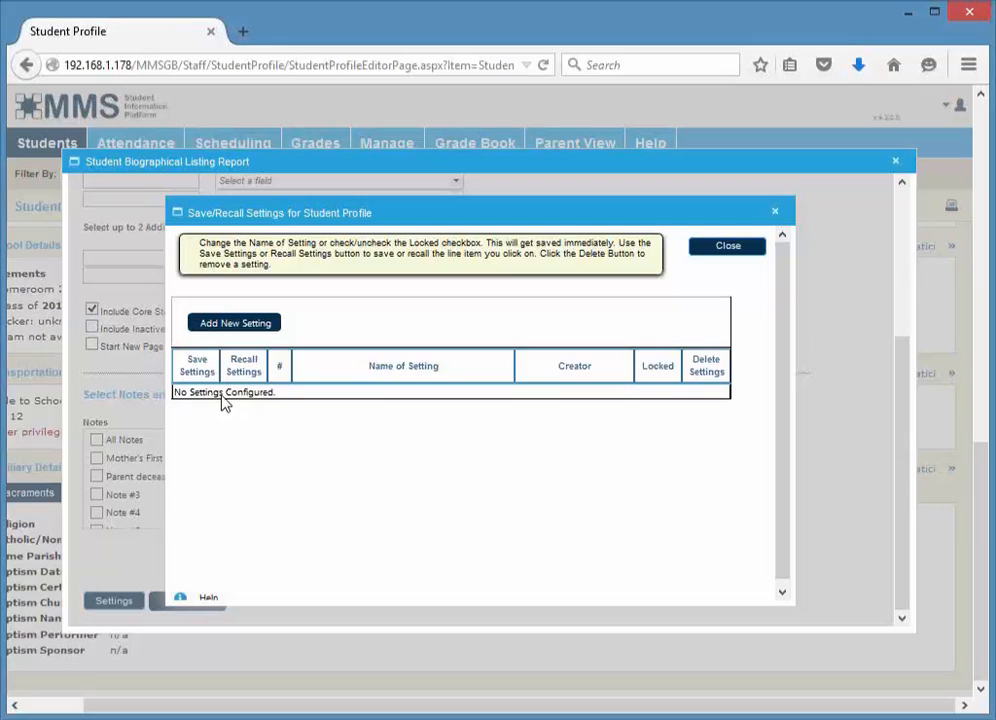
Add a new report setting named Biographical Listing, save the current settings to it, and close the manager
left_click(217, 327)
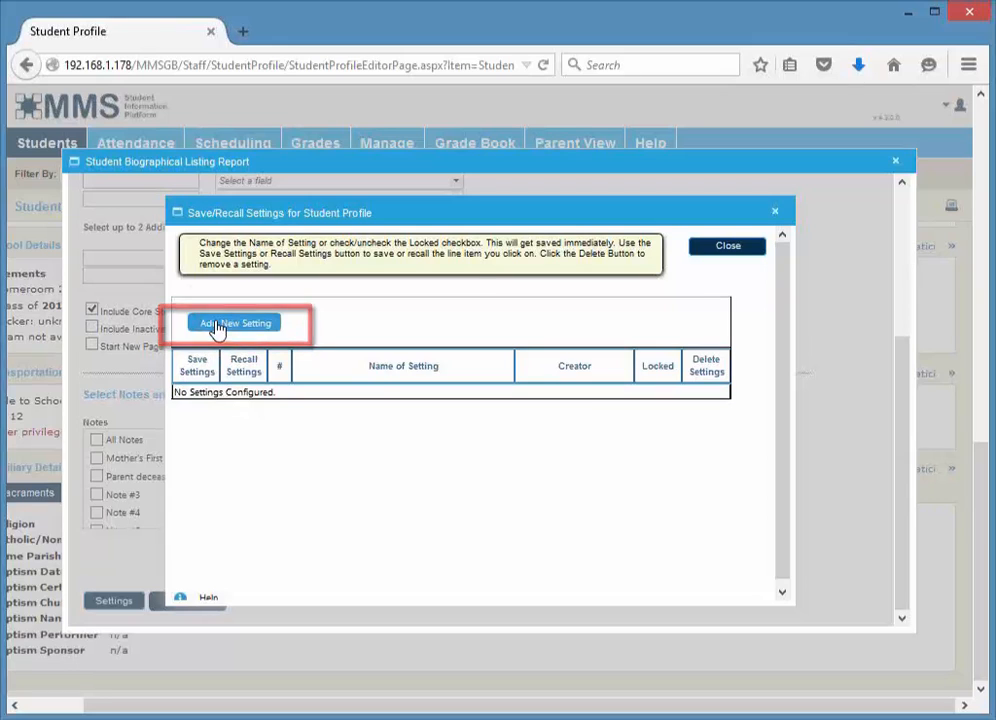
left_click(358, 412)
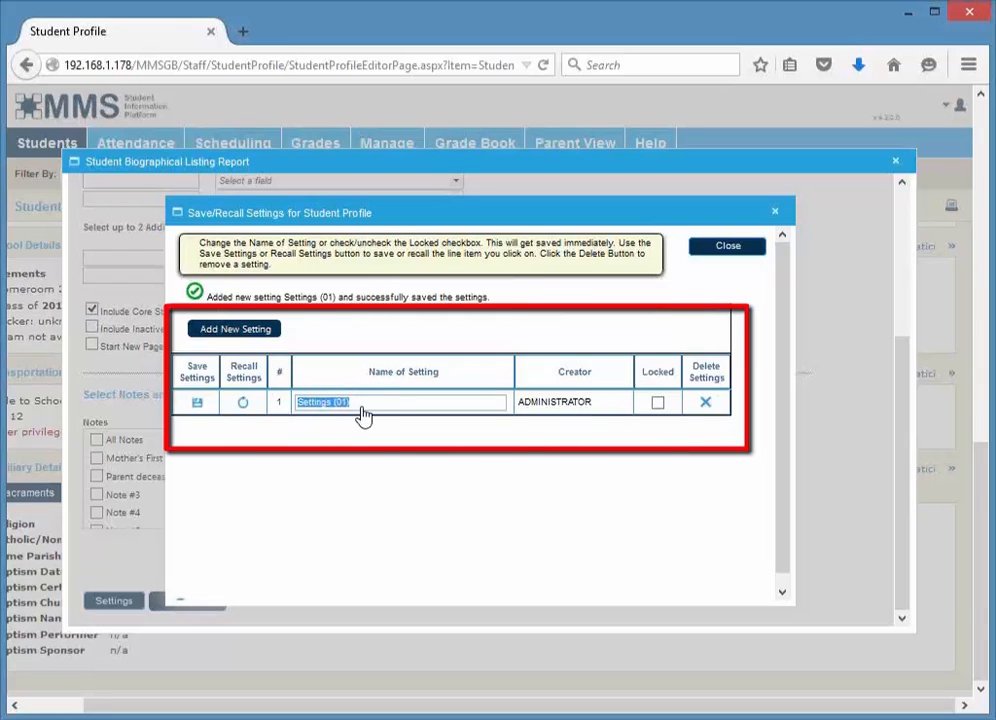
type("Biographical Listing")
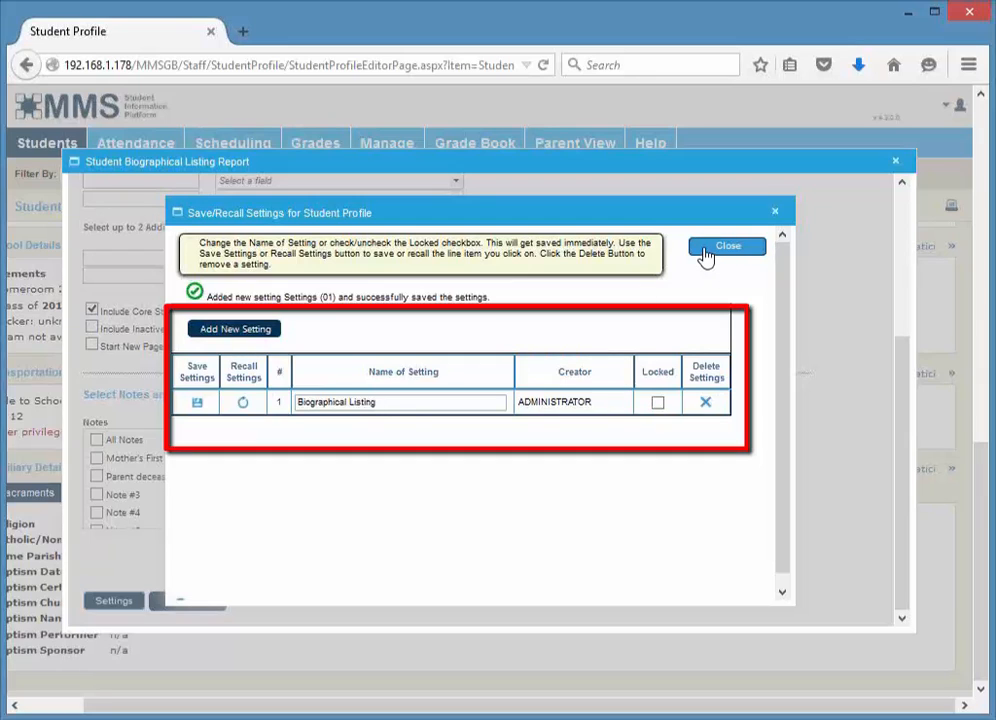
left_click(197, 405)
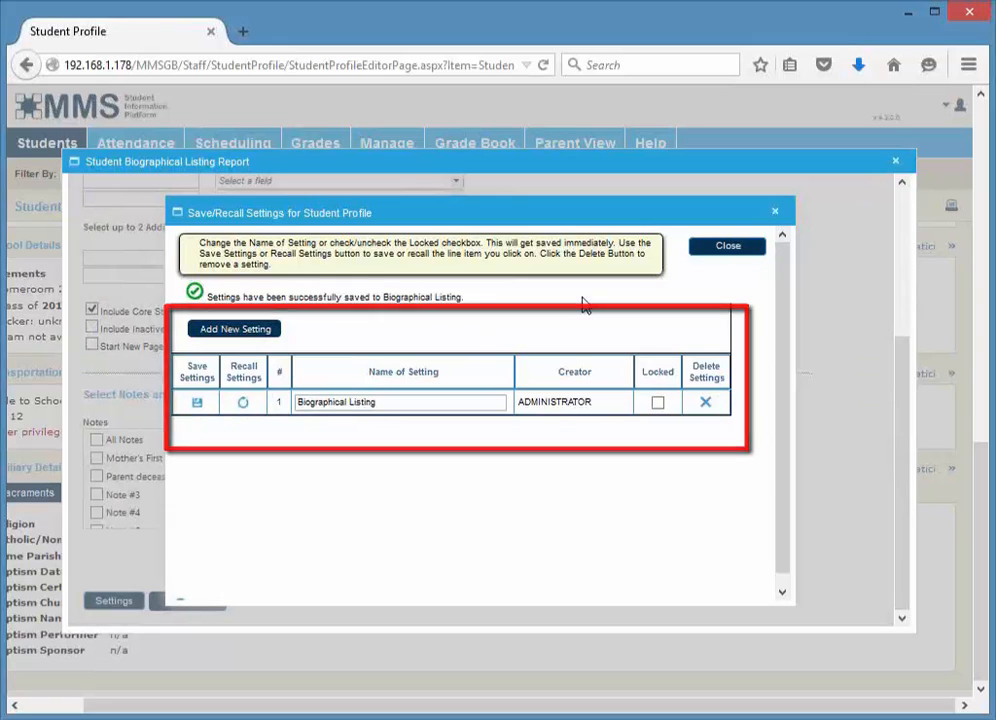
left_click(728, 248)
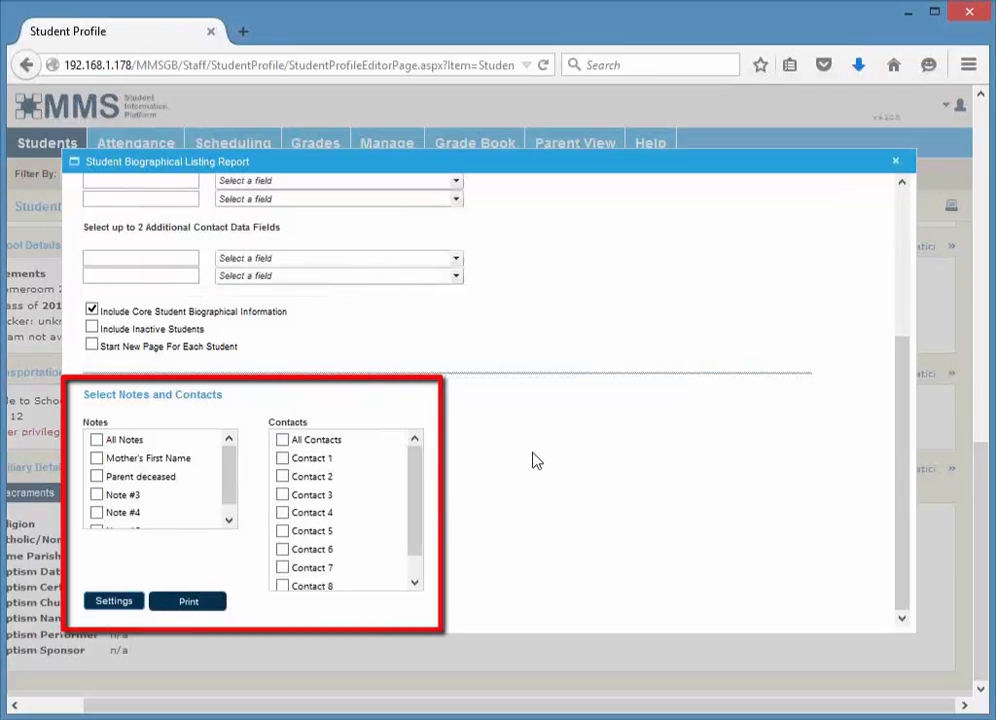
Close the Student Biographical Listing Report dialog
scroll(533, 458, "up", 5)
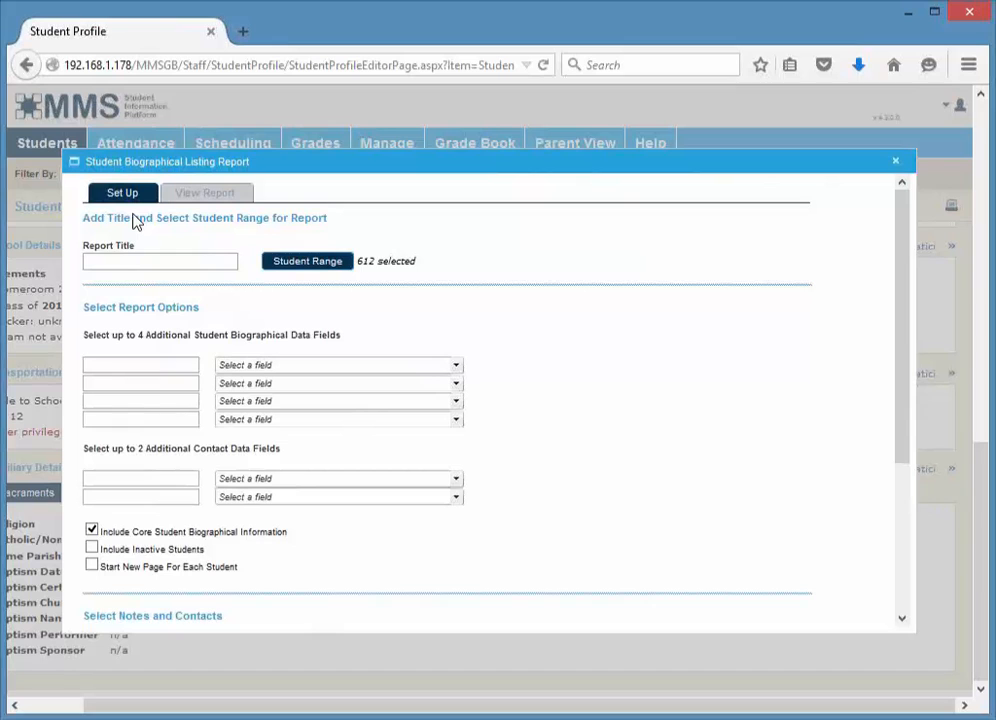
left_click(896, 165)
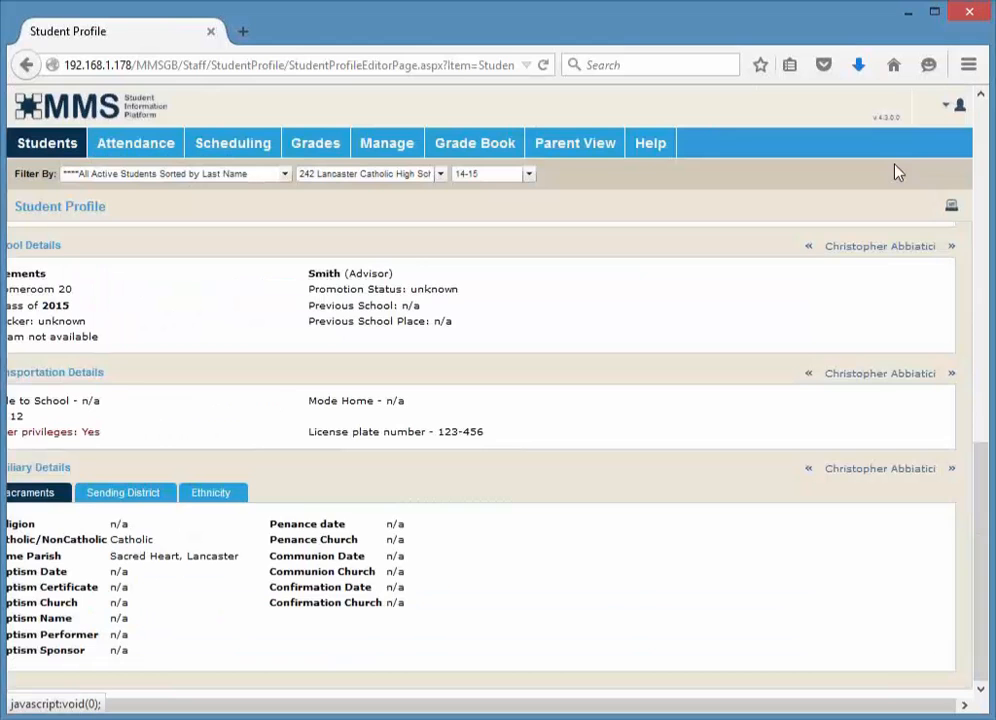
Collapse all sections of the student profile, then expand only the Transportation Details section
scroll(84, 678, "up", 10)
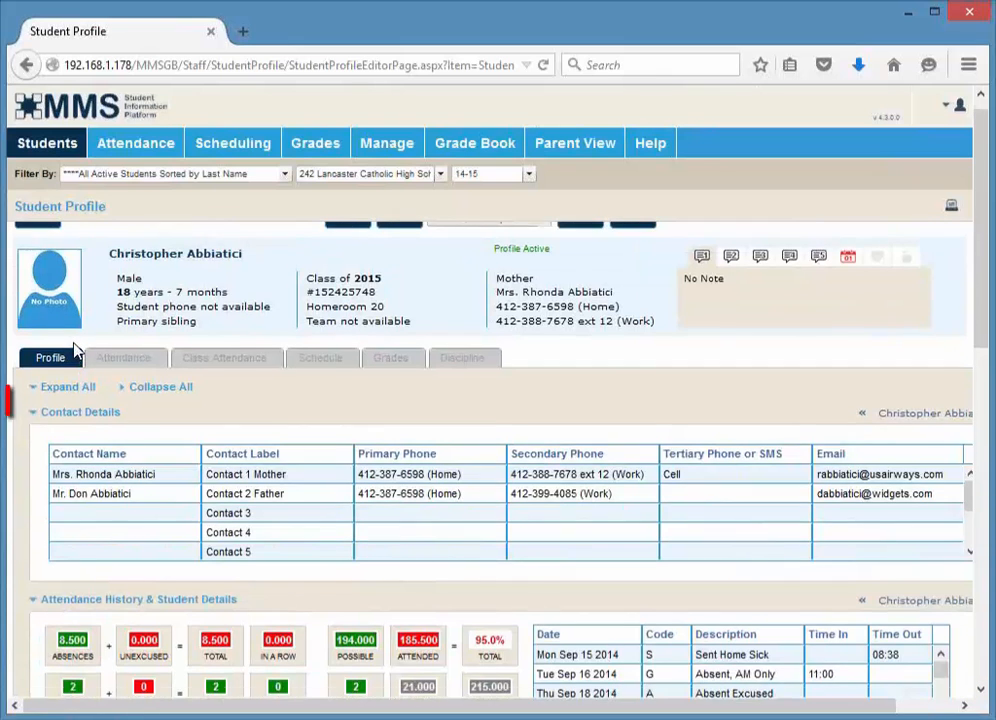
scroll(60, 390, "up", 1)
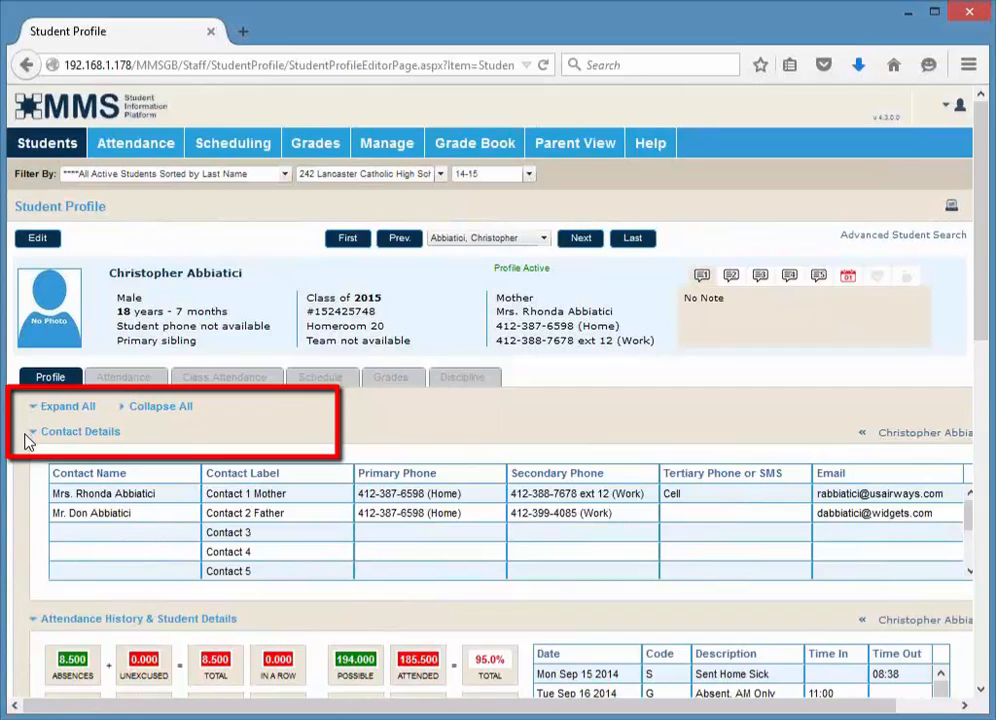
left_click(141, 416)
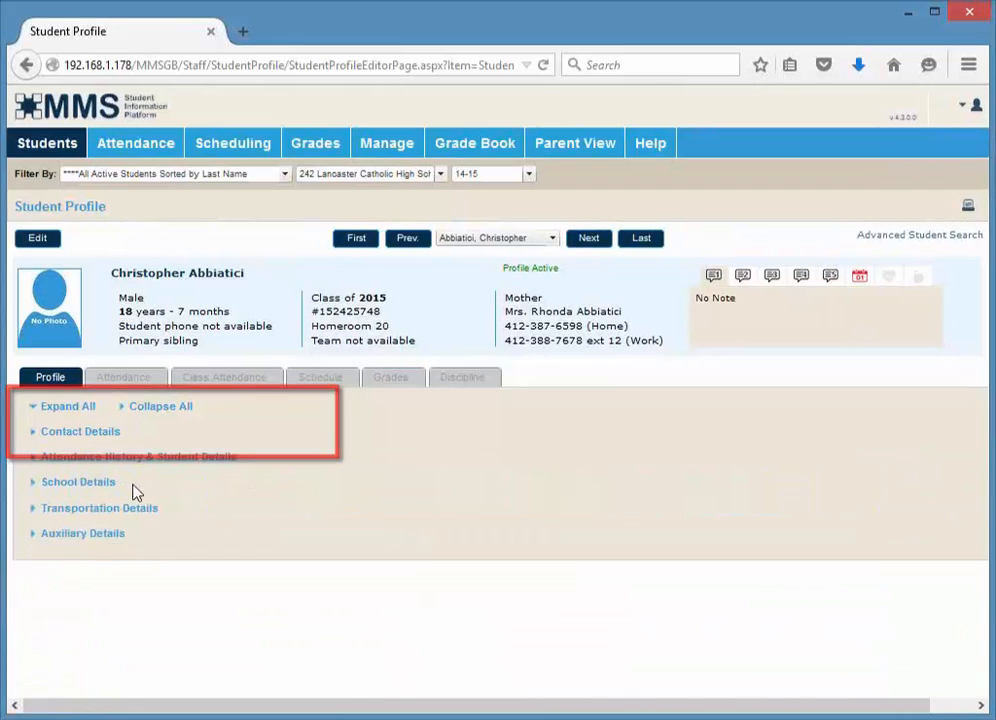
left_click(36, 509)
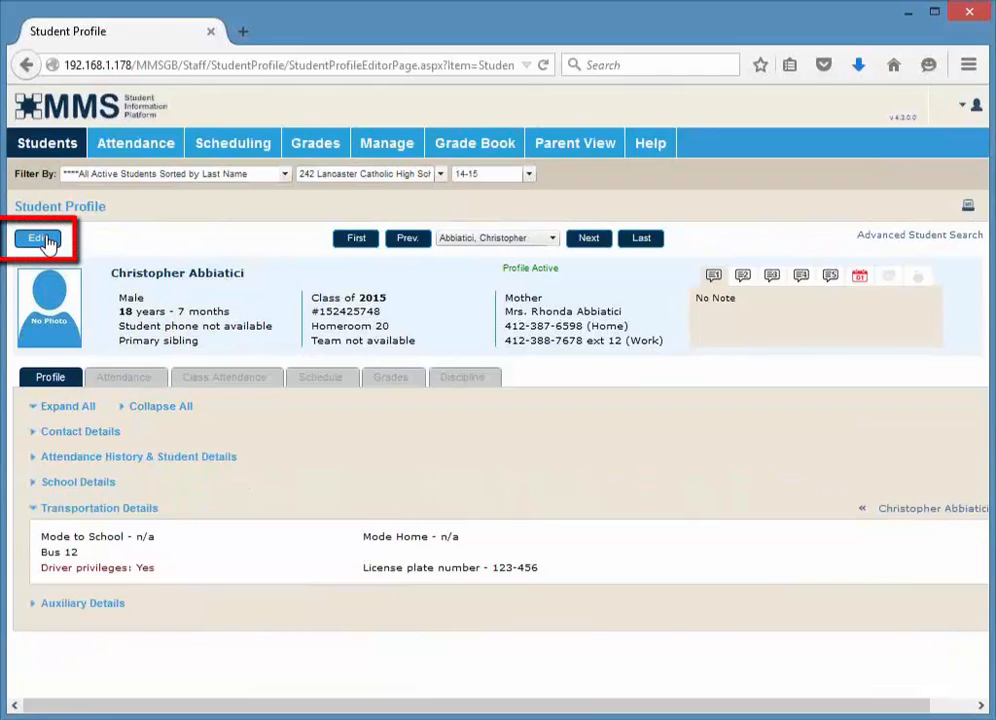
Switch the student profile into edit mode and review its editable student, school, transportation and contact fields
left_click(40, 239)
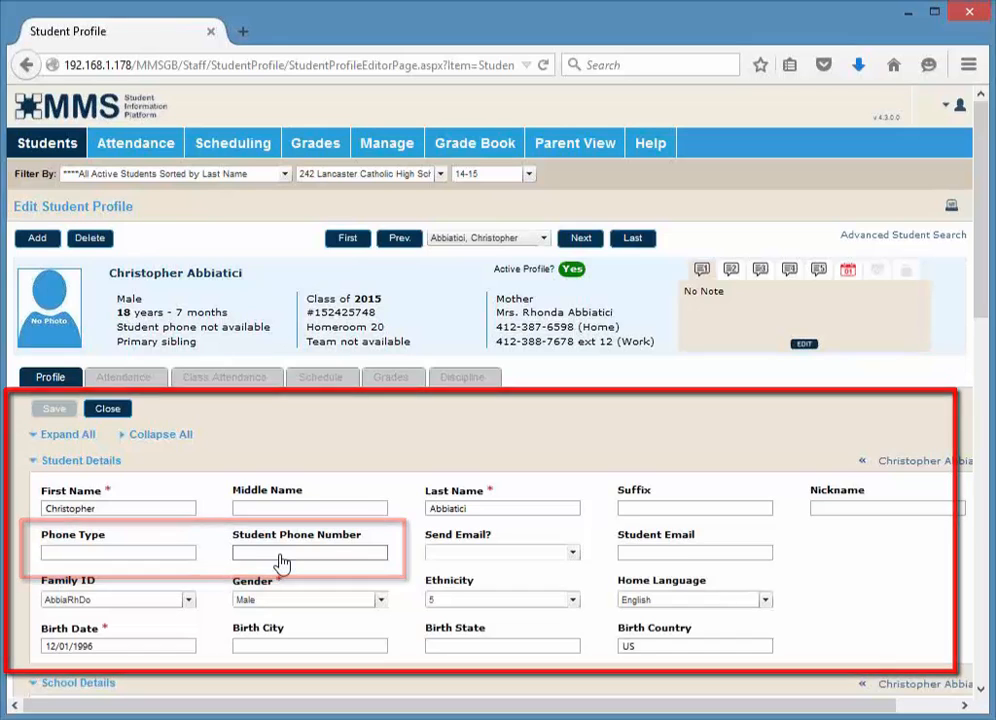
scroll(282, 563, "down", 2)
scroll(282, 563, "down", 3)
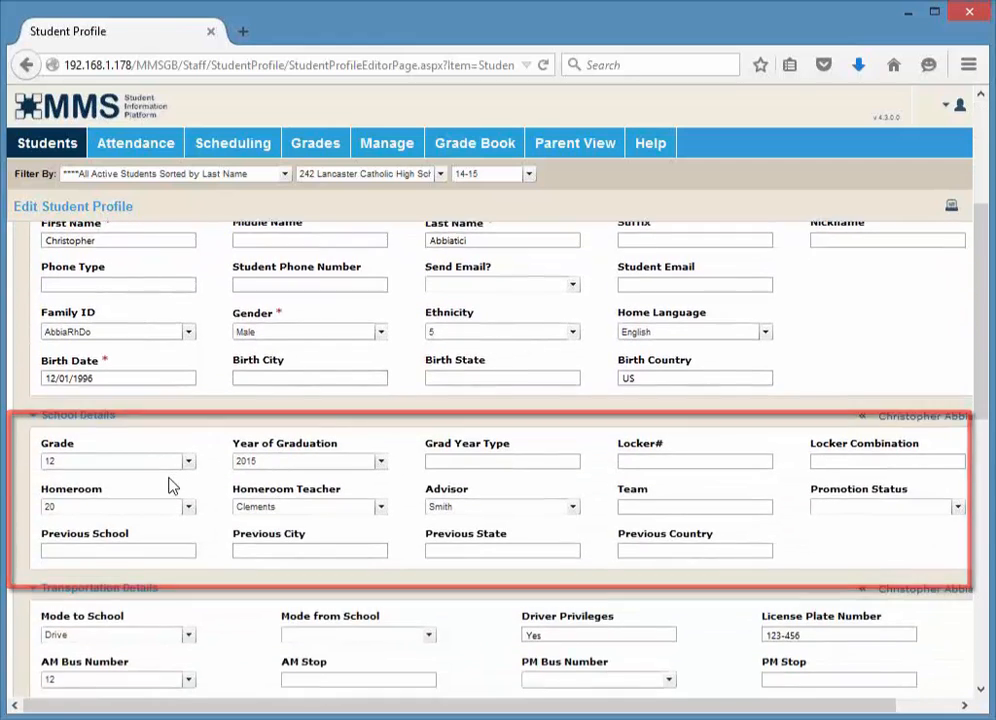
scroll(170, 485, "down", 1)
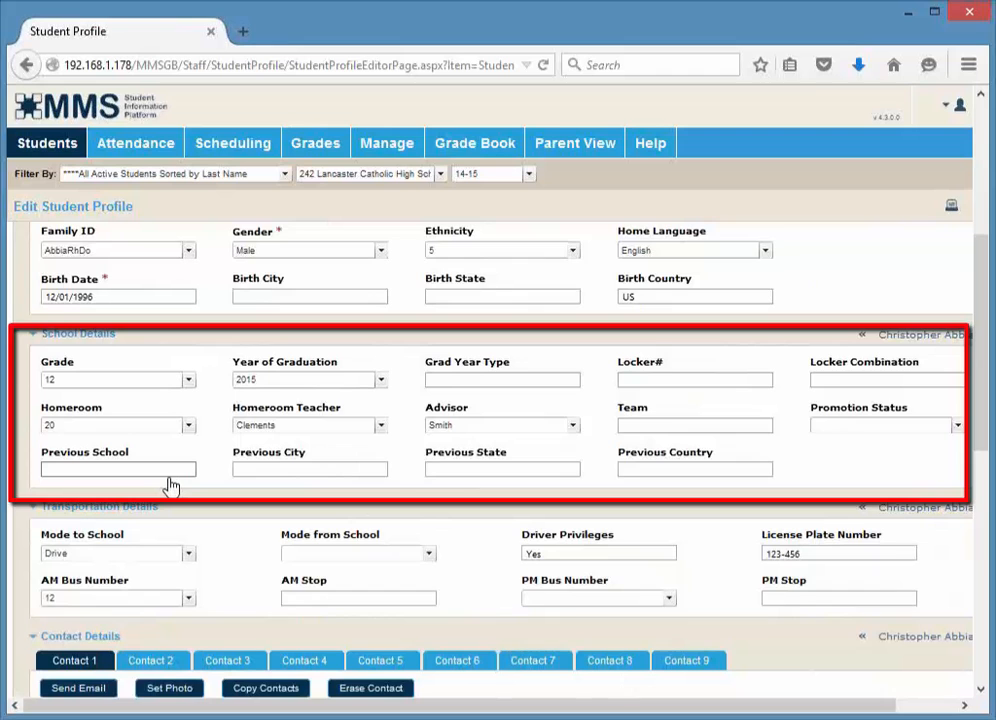
scroll(170, 485, "down", 3)
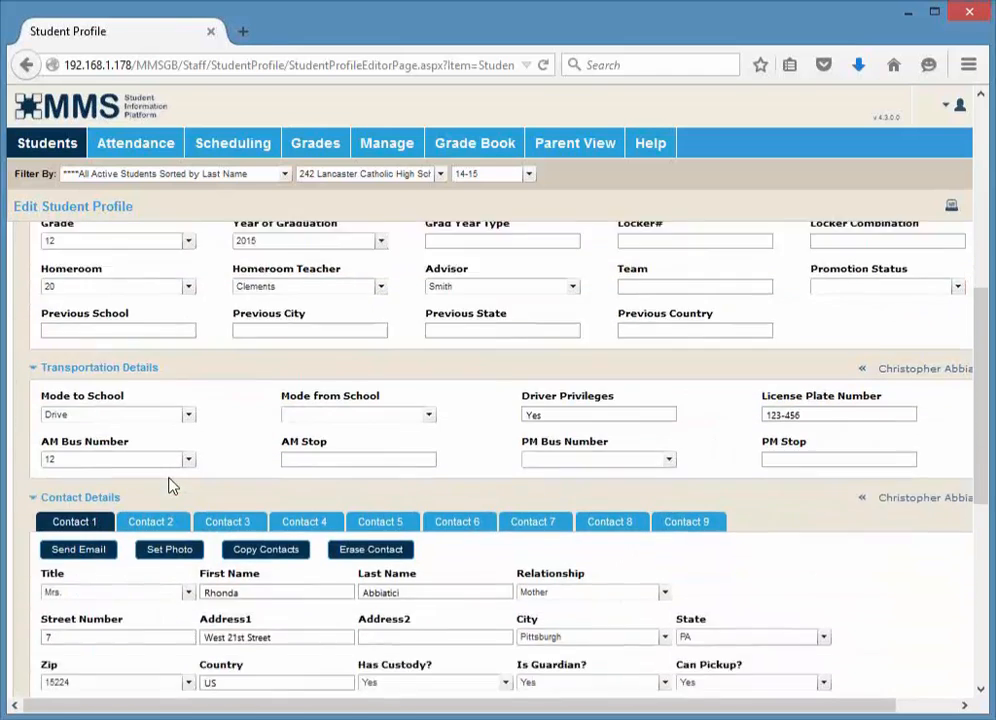
scroll(169, 478, "down", 2)
scroll(169, 478, "up", 1)
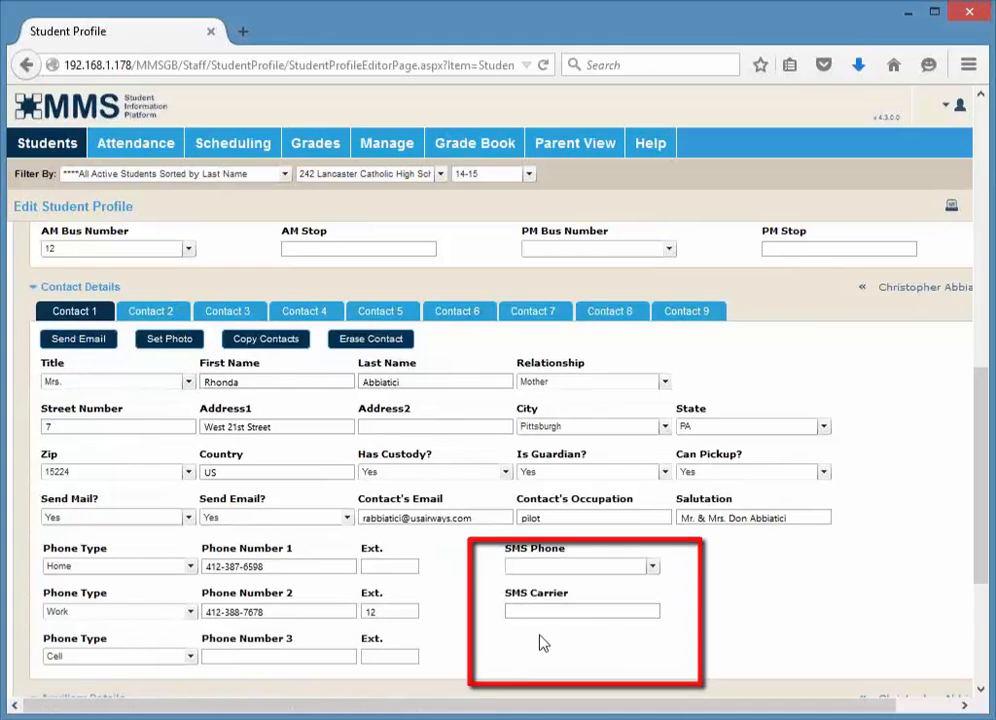
scroll(114, 325, "up", 1)
scroll(114, 325, "up", 10)
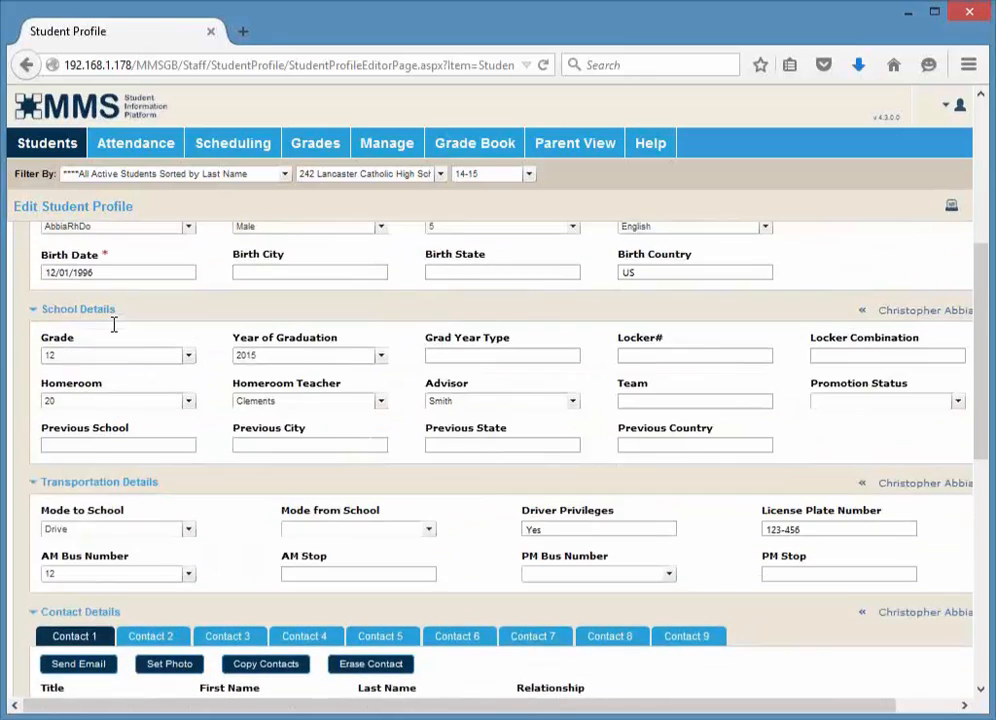
scroll(60, 377, "up", 1)
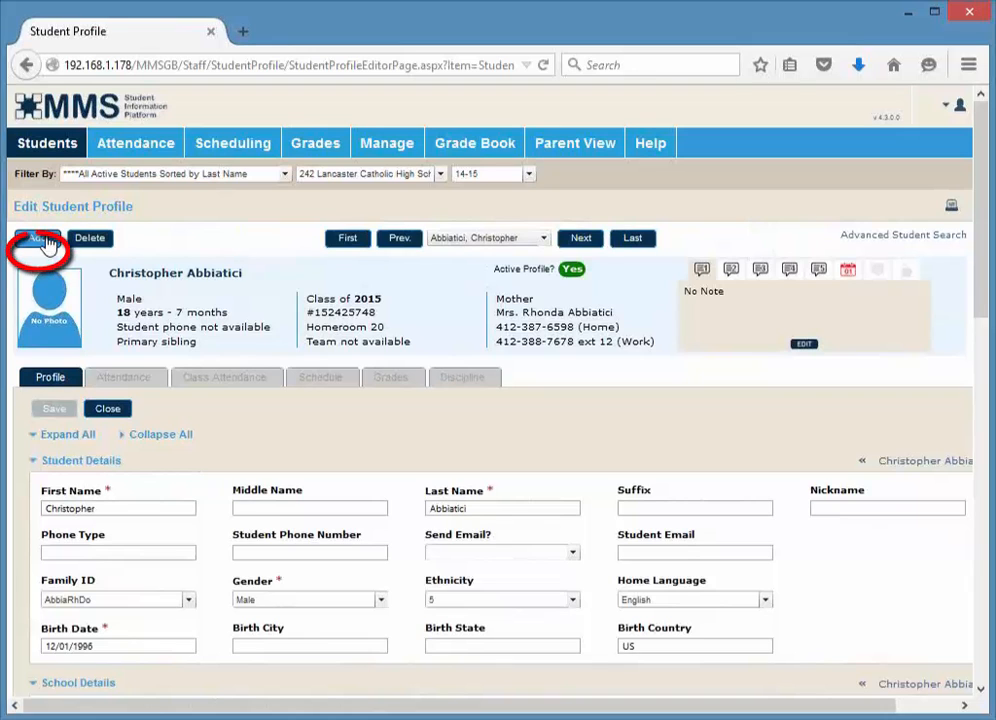
Open the Add New Student dialog, try generating an ID number, and cancel the dialog
left_click(45, 243)
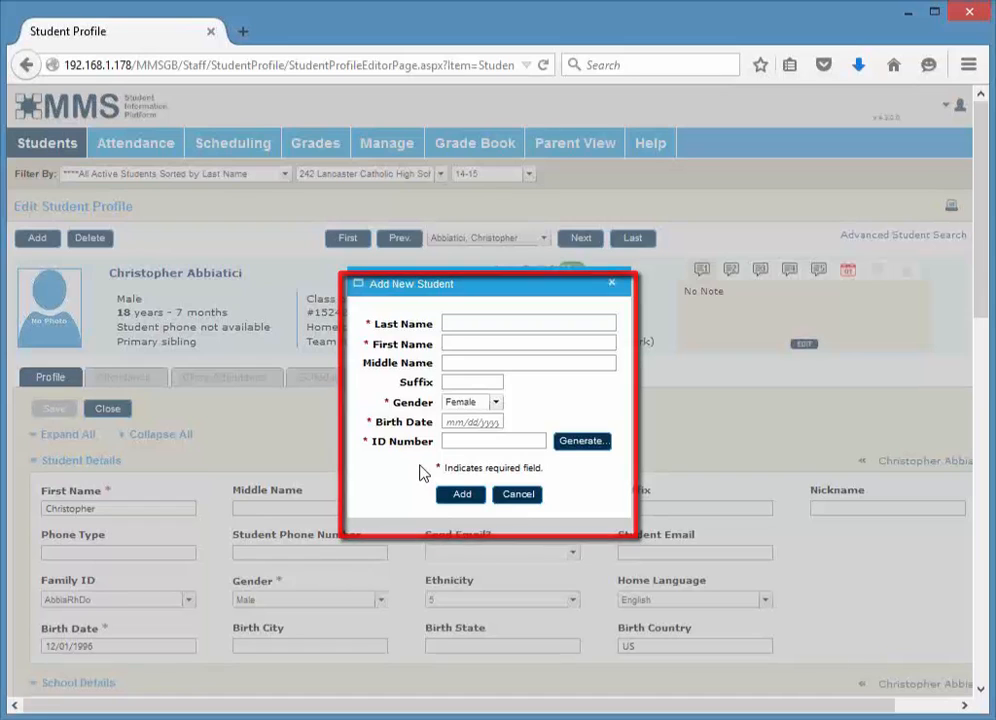
left_click(584, 452)
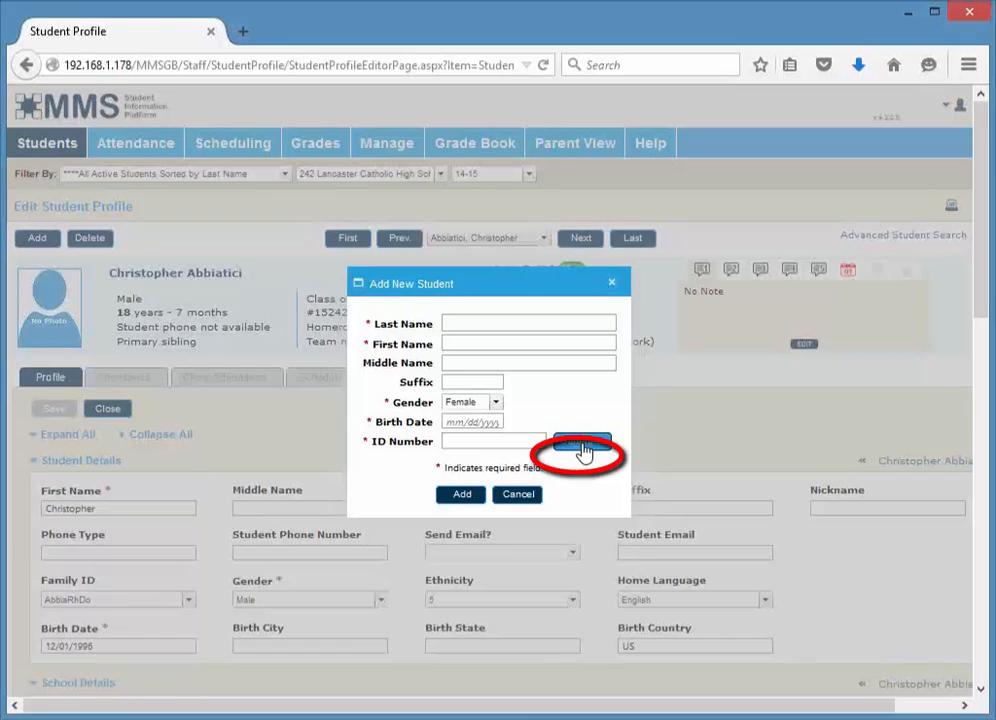
left_click(518, 497)
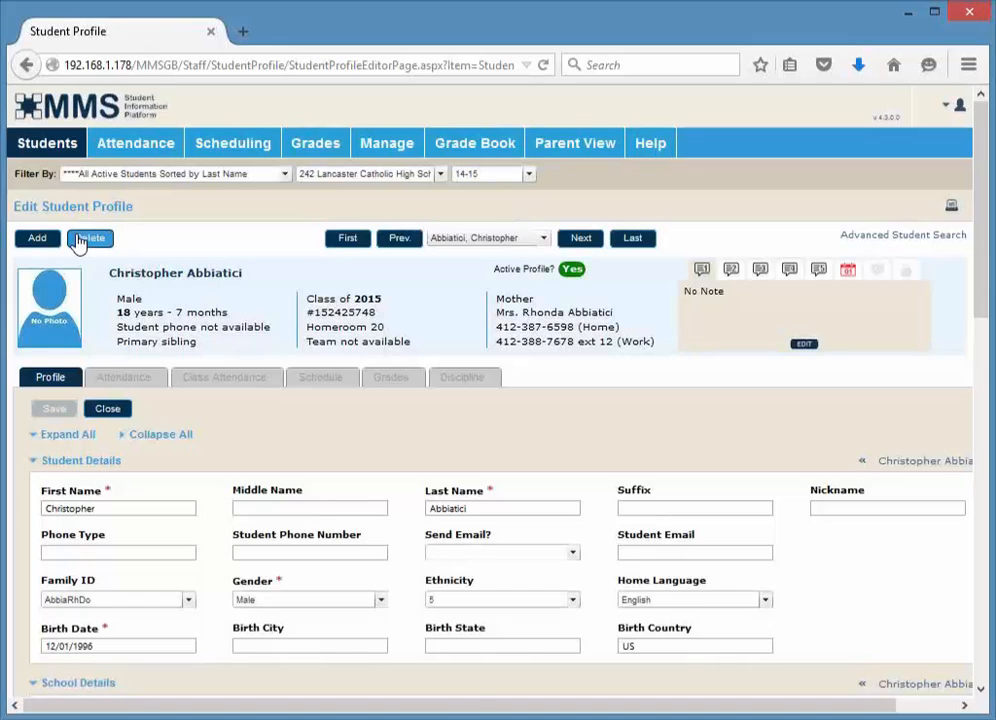
Open the Messaging - One Call Now operation from the Students area and view the Attendance options
left_click(50, 145)
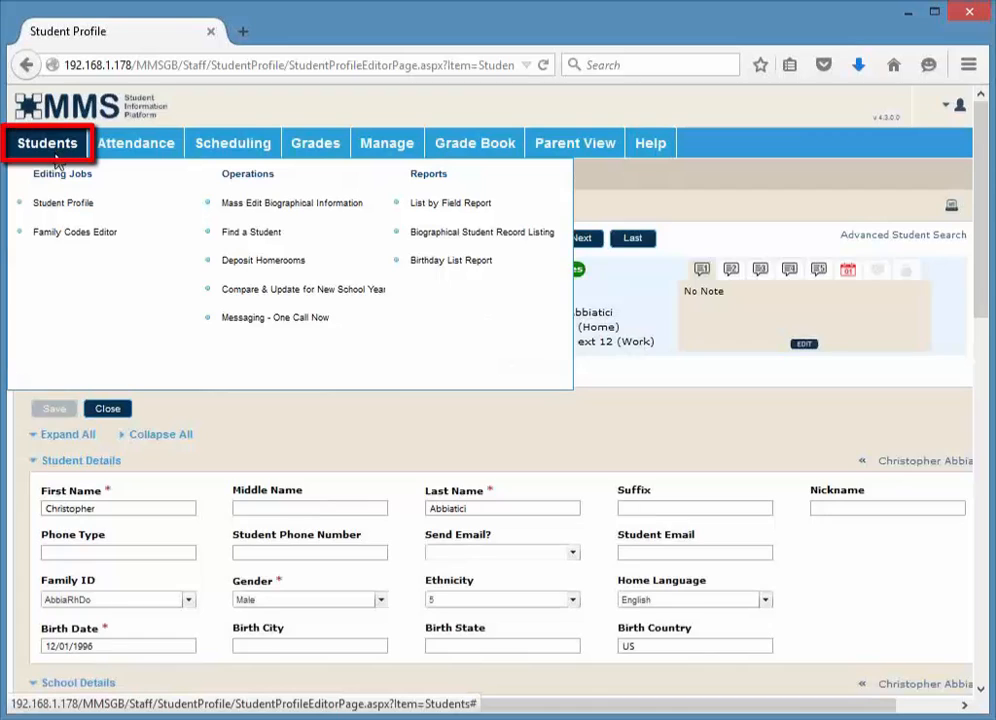
left_click(249, 320)
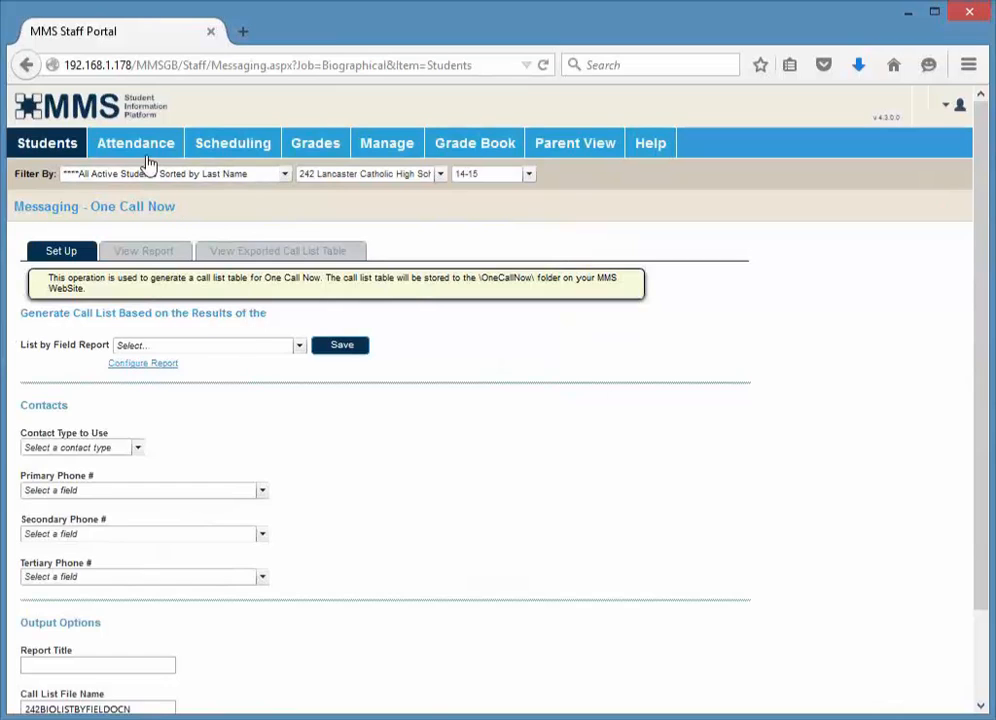
mouse_move(151, 151)
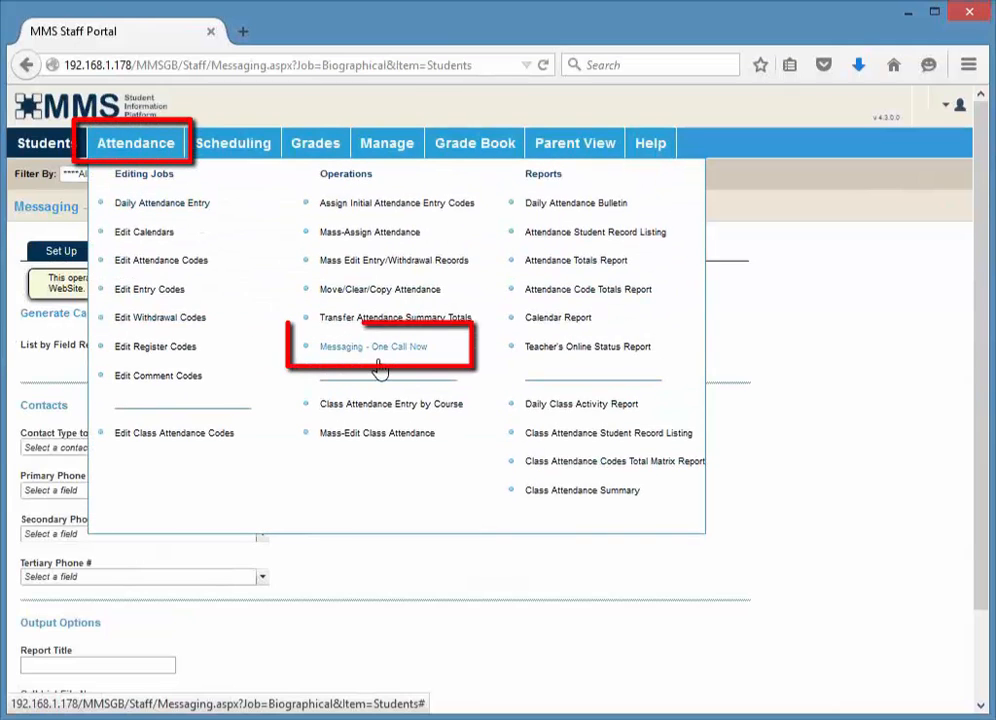
Open the Class Lists scheduling report, build its course and section list, and review its preferences
mouse_move(233, 149)
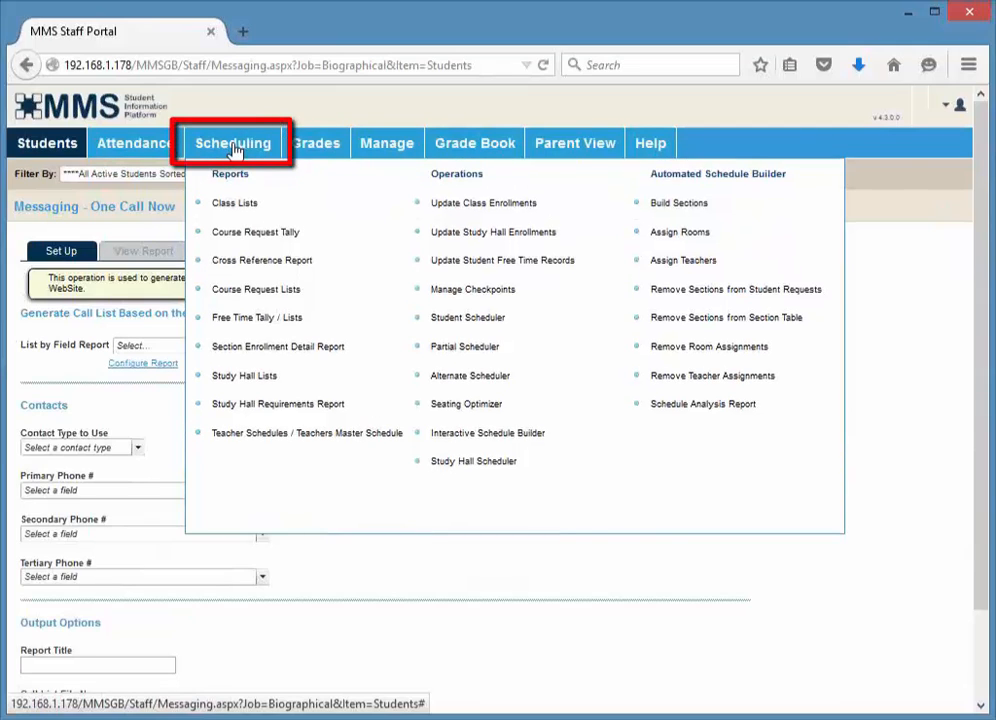
left_click(232, 206)
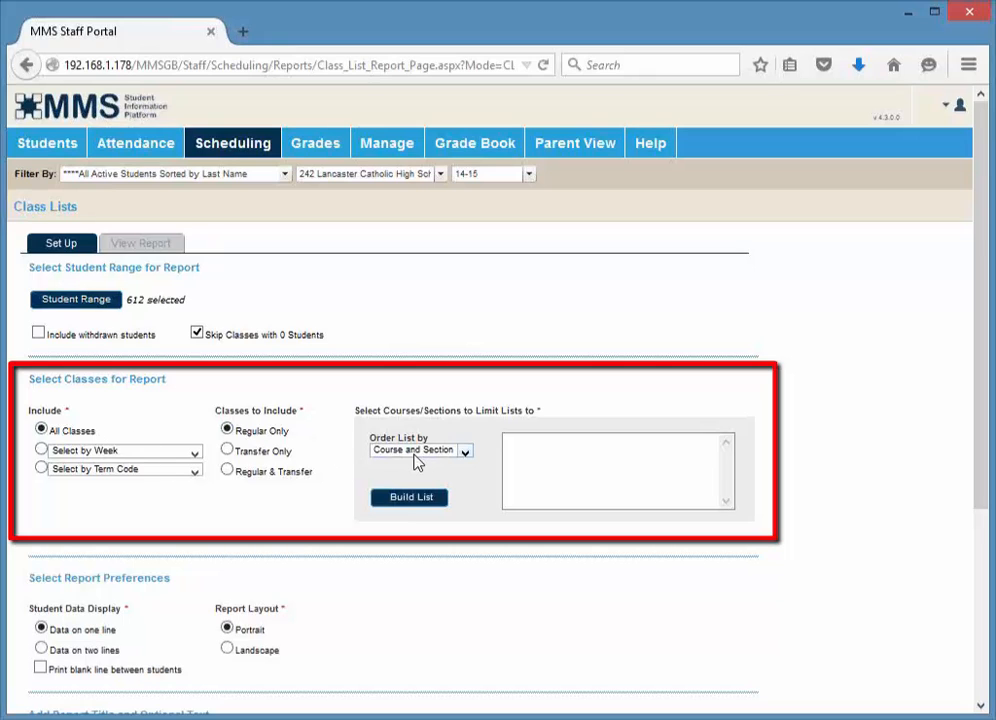
left_click(407, 503)
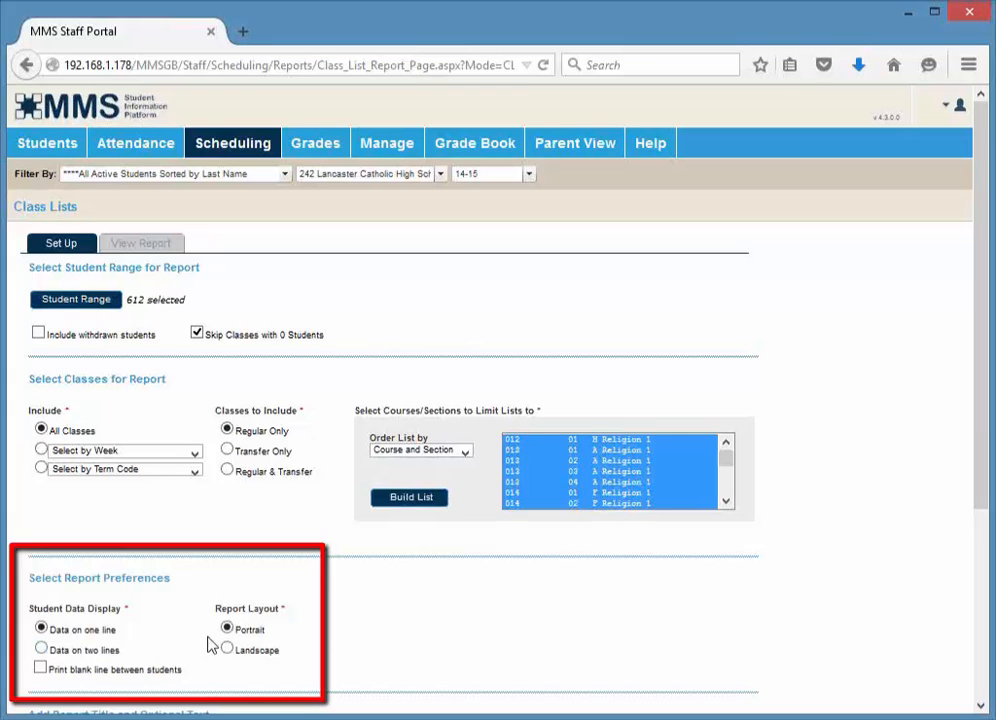
scroll(209, 645, "down", 2)
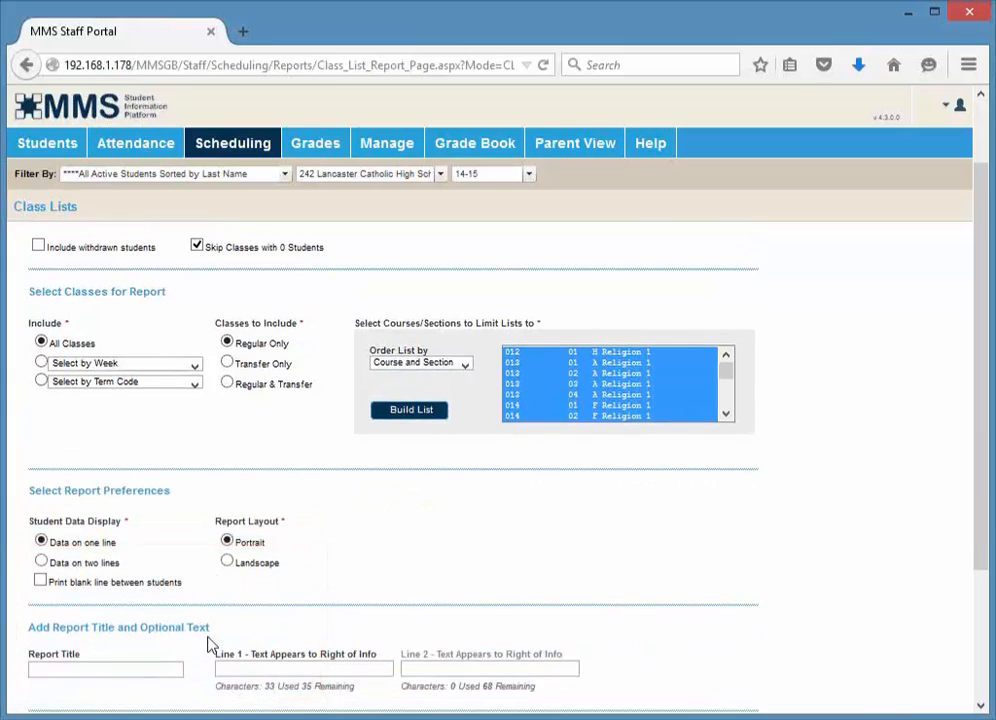
scroll(209, 645, "down", 1)
scroll(209, 645, "down", 2)
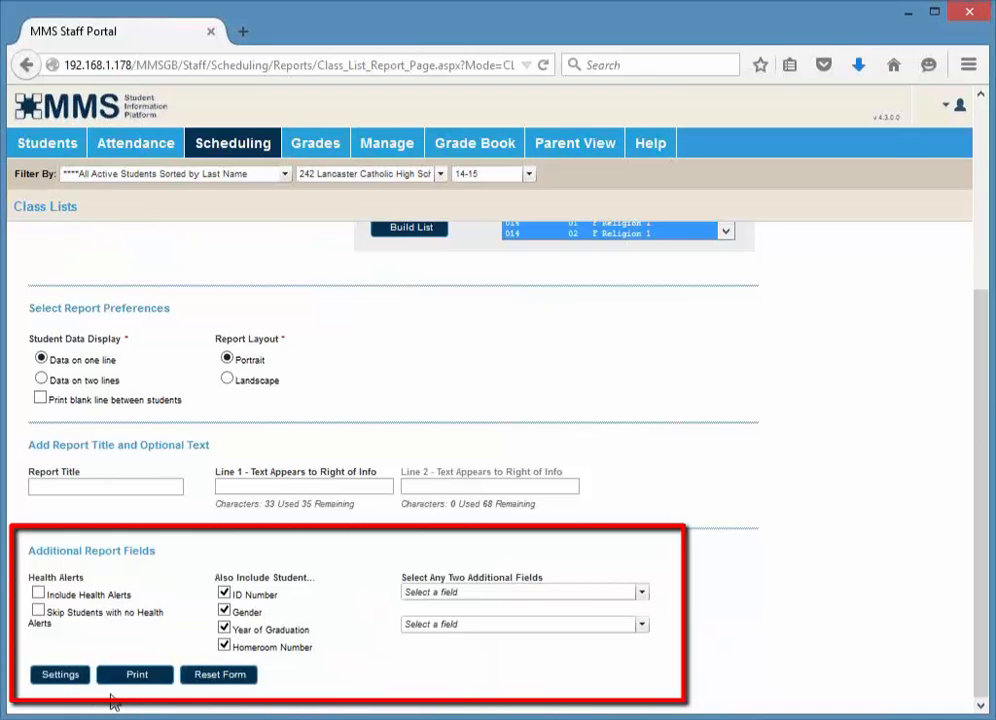
Open the Course Request Tally report, tally by the SPEDCODE field, and move the value N into the selected list
mouse_move(240, 158)
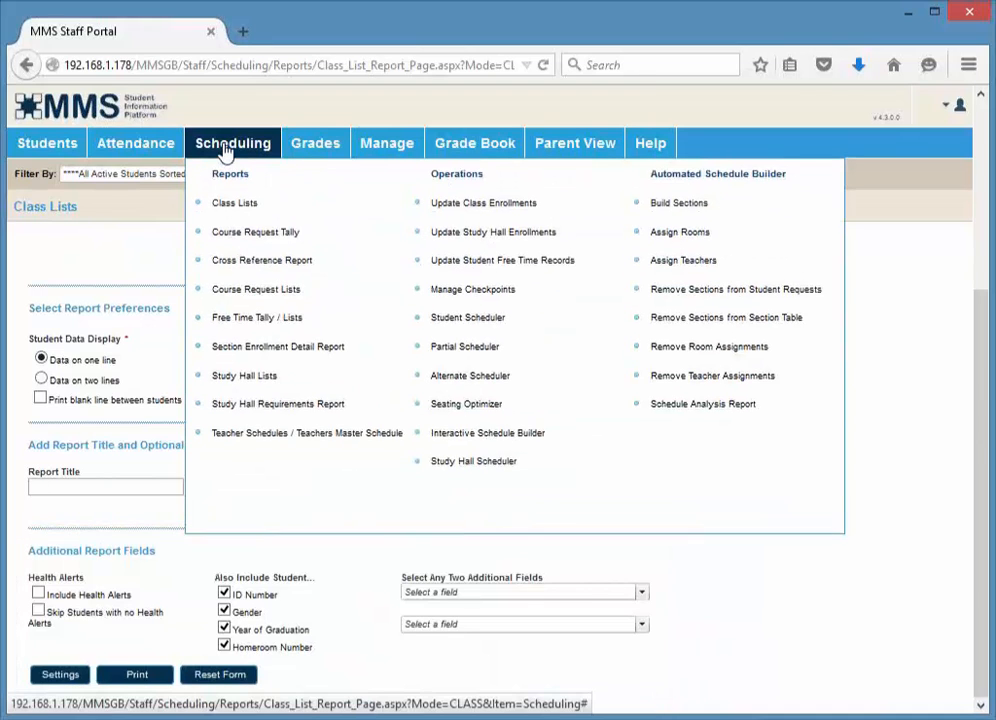
left_click(241, 236)
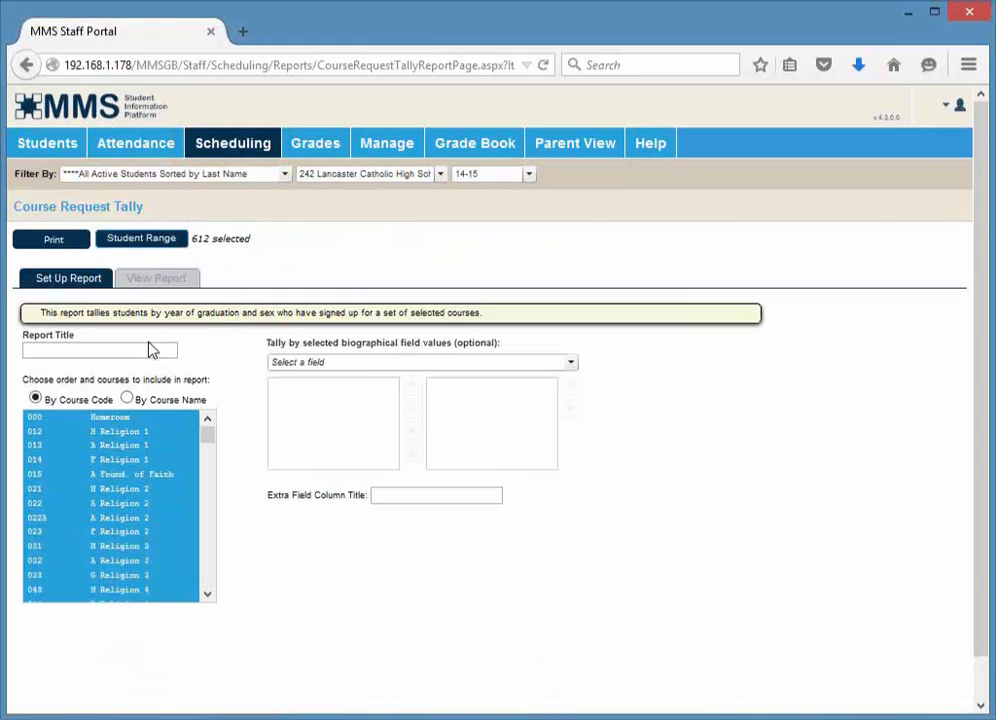
left_click(331, 364)
type("s")
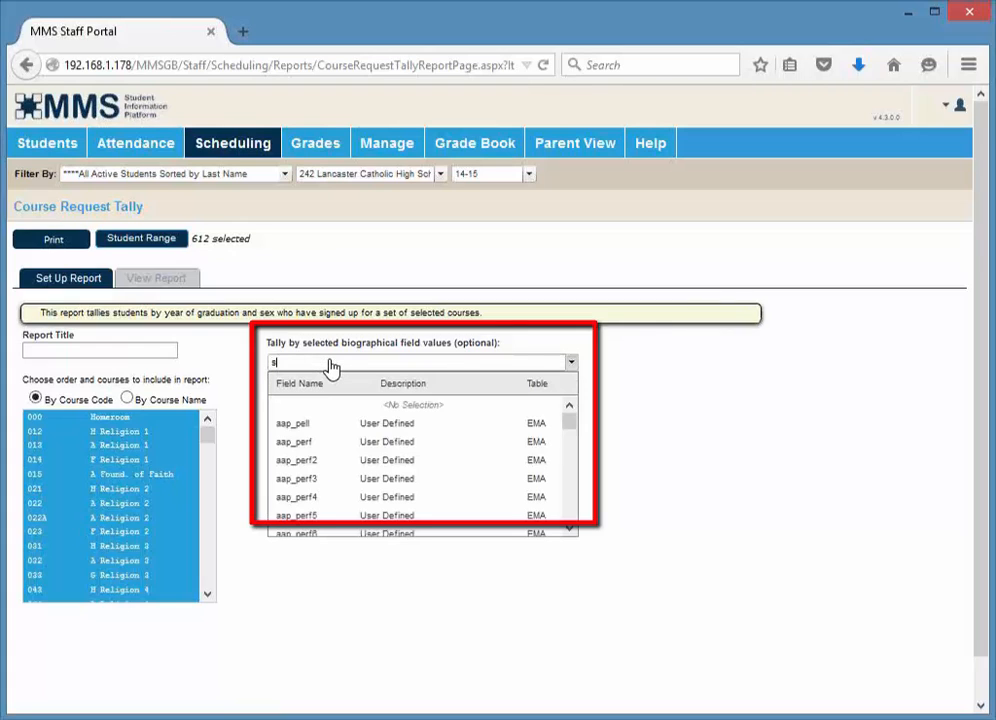
type("p")
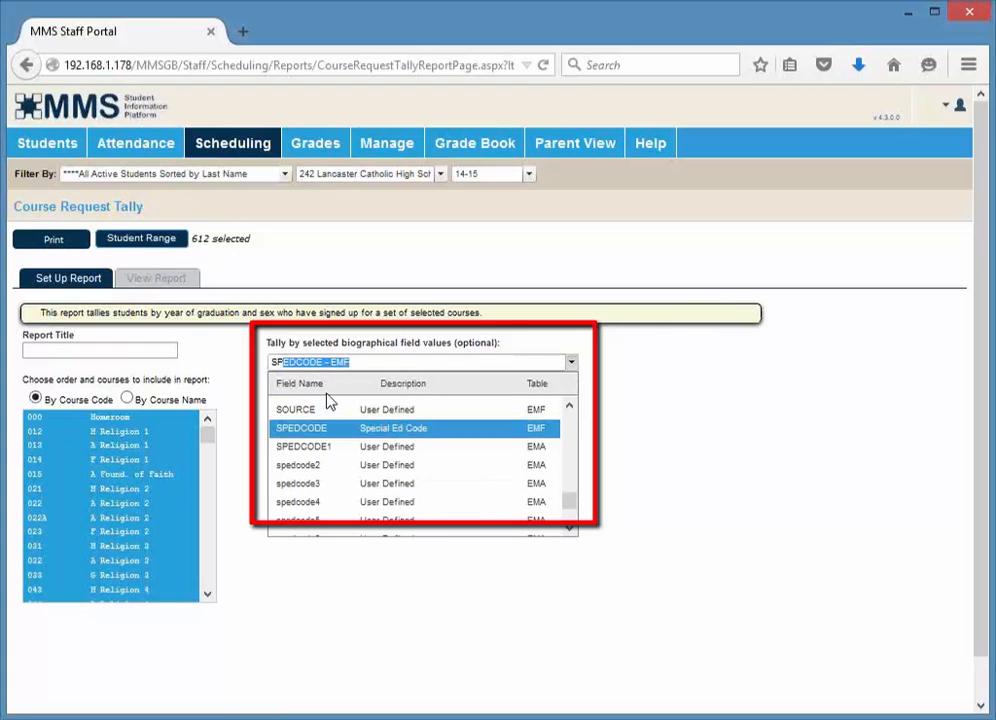
left_click(322, 427)
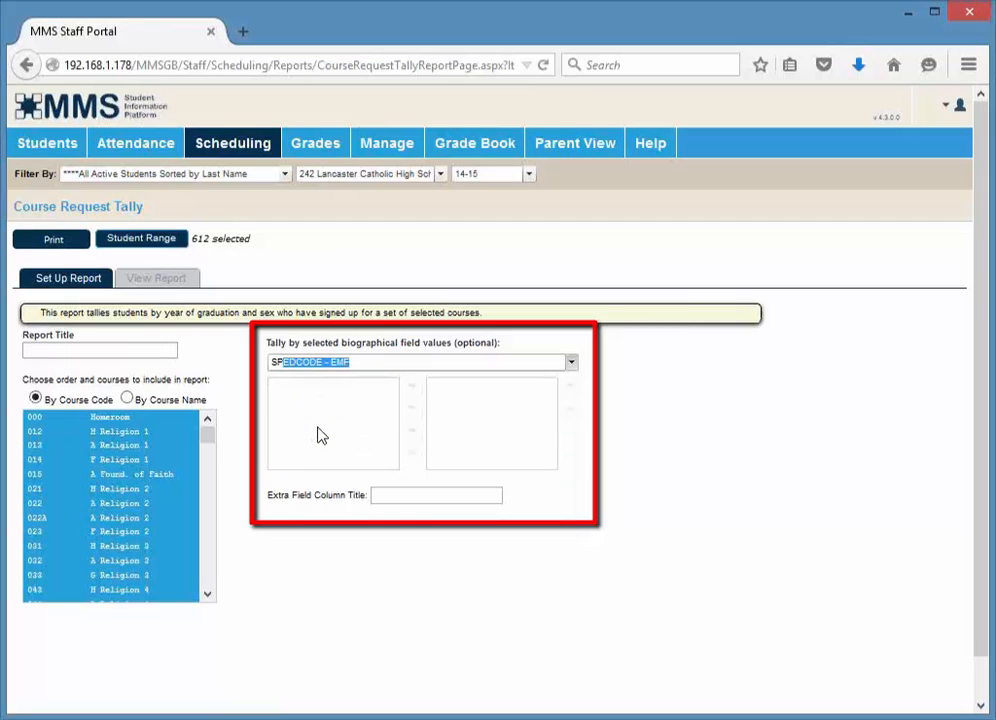
left_click(318, 390)
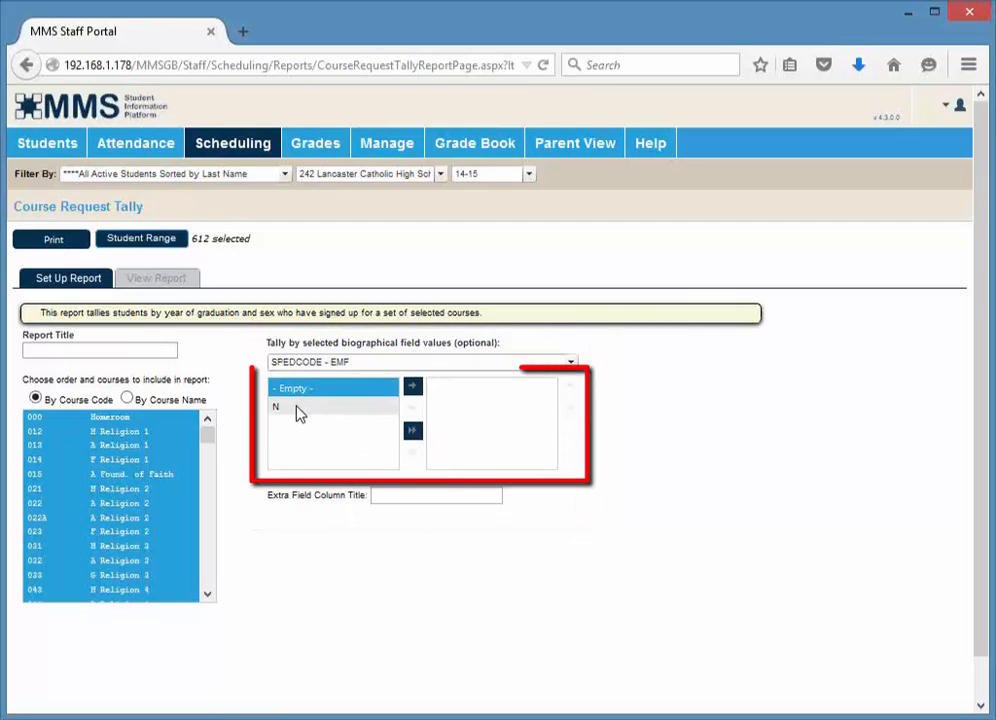
left_click(300, 410)
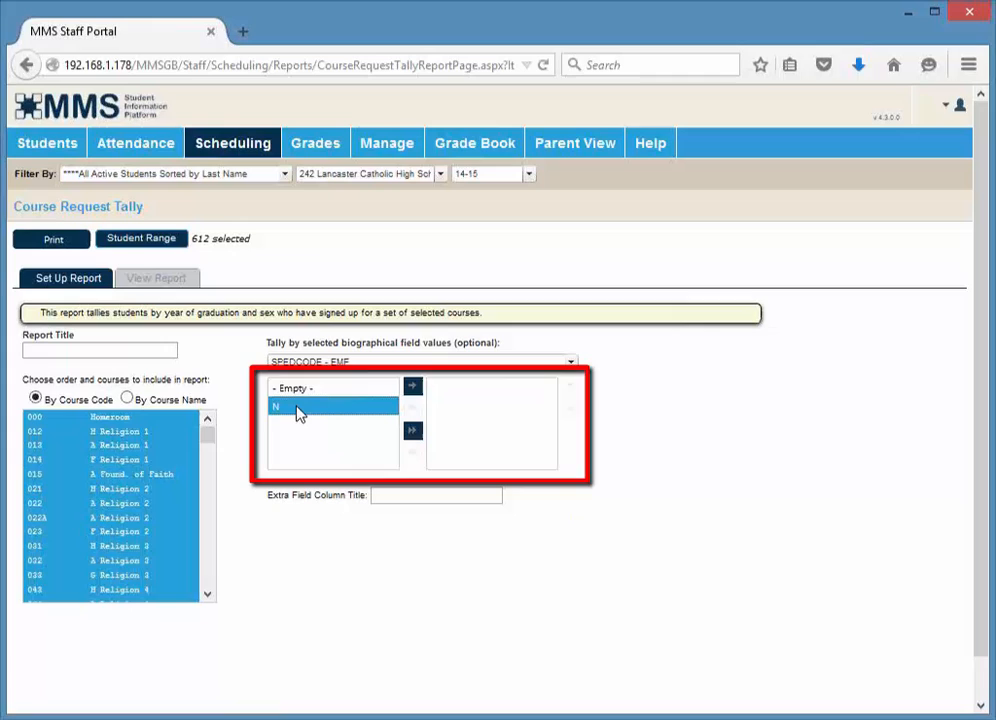
left_click(413, 390)
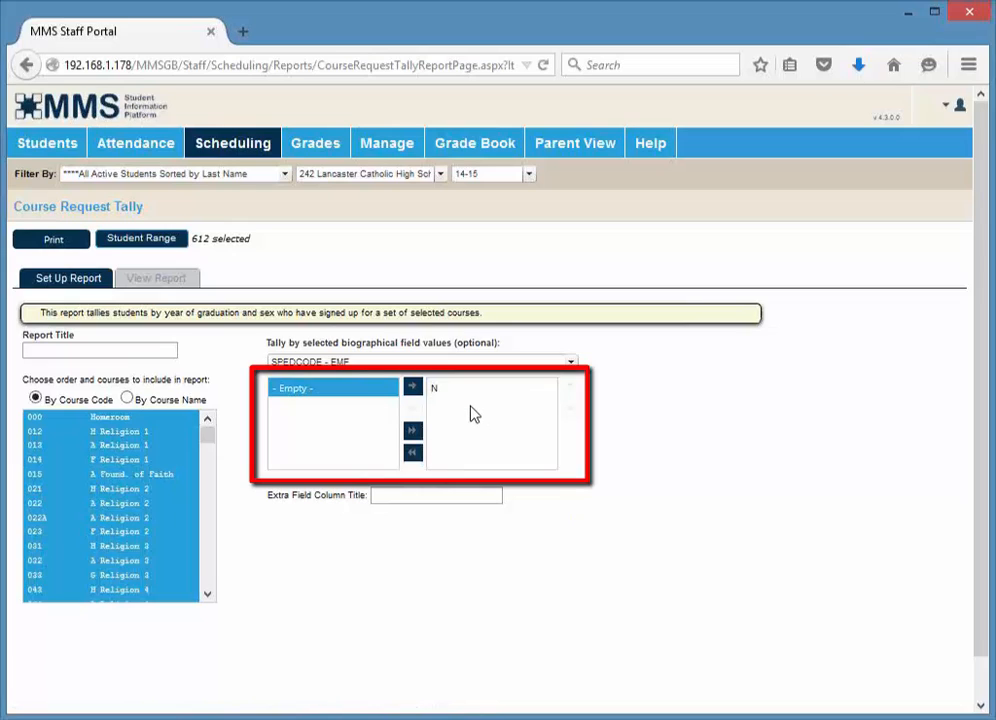
Open the Cross Reference Report and scroll through its list of courses
mouse_move(232, 143)
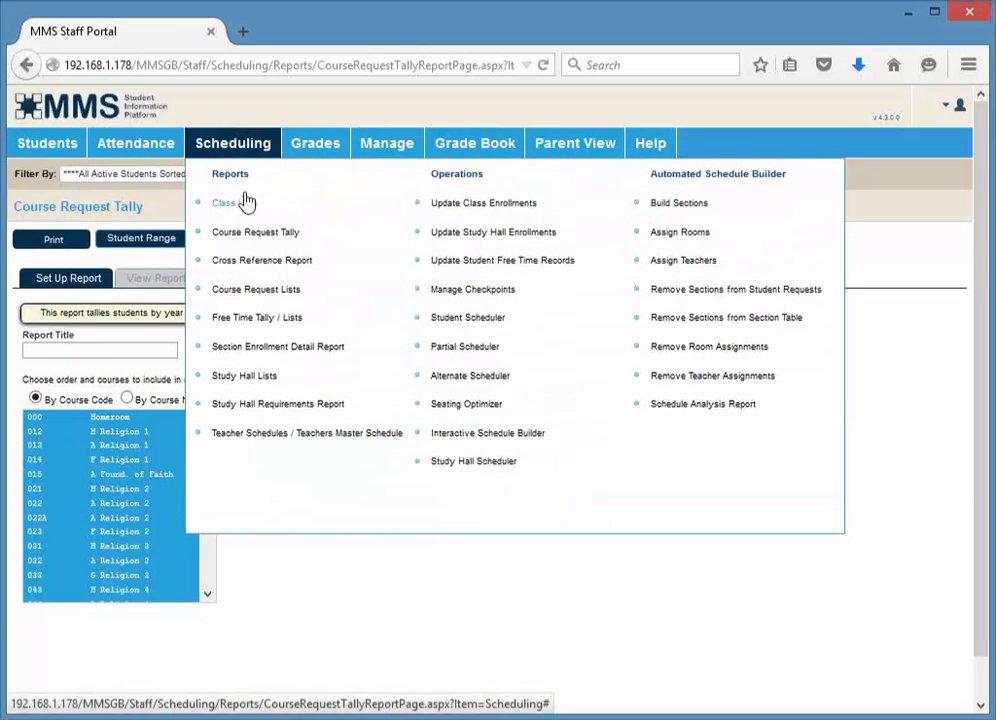
left_click(264, 262)
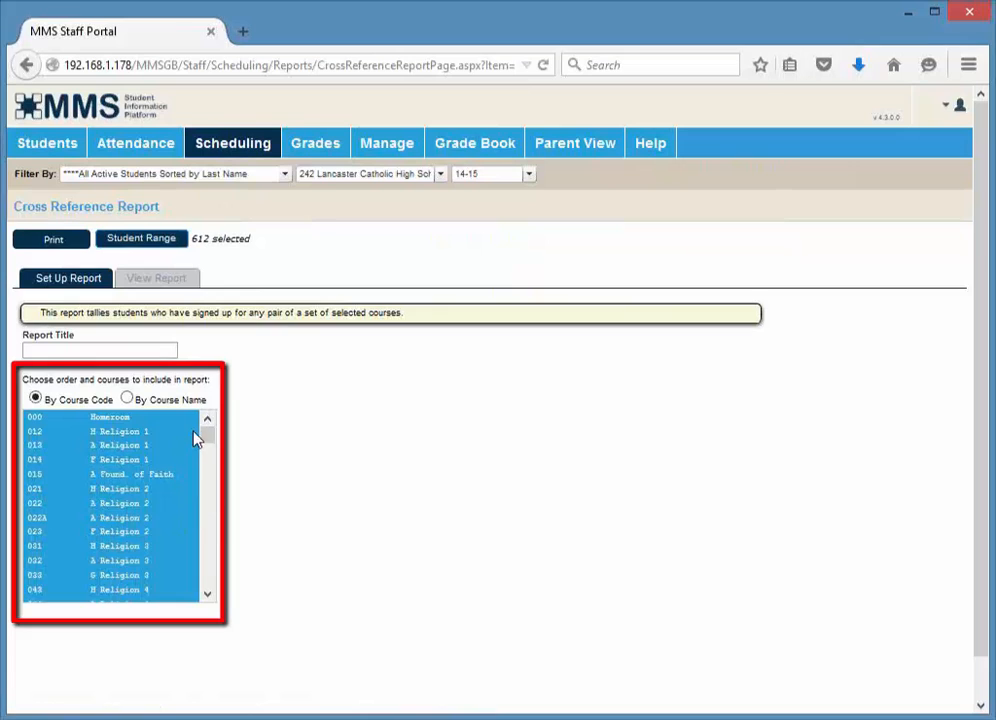
left_click_drag(207, 432, 210, 458)
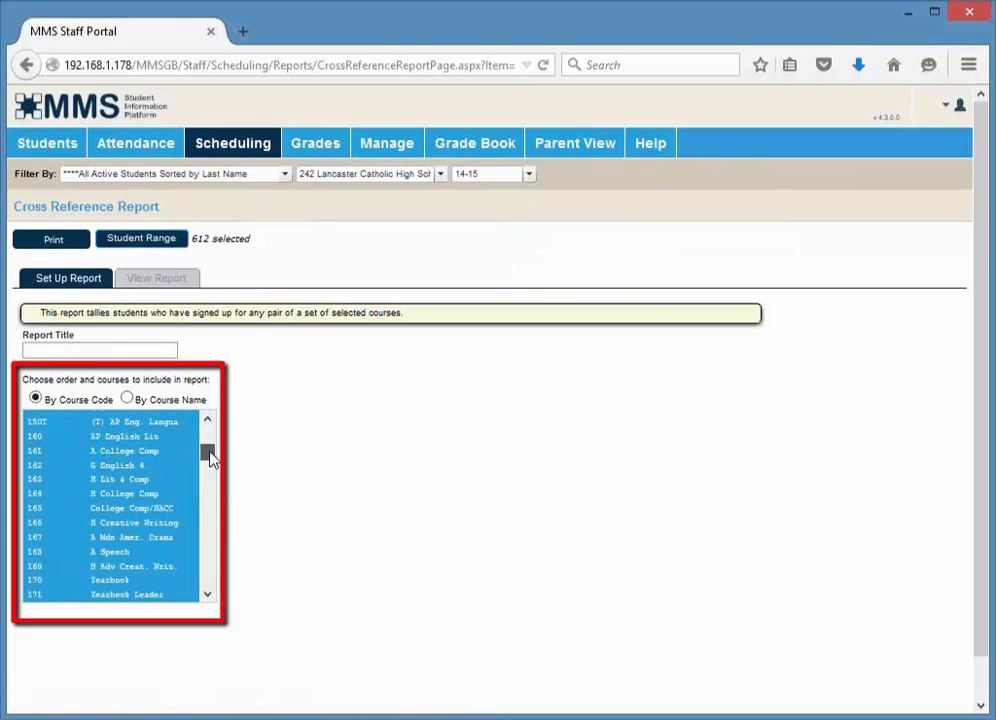
Select courses 160, 169, 180 and 230 in the Cross Reference Report list and print the report
left_click(160, 438)
left_click(155, 564, "ctrl")
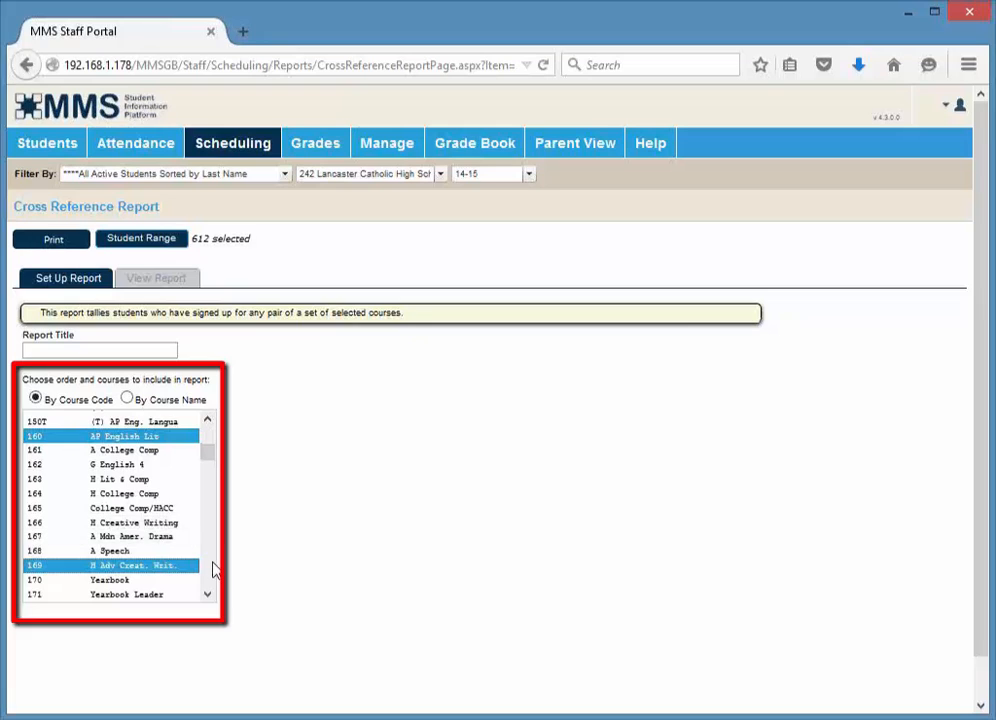
scroll(213, 570, "down", 4)
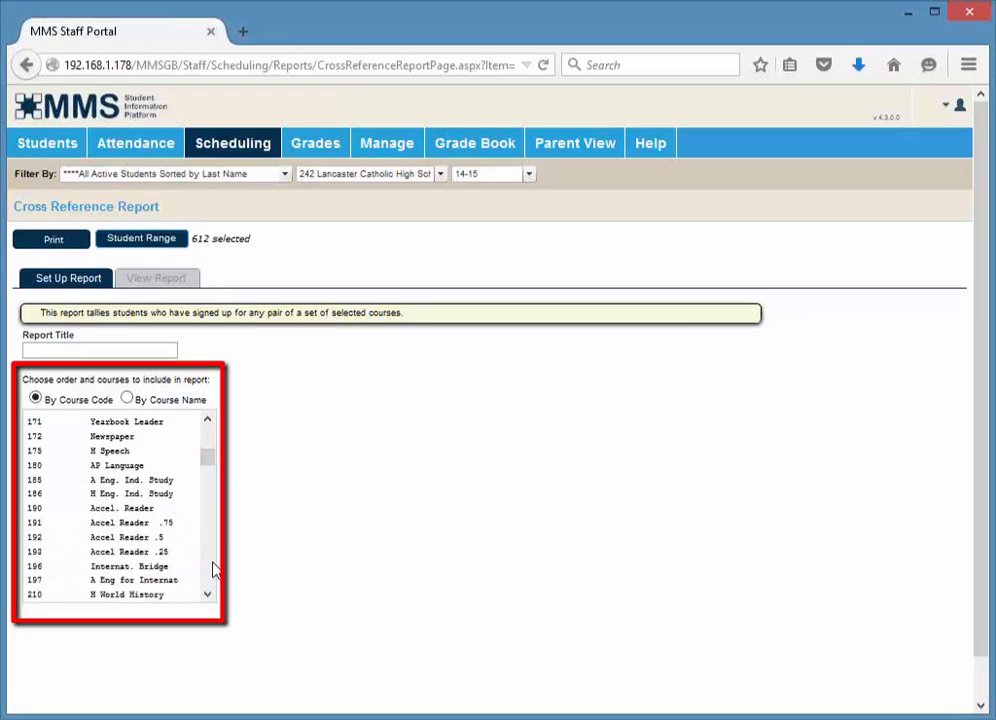
left_click(122, 466, "ctrl")
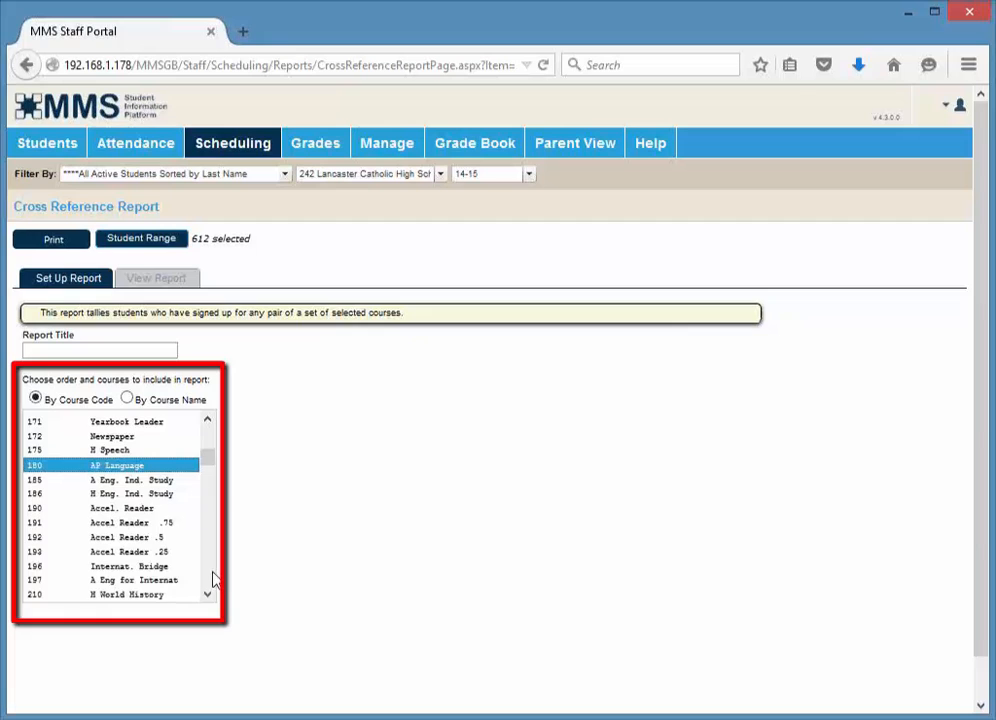
scroll(213, 578, "down", 4)
left_click(172, 581)
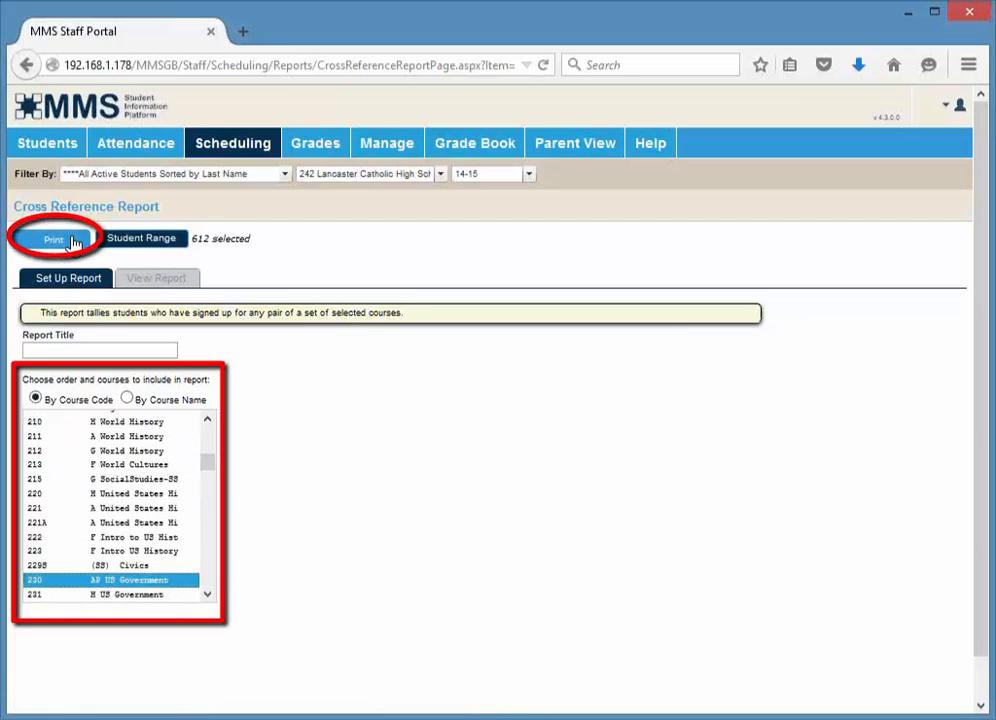
left_click(73, 242)
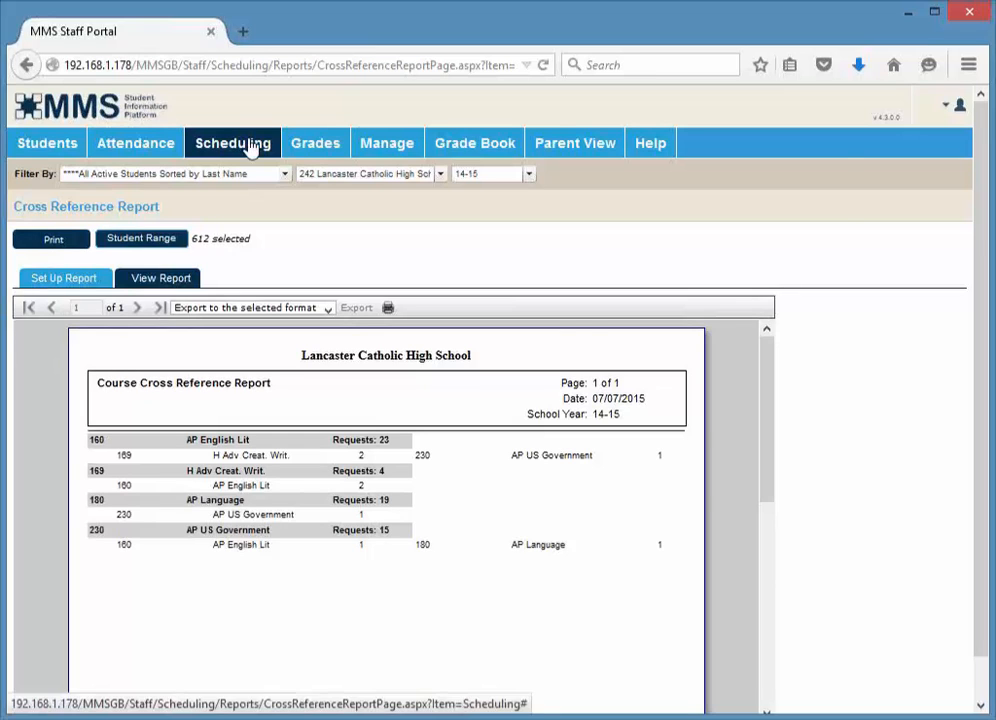
Open the Course Request Lists report and select course 055 A Intro Philosophy in the course list
mouse_move(233, 147)
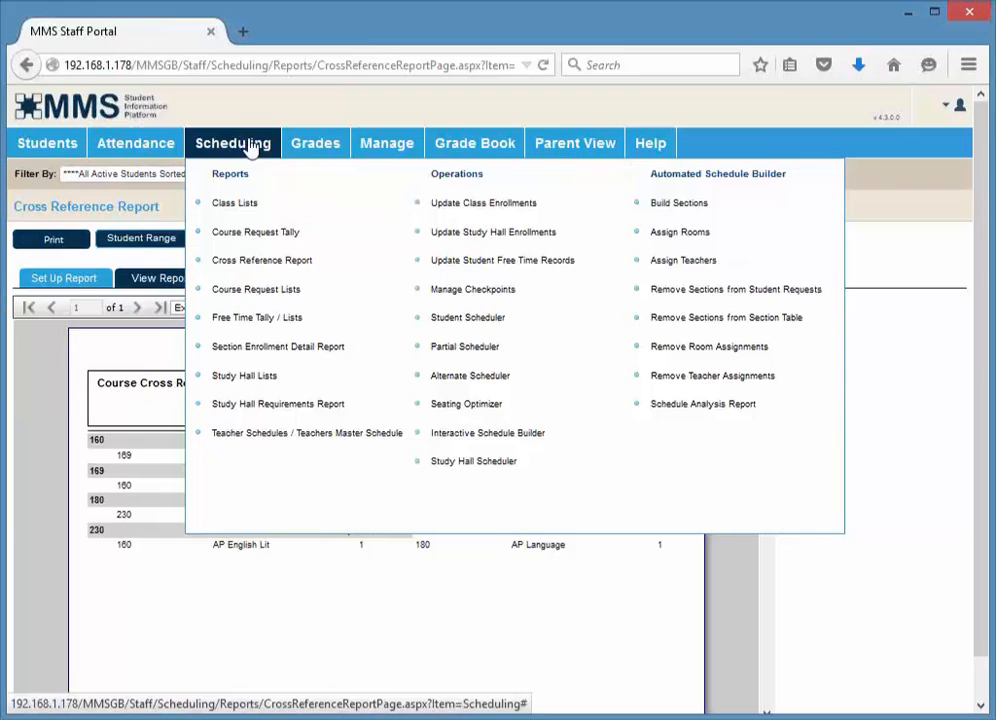
left_click(266, 292)
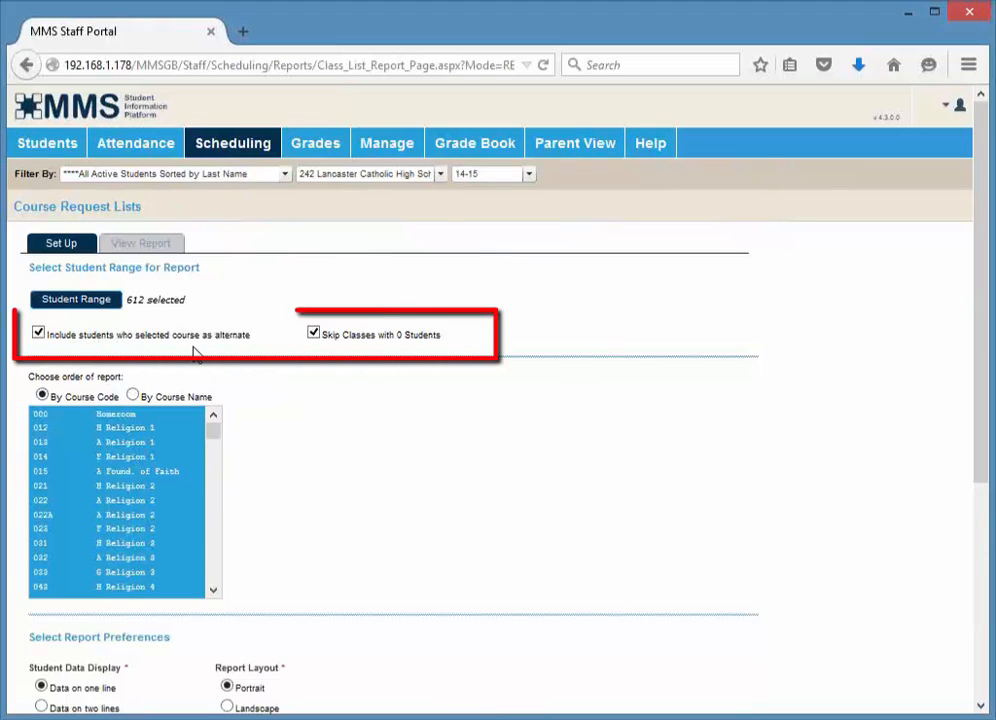
left_click(129, 553)
key("Home")
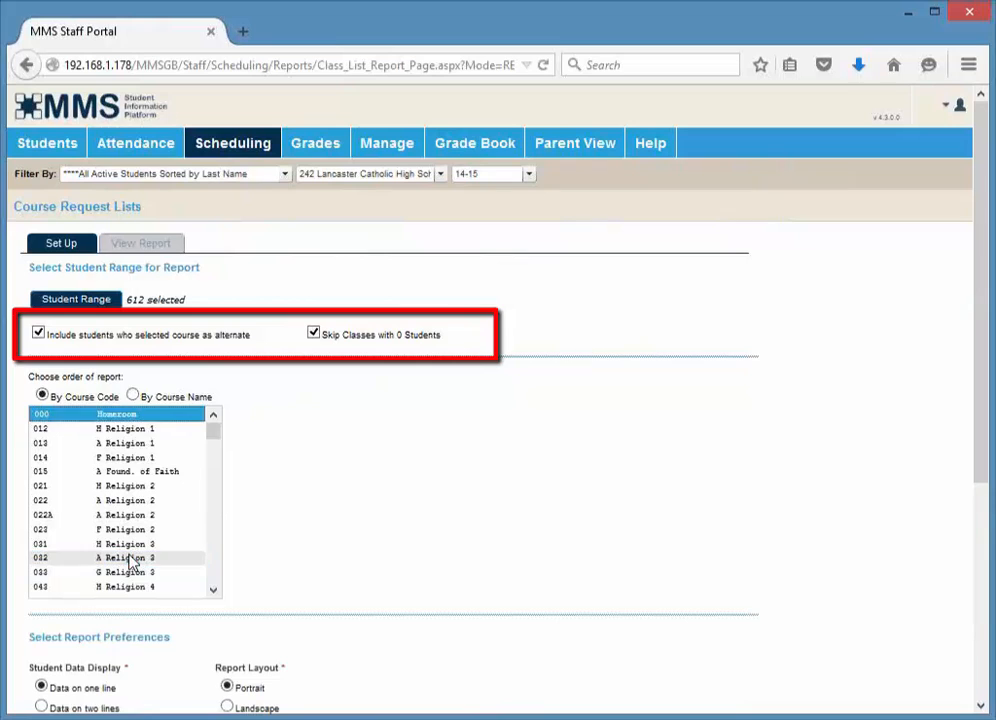
type("511 A French 1")
key("Home")
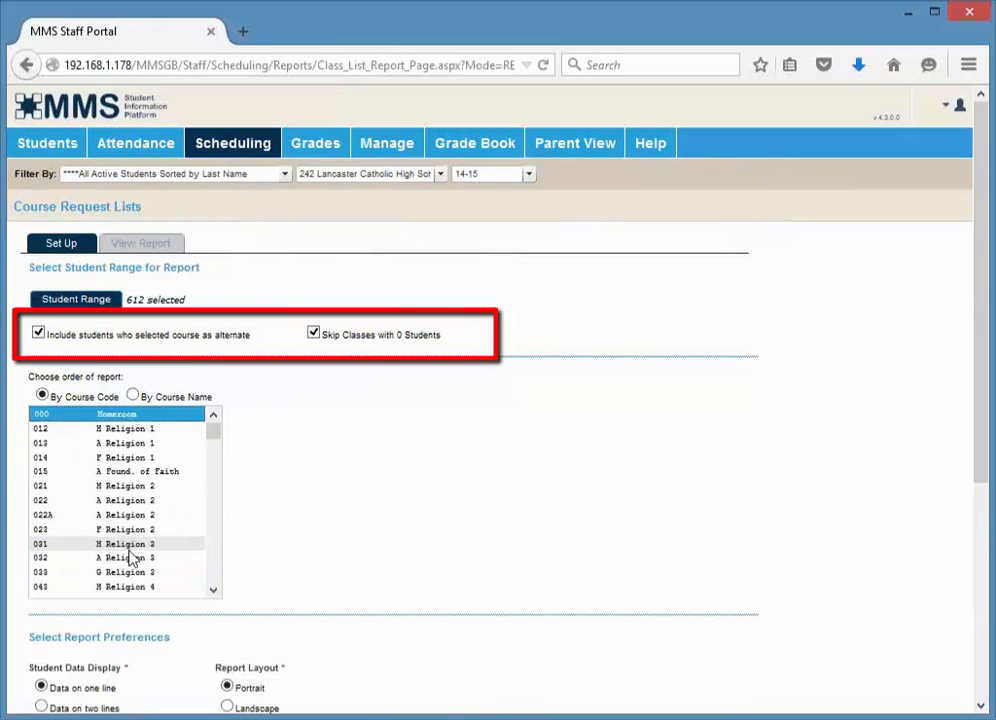
key("Down")
type("511")
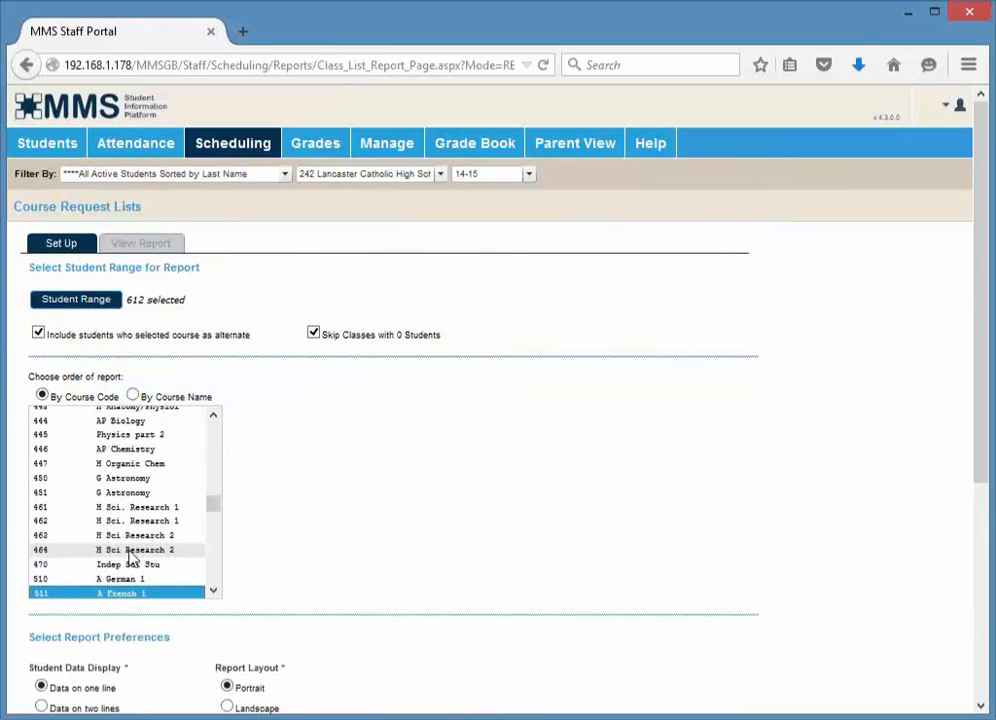
key("Home")
scroll(129, 558, "down", 4)
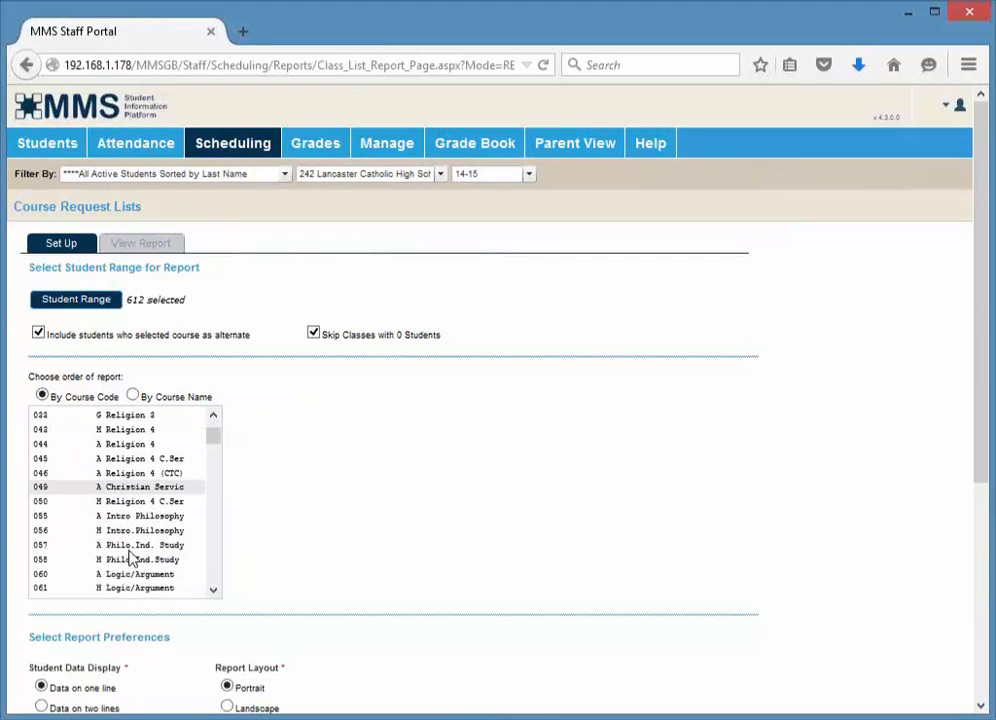
left_click(126, 515)
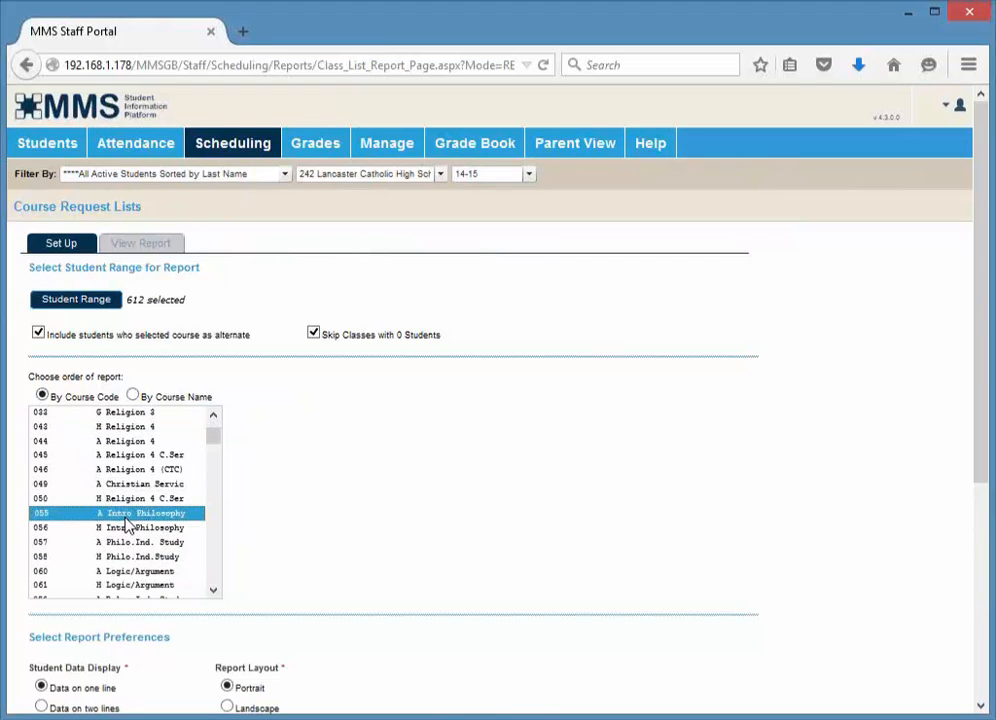
Print the Course Request Lists report for the selected course and scroll through it
scroll(280, 382, "down", 3)
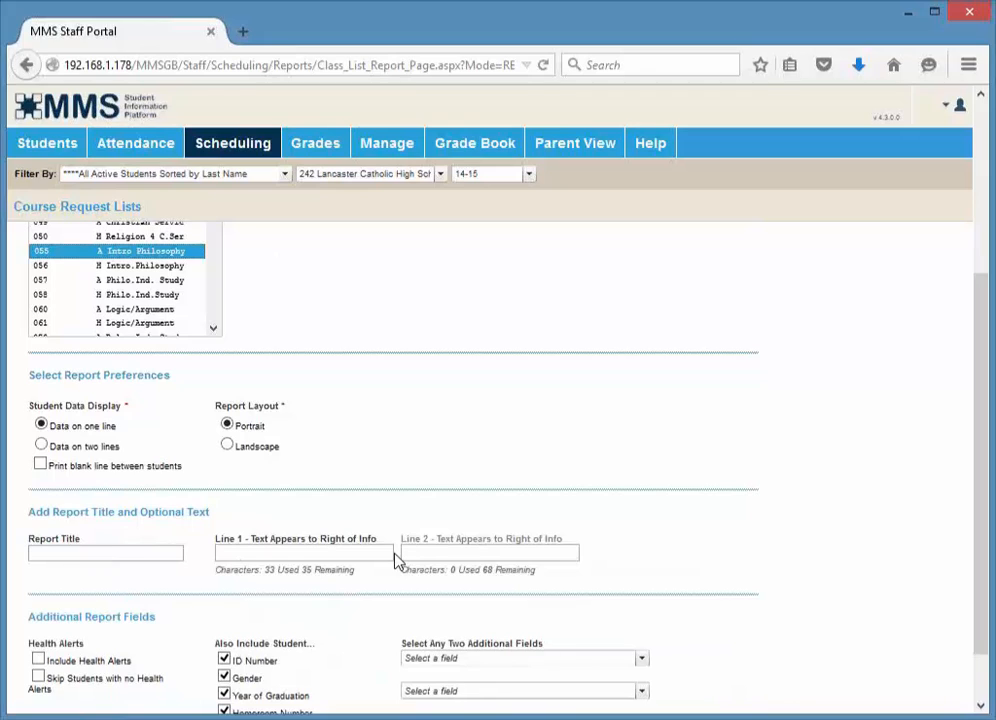
scroll(396, 561, "down", 2)
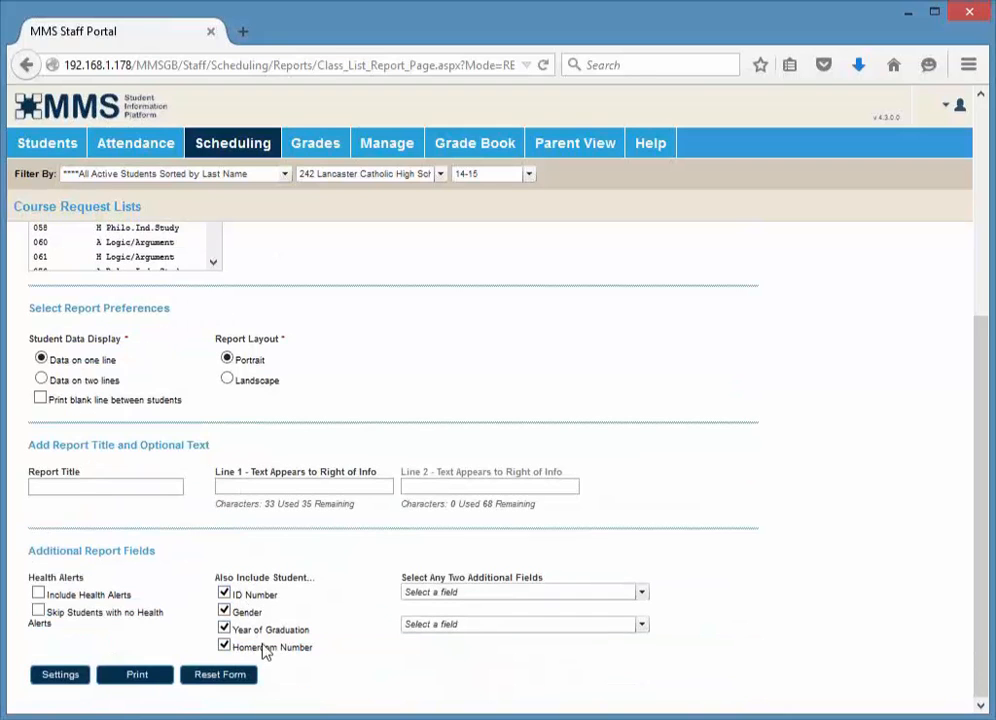
left_click(133, 684)
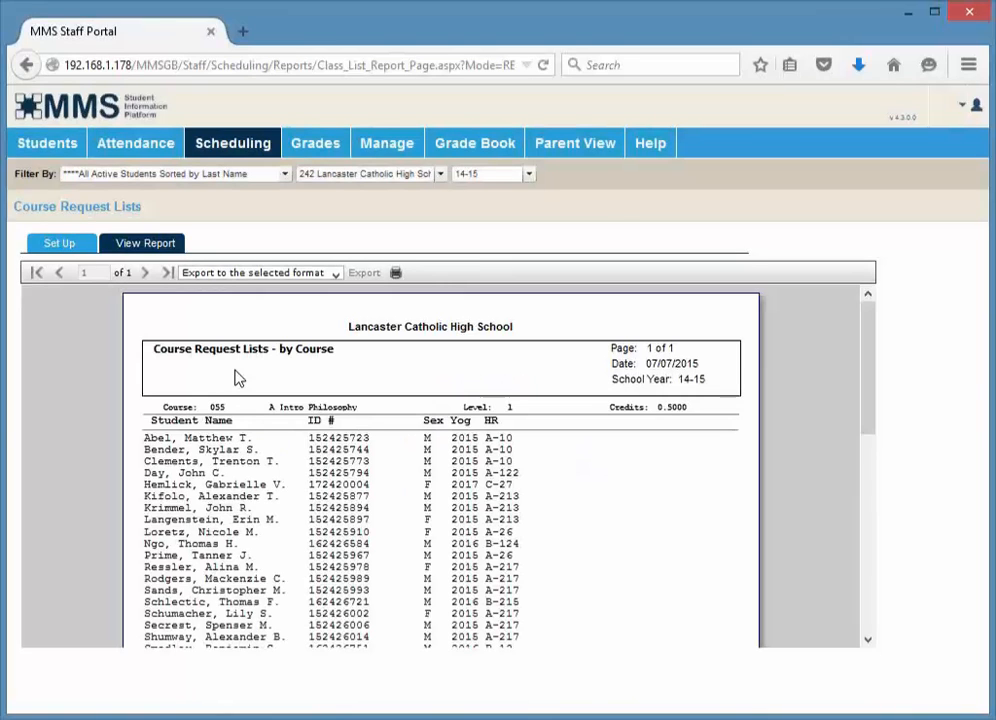
scroll(247, 518, "down", 3)
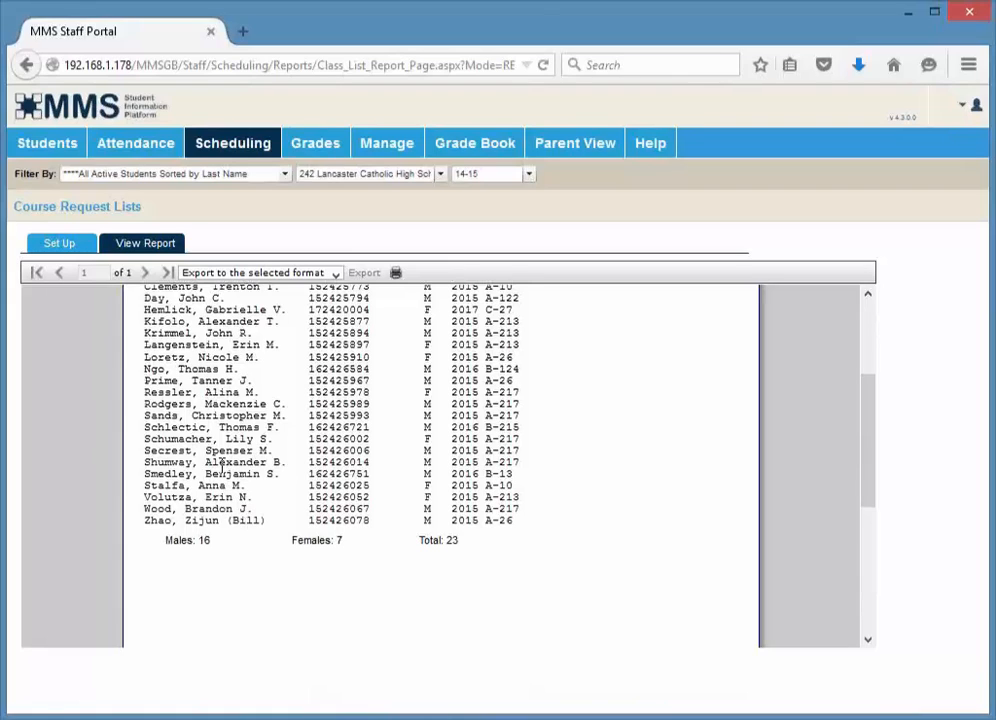
Switch the school year filter to 15-16 and reselect course 055 A Intro Philosophy
left_click(511, 177)
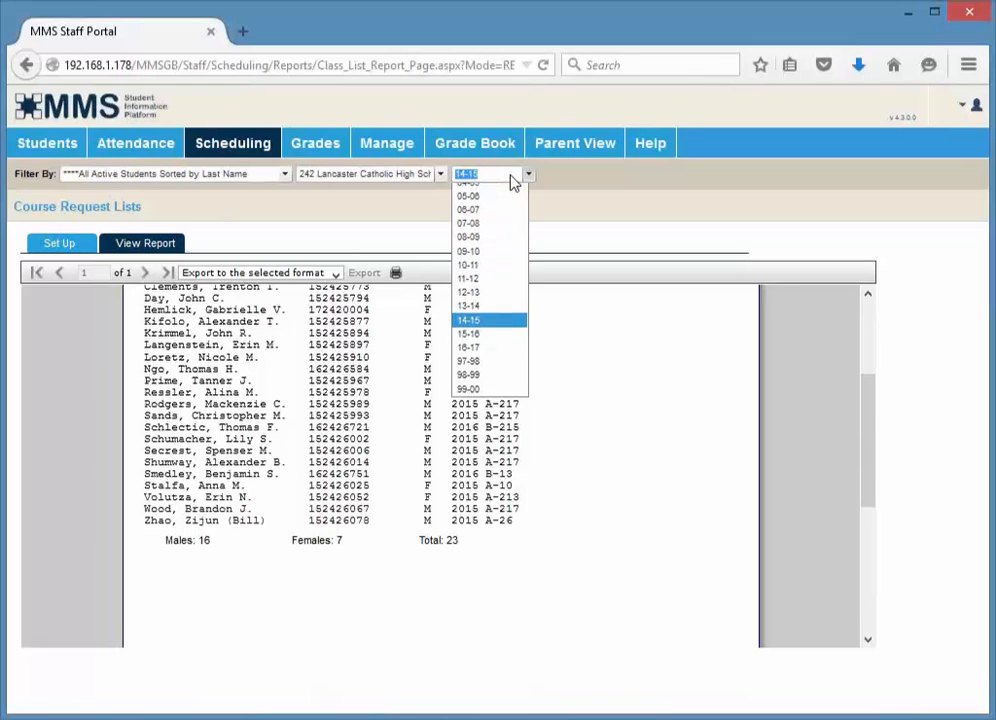
left_click(488, 354)
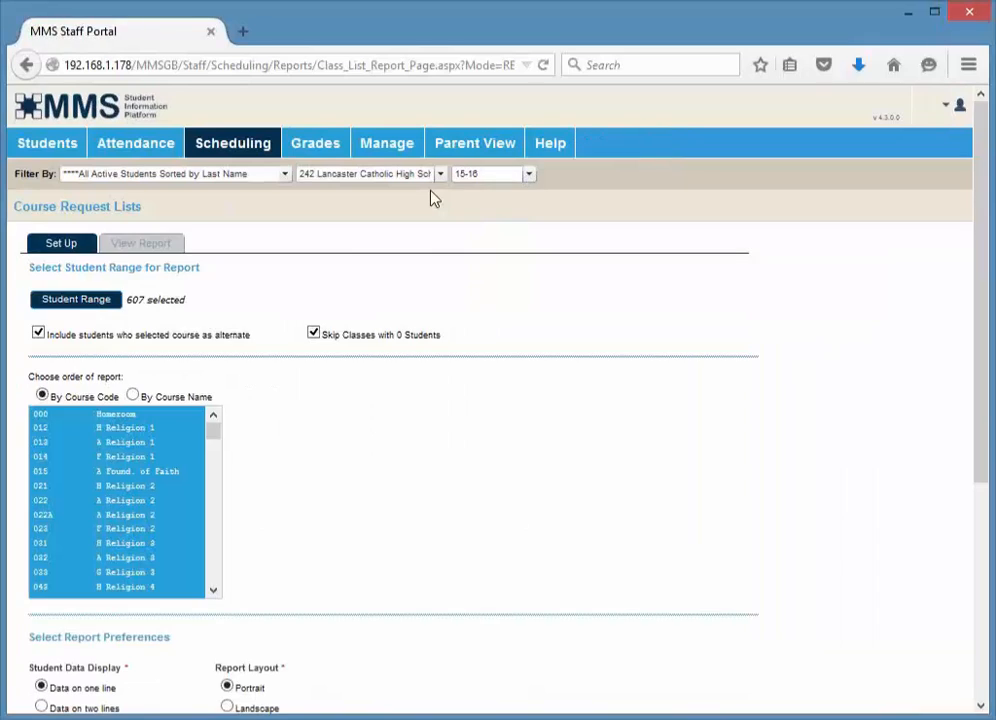
left_click(211, 582)
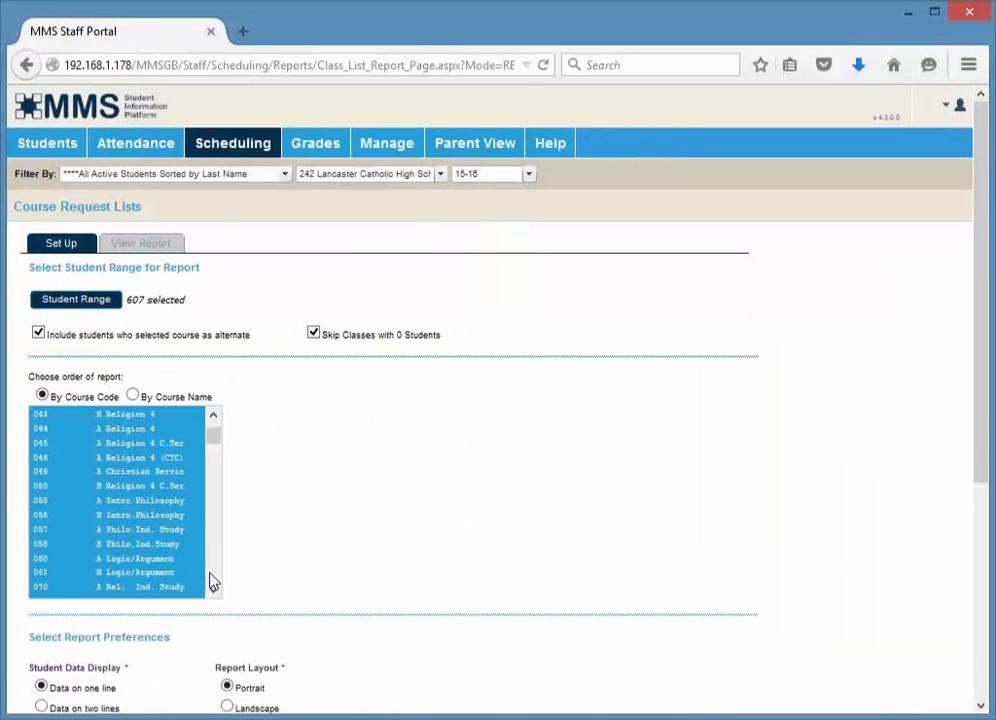
left_click(85, 500)
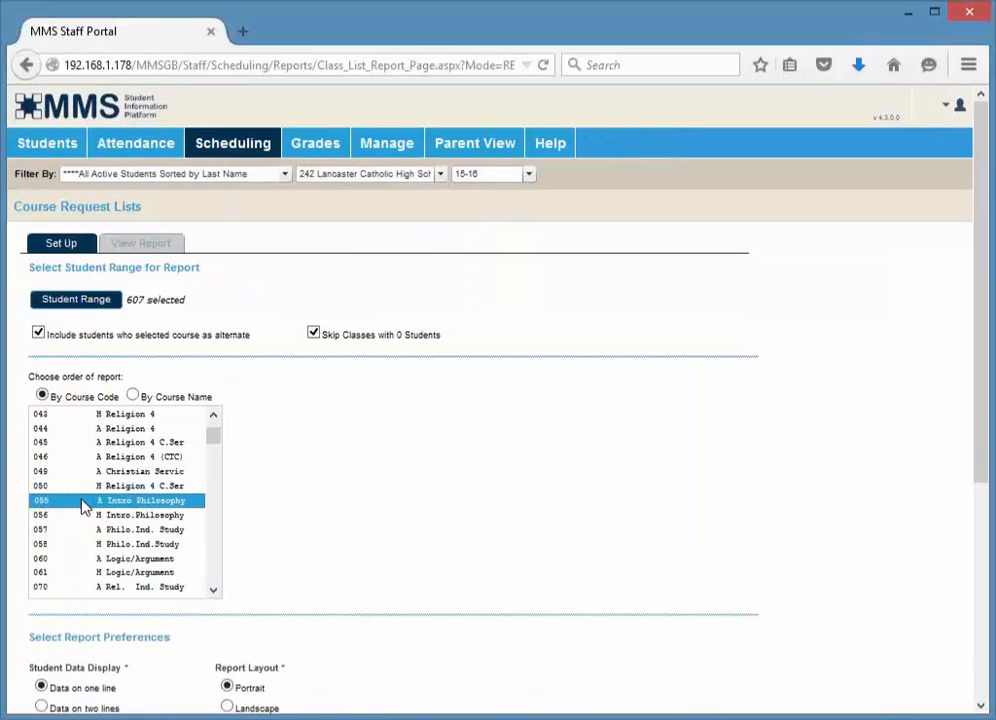
Print the Course Request Lists report again and page through both of its pages
scroll(267, 578, "down", 3)
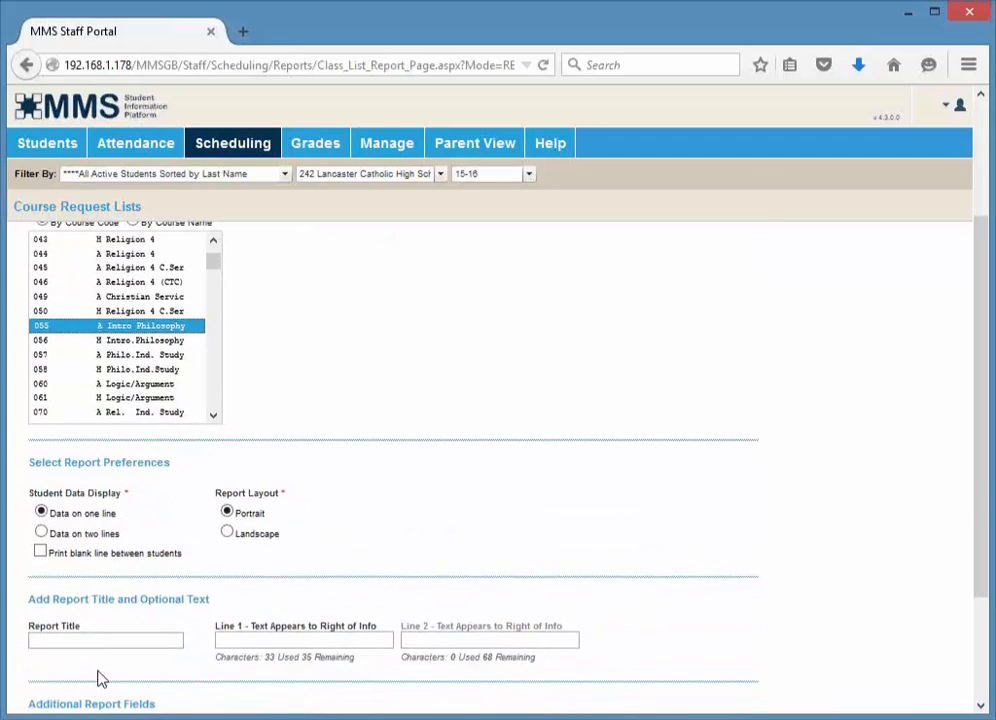
scroll(99, 680, "down", 2)
scroll(99, 684, "down", 1)
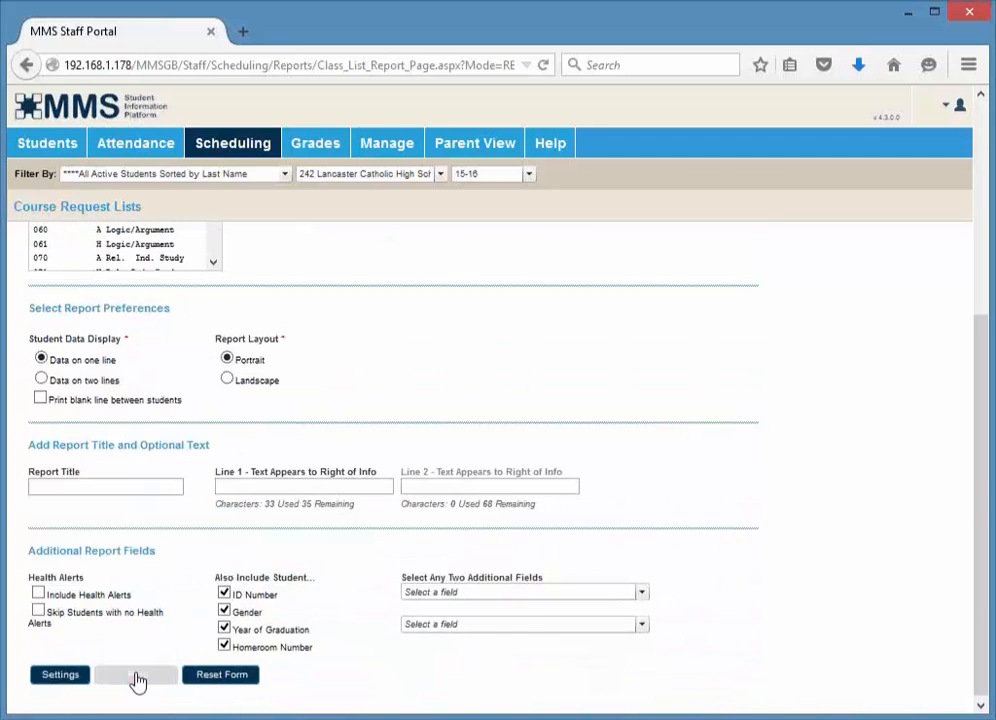
left_click(138, 678)
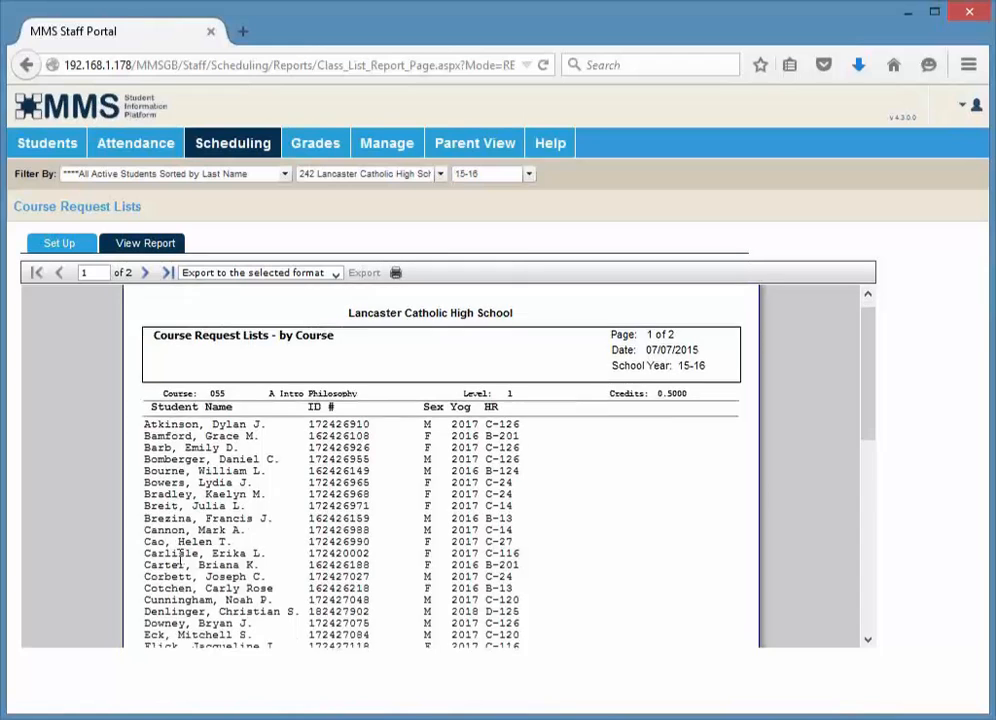
scroll(180, 557, "down", 10)
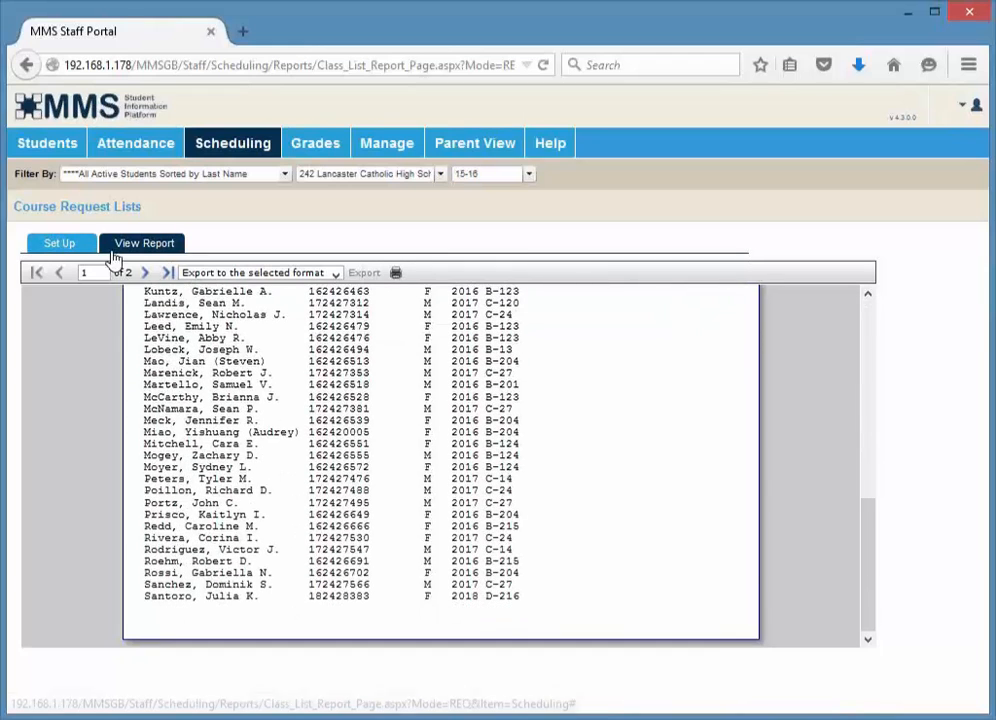
left_click(146, 272)
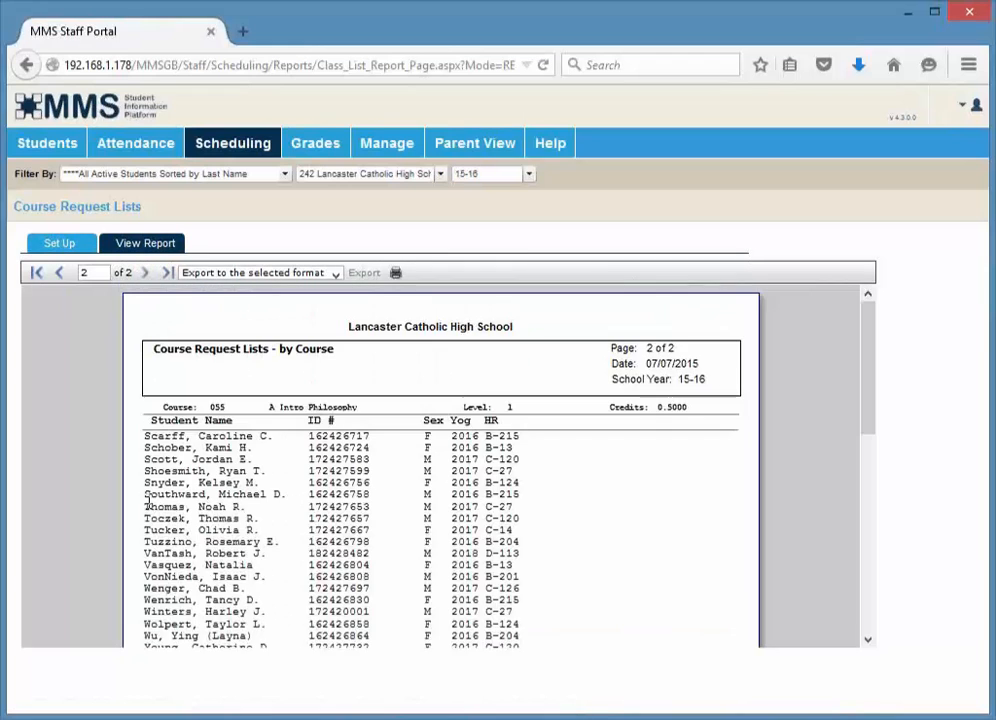
scroll(148, 505, "down", 4)
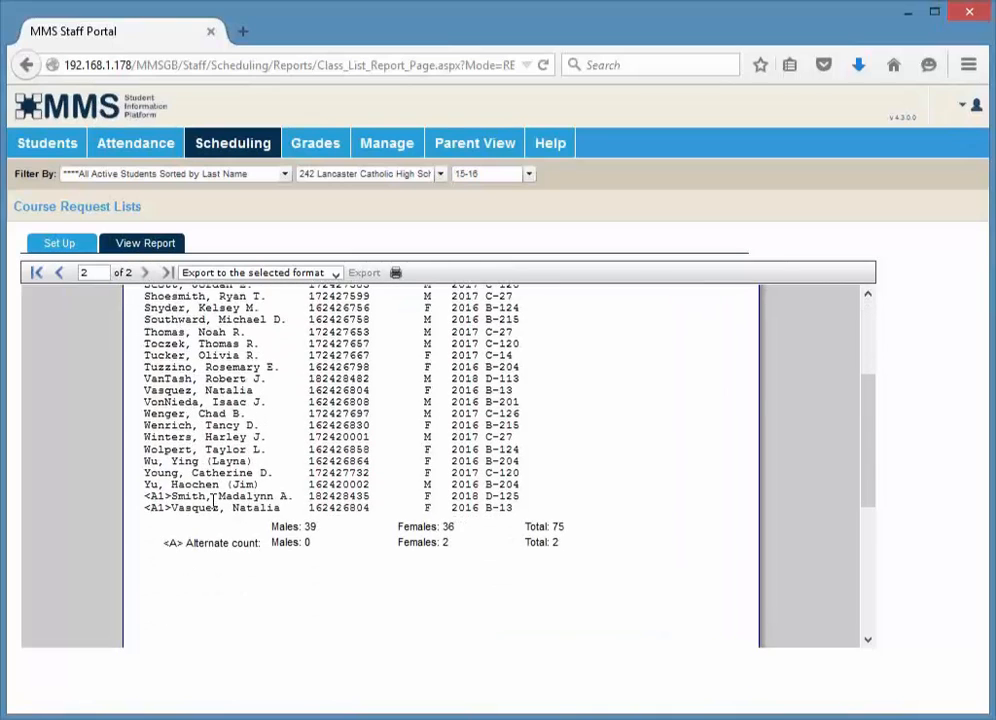
Highlight the <A1> alternate marker beside a student entry in the report
left_click_drag(174, 497, 145, 500)
left_click(148, 497)
left_click(336, 273)
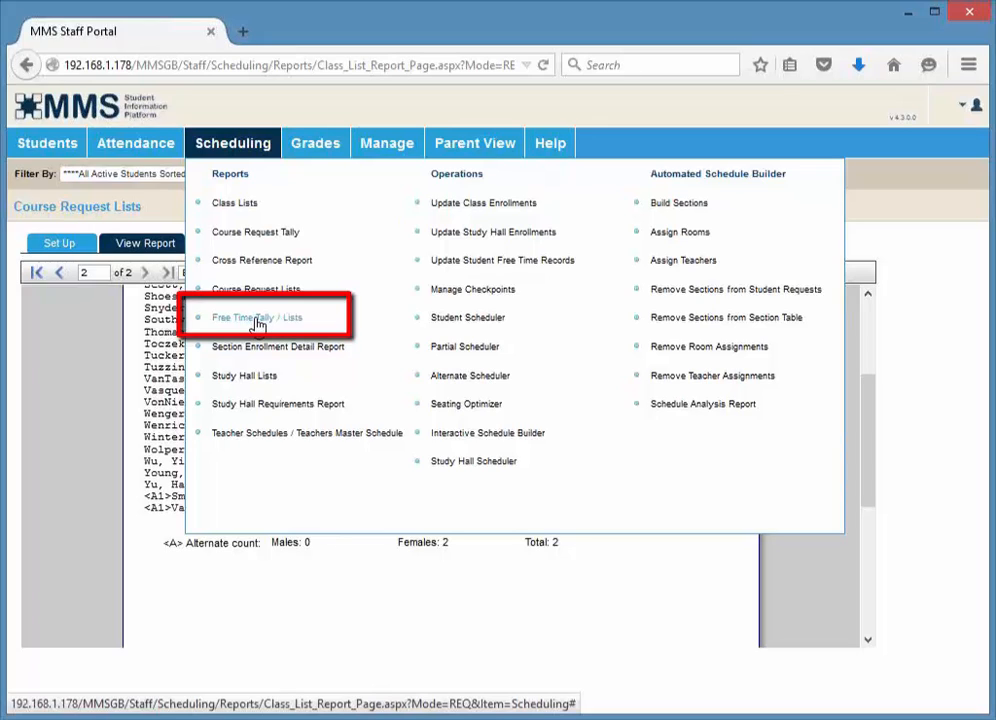
Open the Free Time Tally / Lists report and include only the YR, S1 and S2 terms
left_click(257, 320)
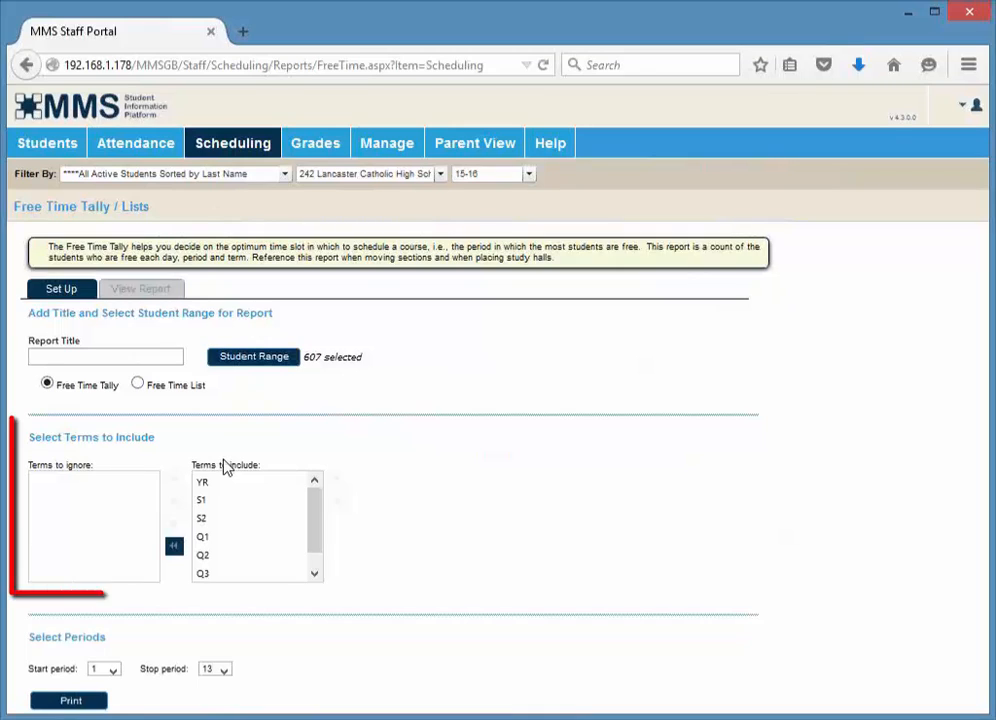
left_click(200, 540)
left_click(174, 548)
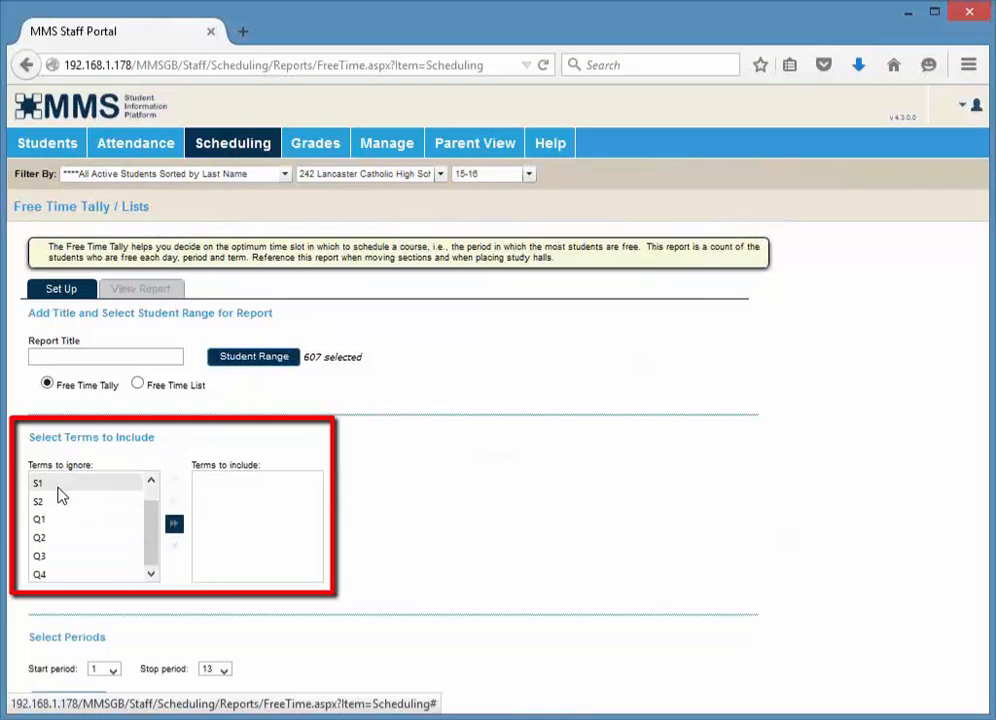
left_click(153, 484)
left_click(100, 484)
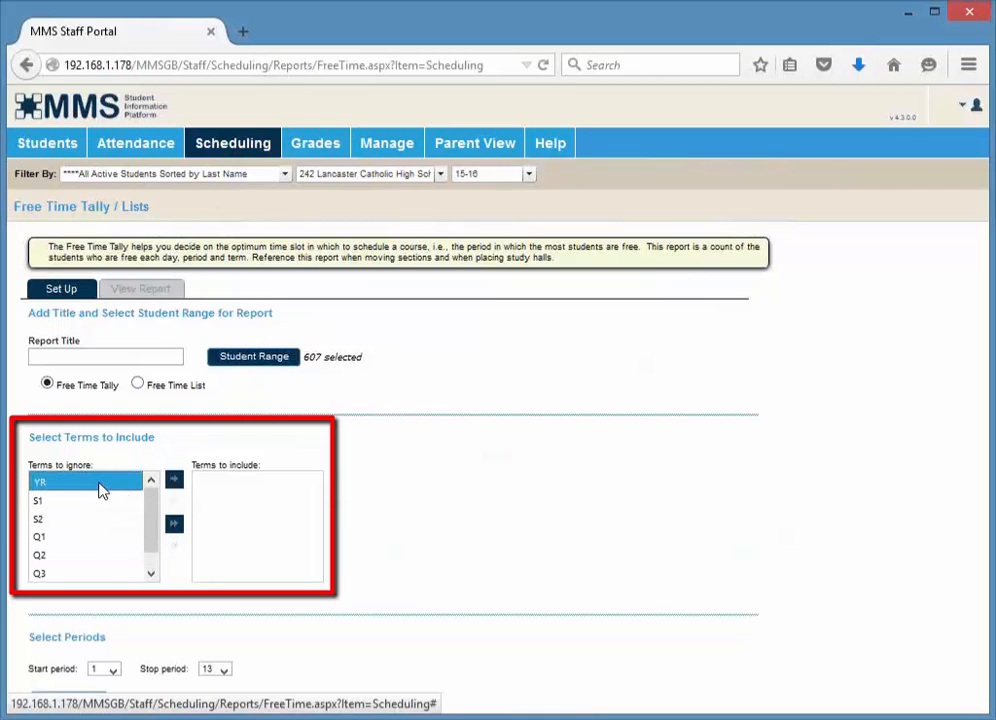
left_click(178, 485)
left_click(178, 485)
left_click(178, 485)
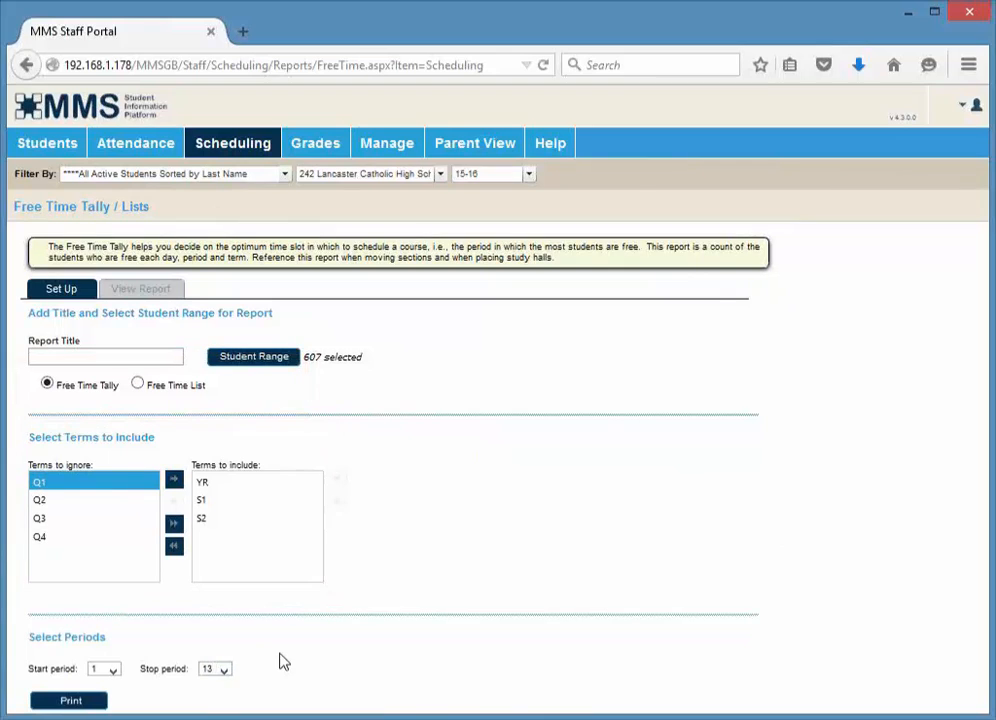
Set the stop period to 9 and print the Free Time Tally
left_click(224, 670)
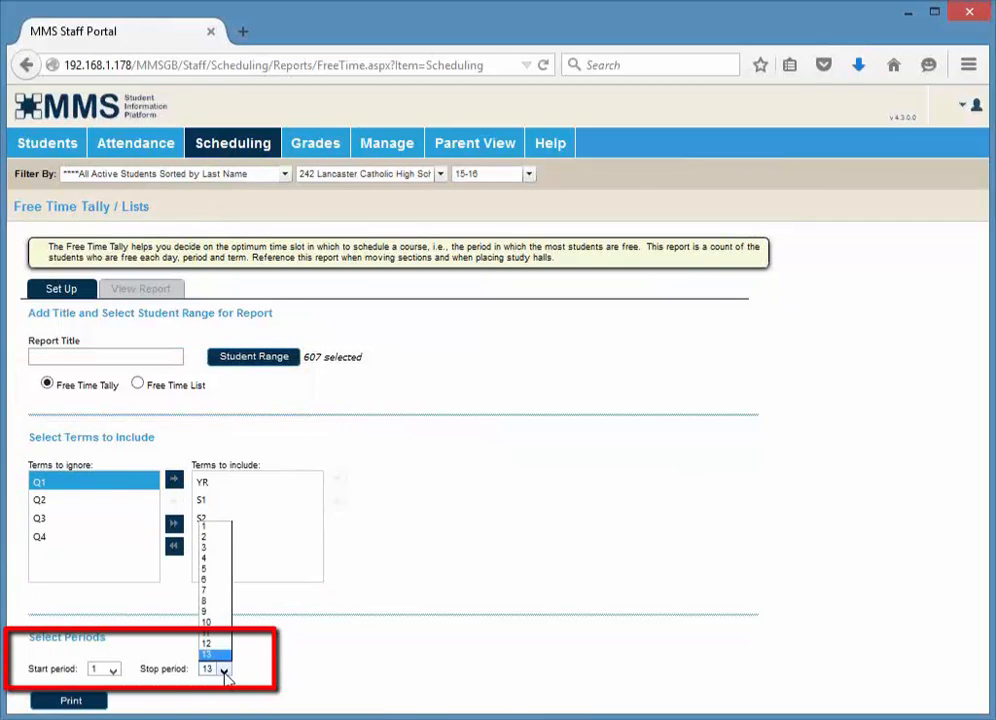
left_click(222, 612)
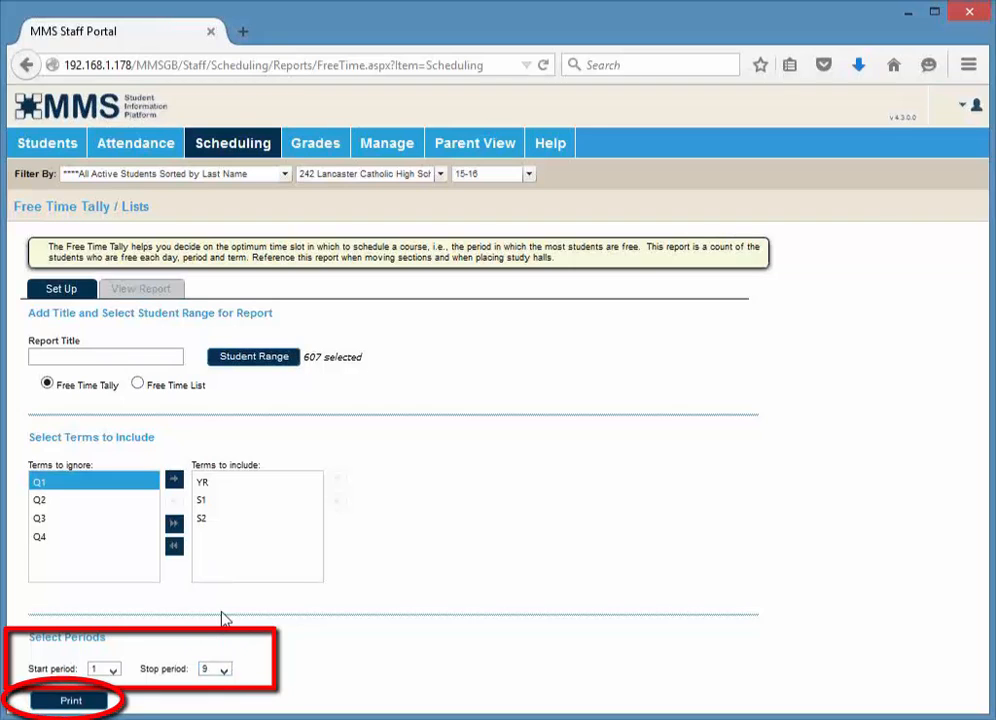
left_click(80, 704)
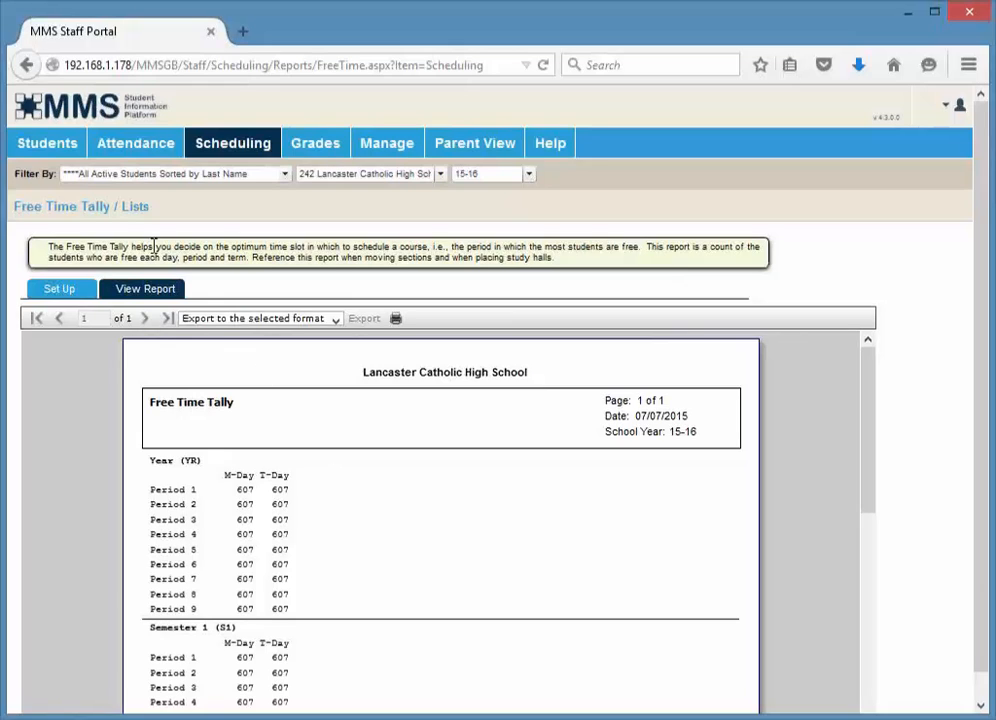
Switch the Free Time report to the Free Time List option and print it
left_click(49, 291)
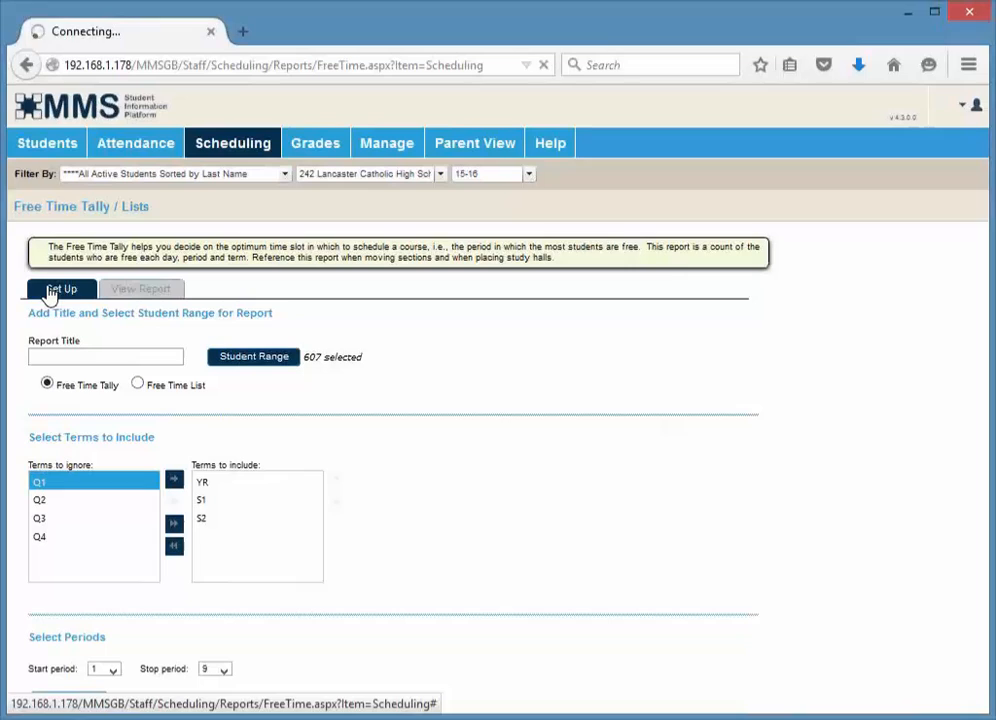
left_click(137, 384)
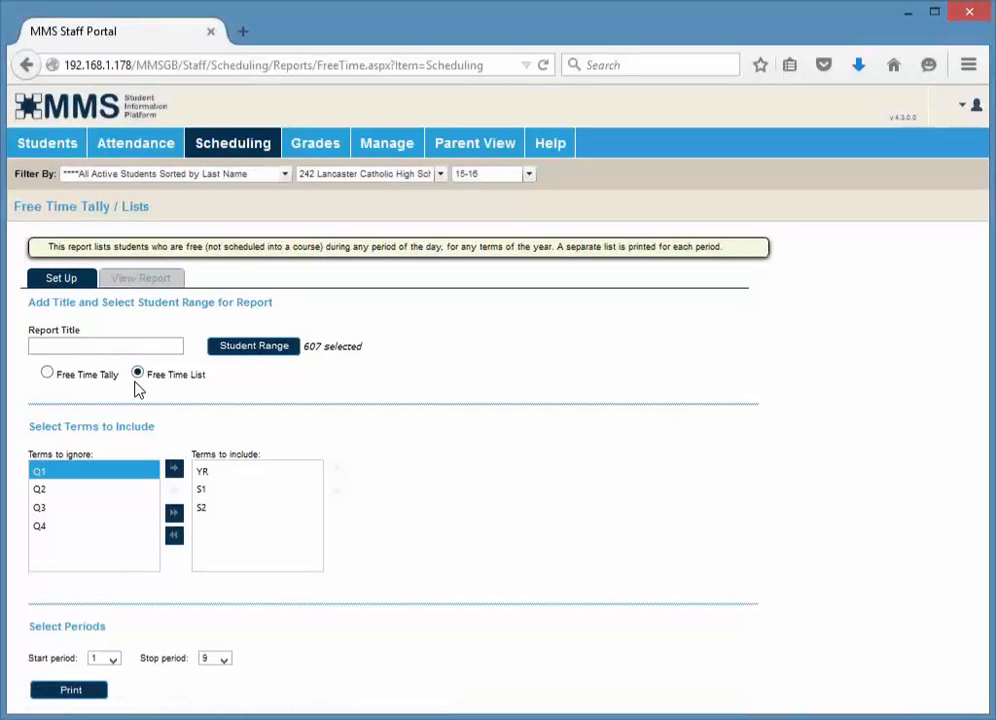
left_click(70, 690)
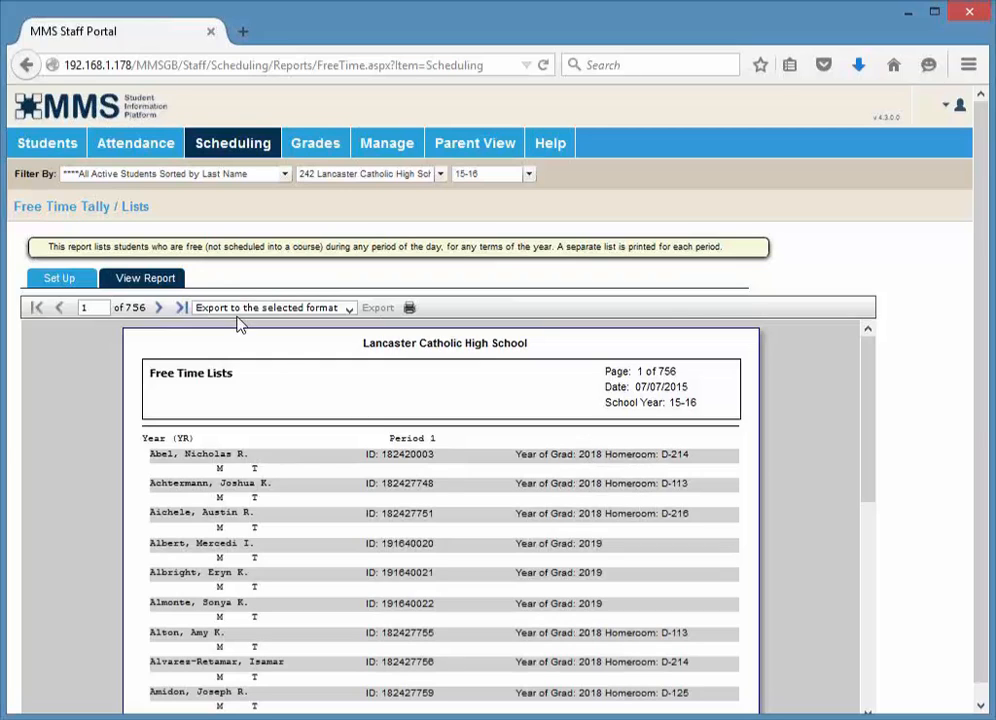
Open the Teacher Schedules / Teachers Master Schedule report and limit the teacher range to a single teacher
left_click(215, 148)
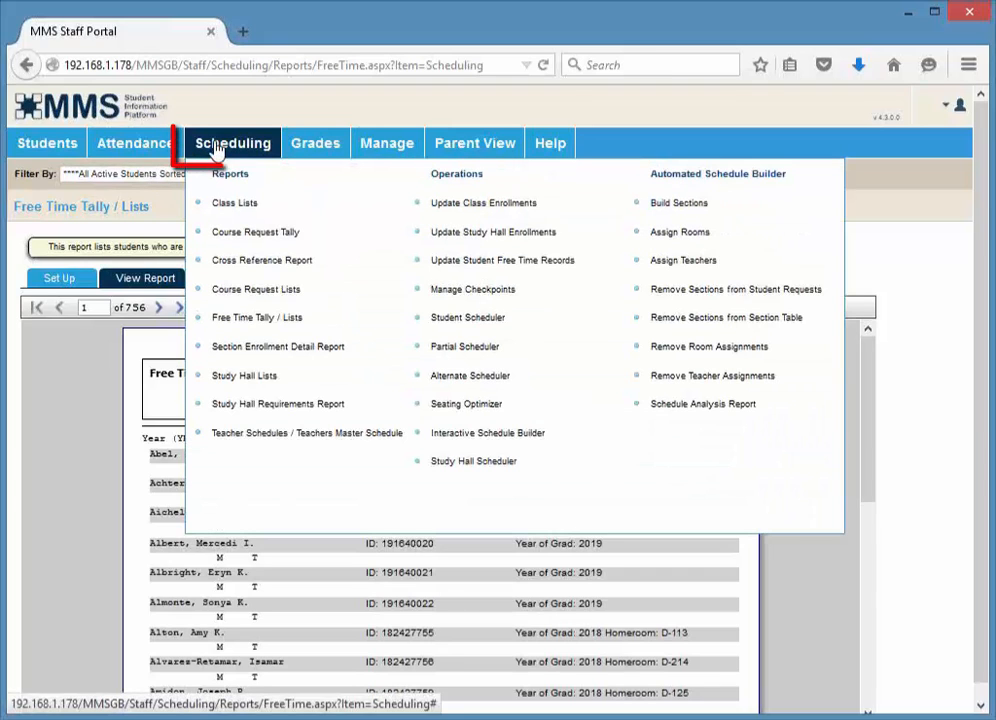
left_click(262, 436)
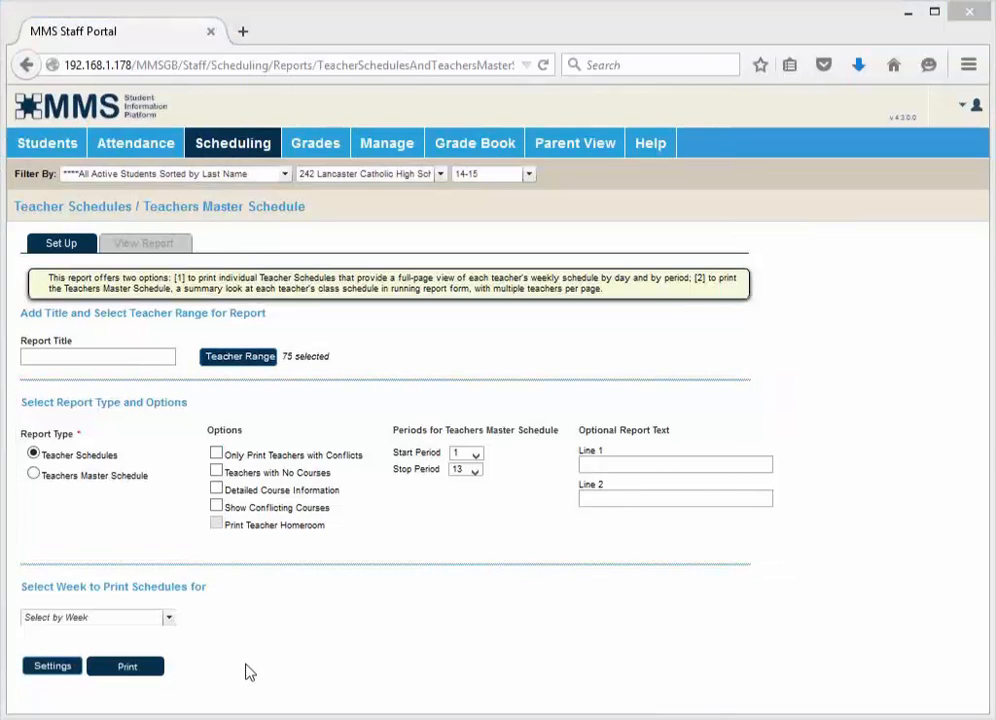
left_click(225, 360)
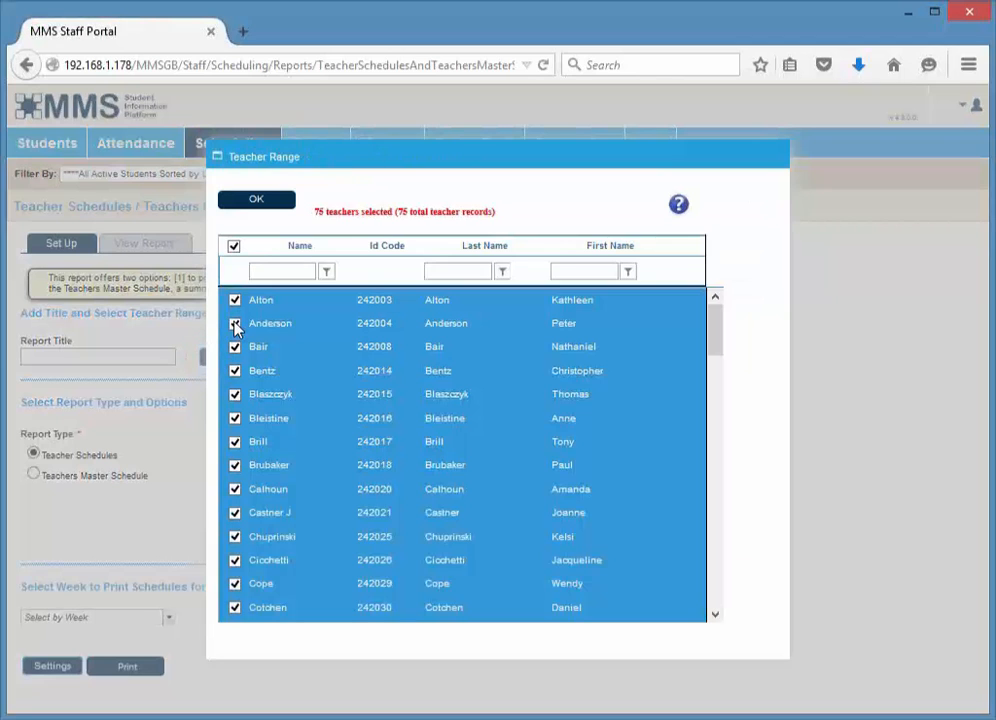
left_click(233, 247)
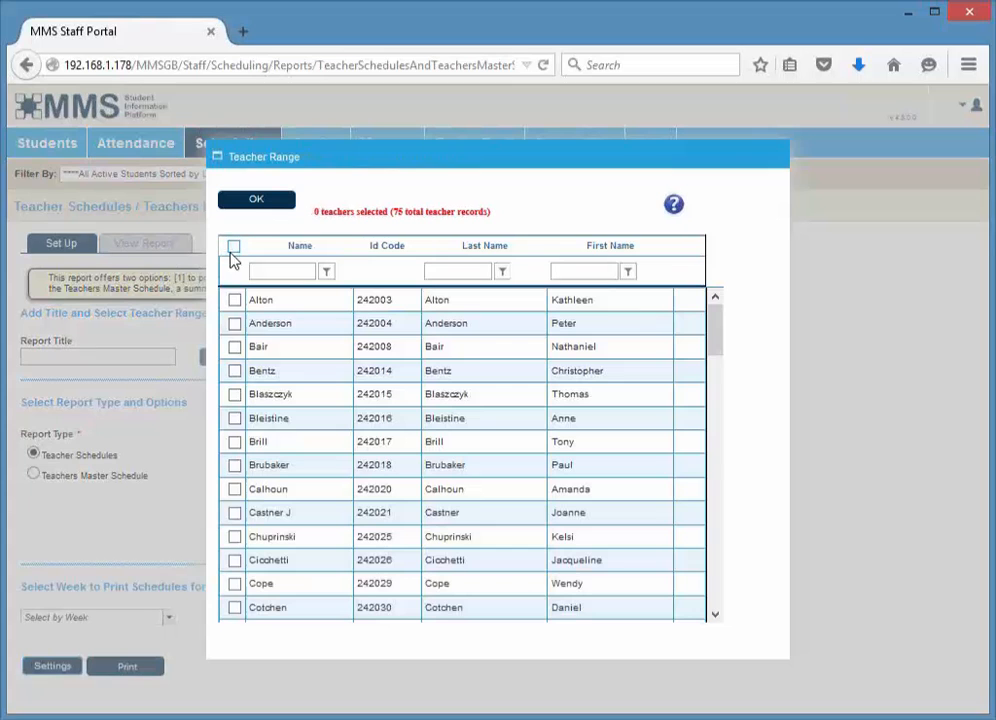
left_click(235, 609)
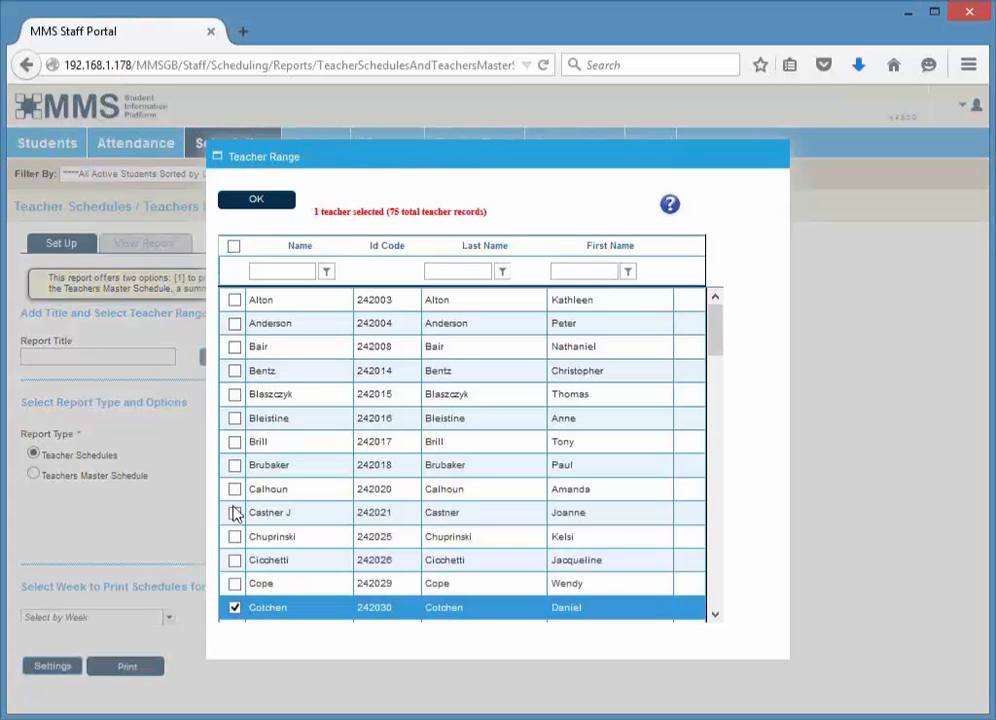
left_click(237, 202)
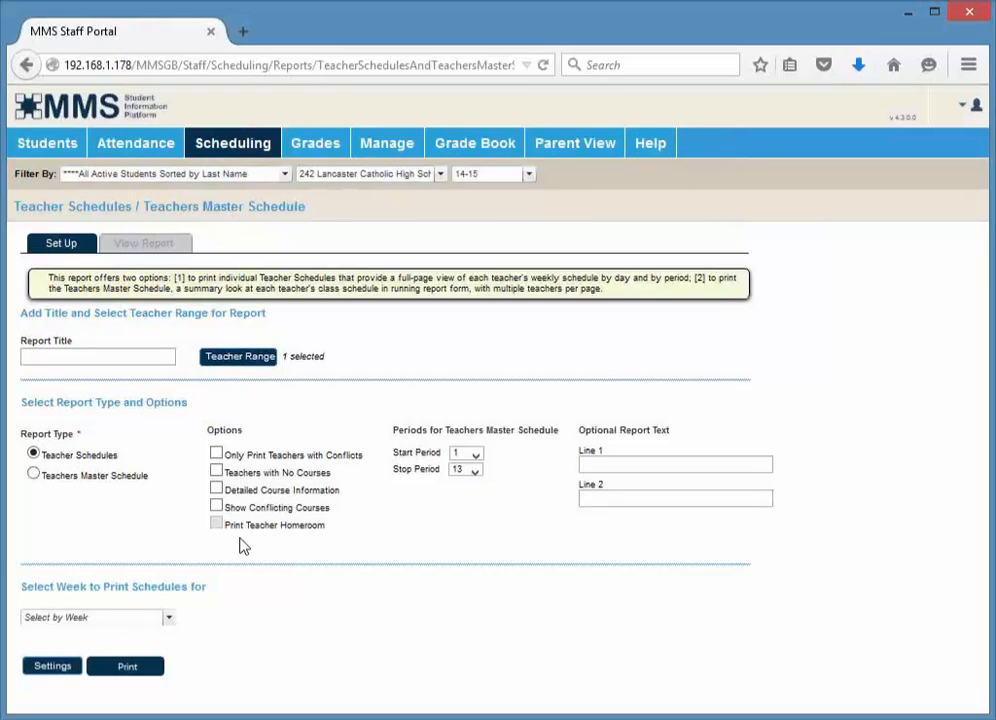
Set the stop period to 12, enable Detailed Course Information, pick Week 1 - YR, S1, Q1 and print the schedule
left_click(475, 470)
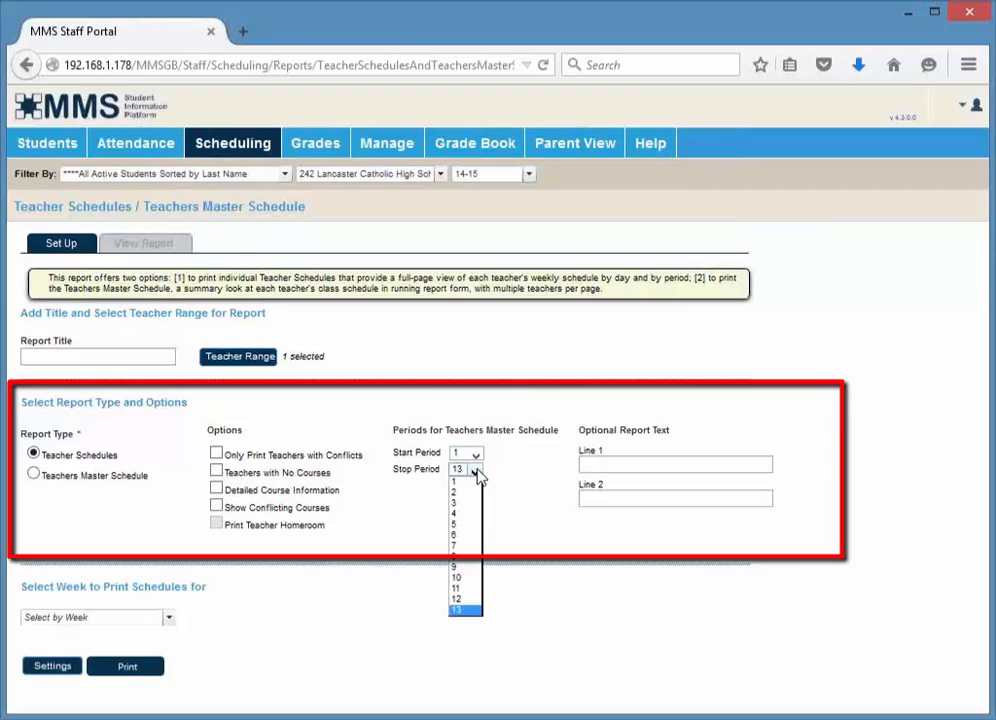
left_click(472, 600)
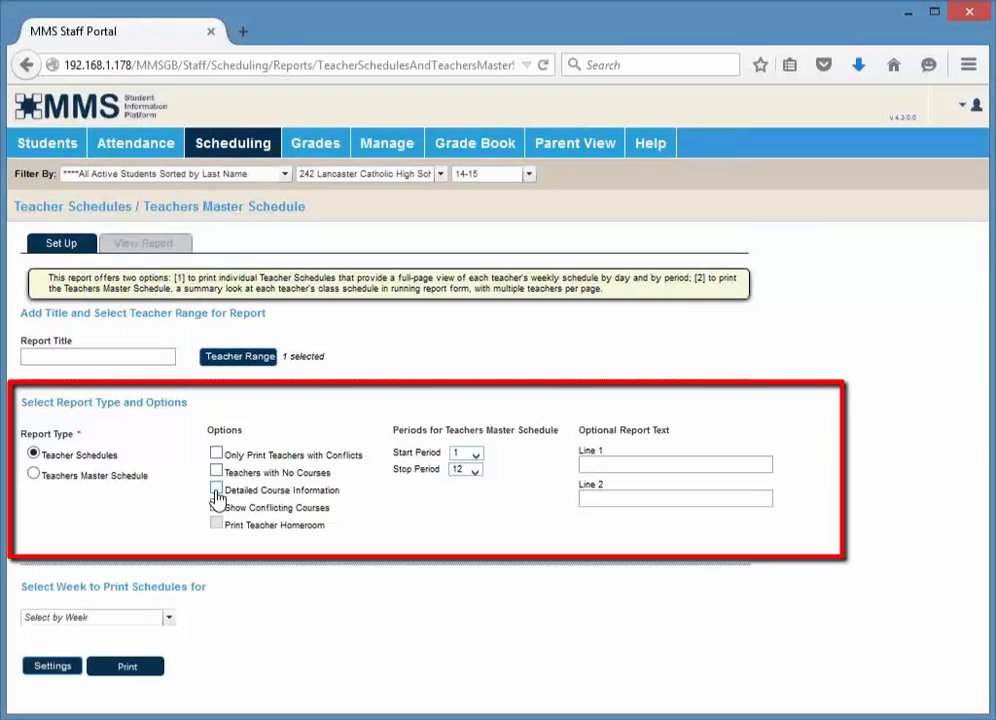
left_click(141, 619)
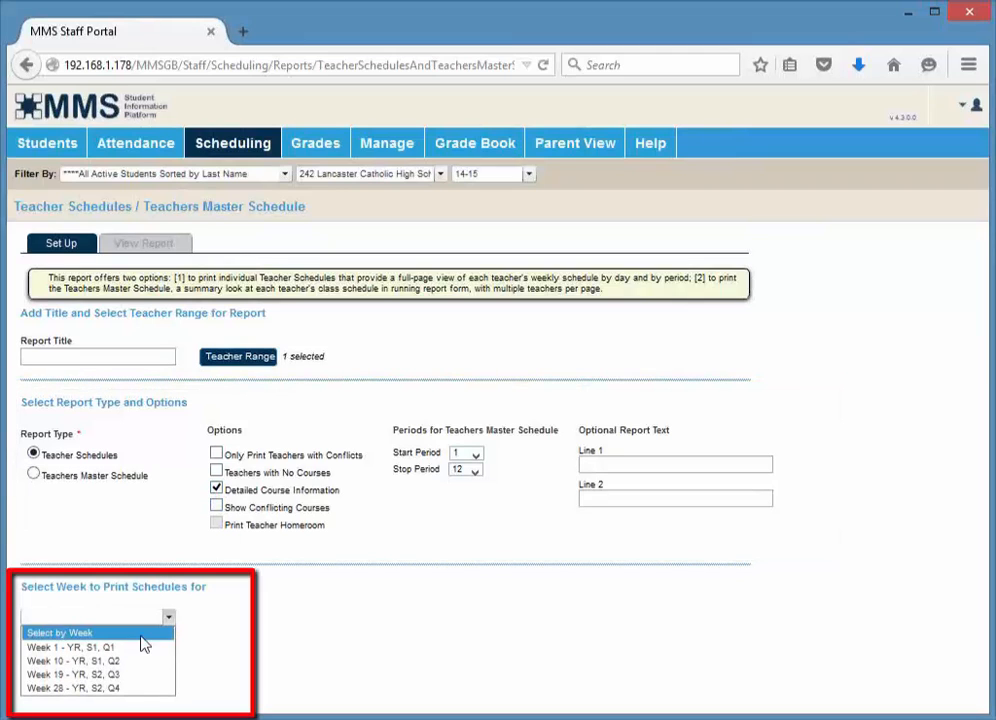
left_click(141, 651)
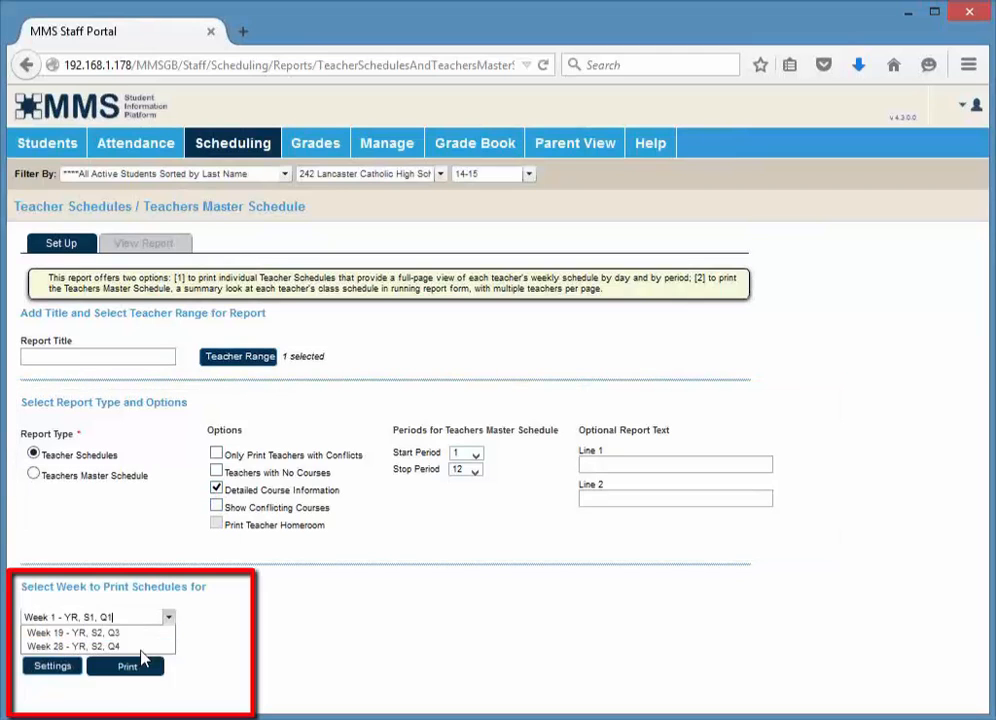
left_click(101, 671)
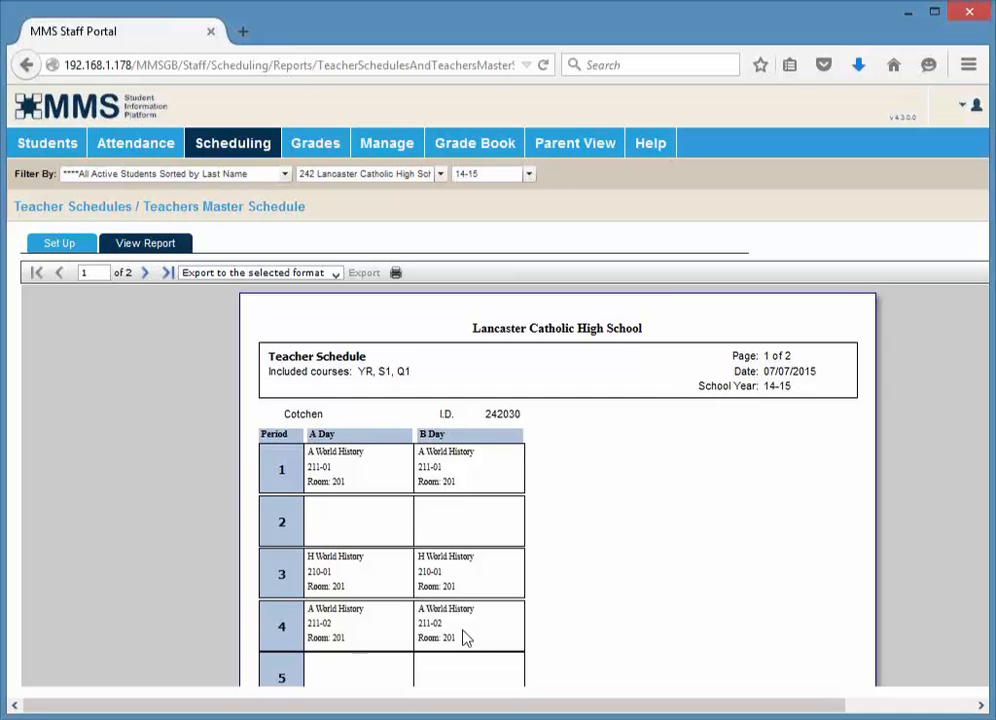
Scroll through the teacher schedule and move to its second page
scroll(463, 638, "down", 4)
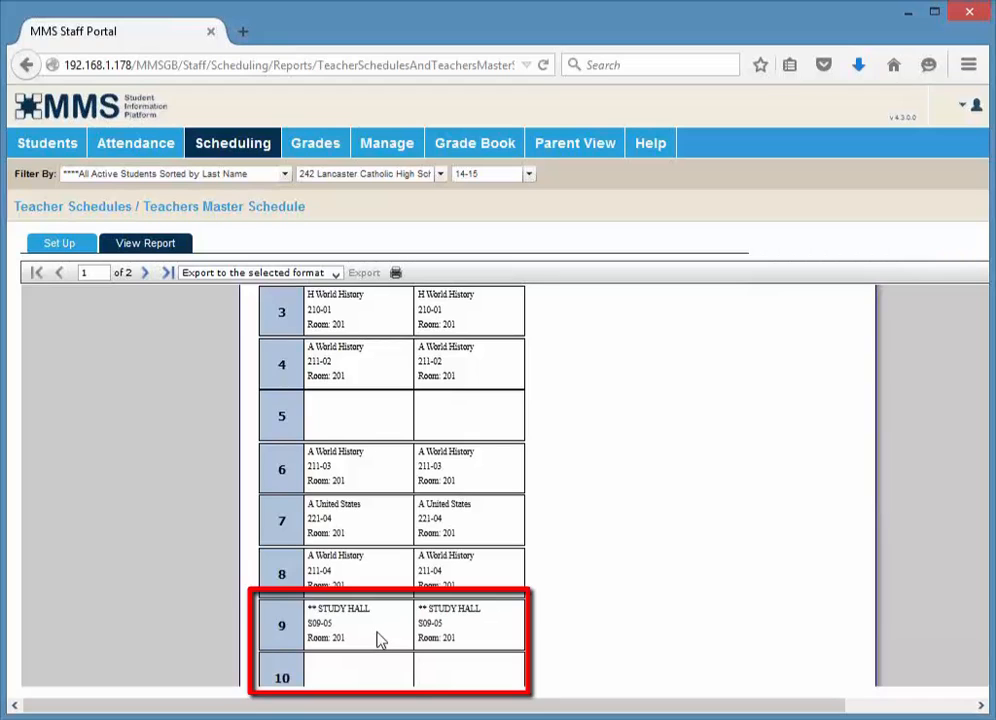
scroll(380, 640, "up", 1)
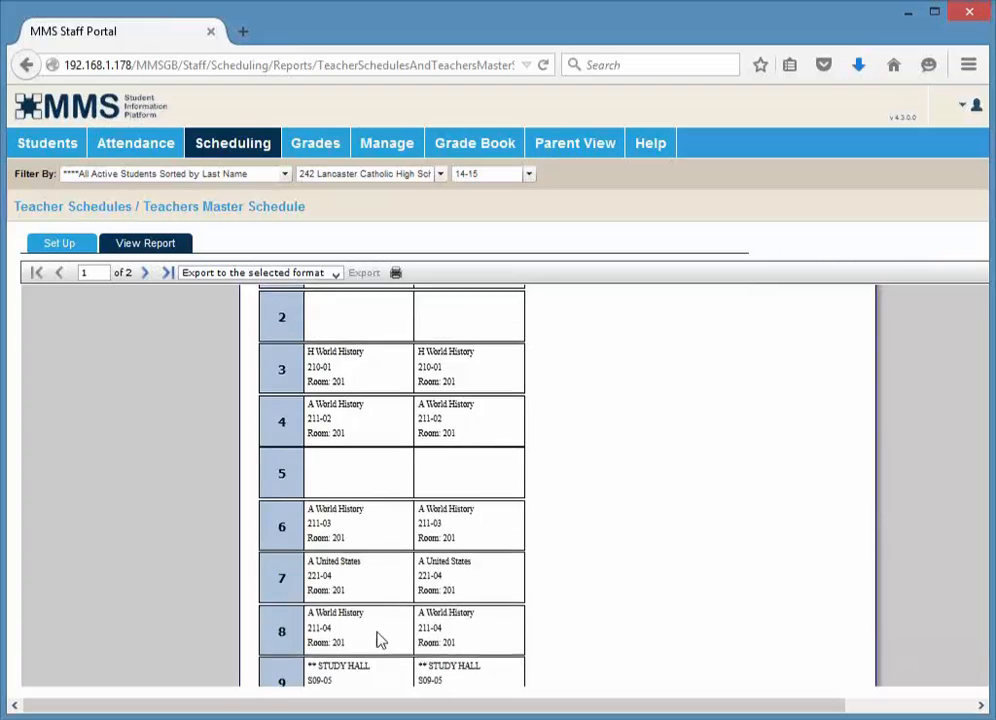
scroll(380, 640, "up", 2)
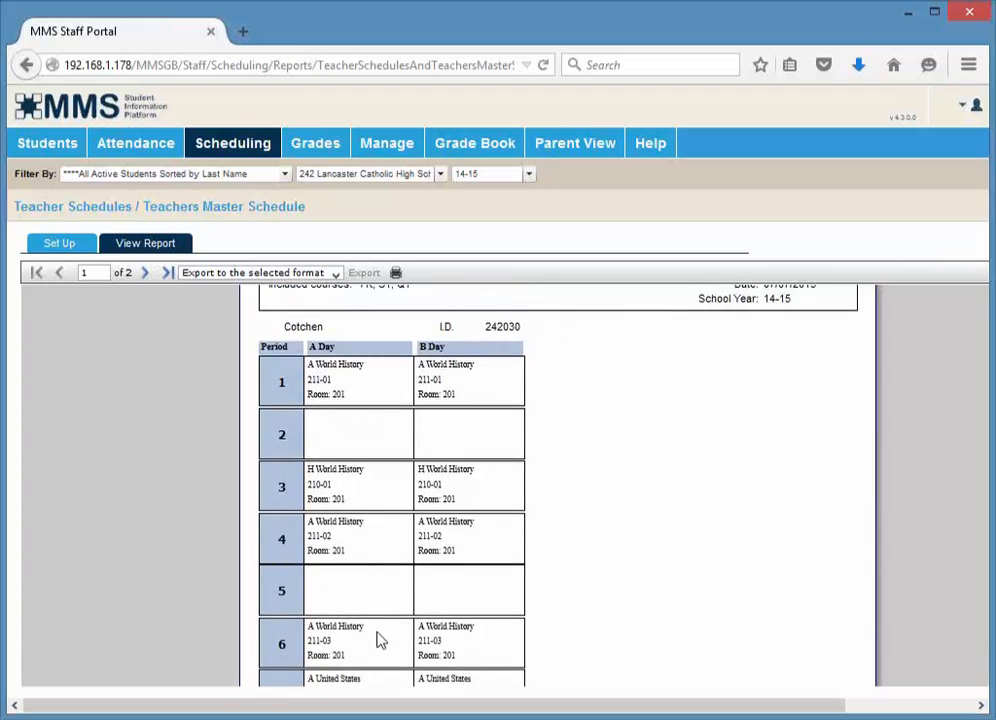
left_click(146, 274)
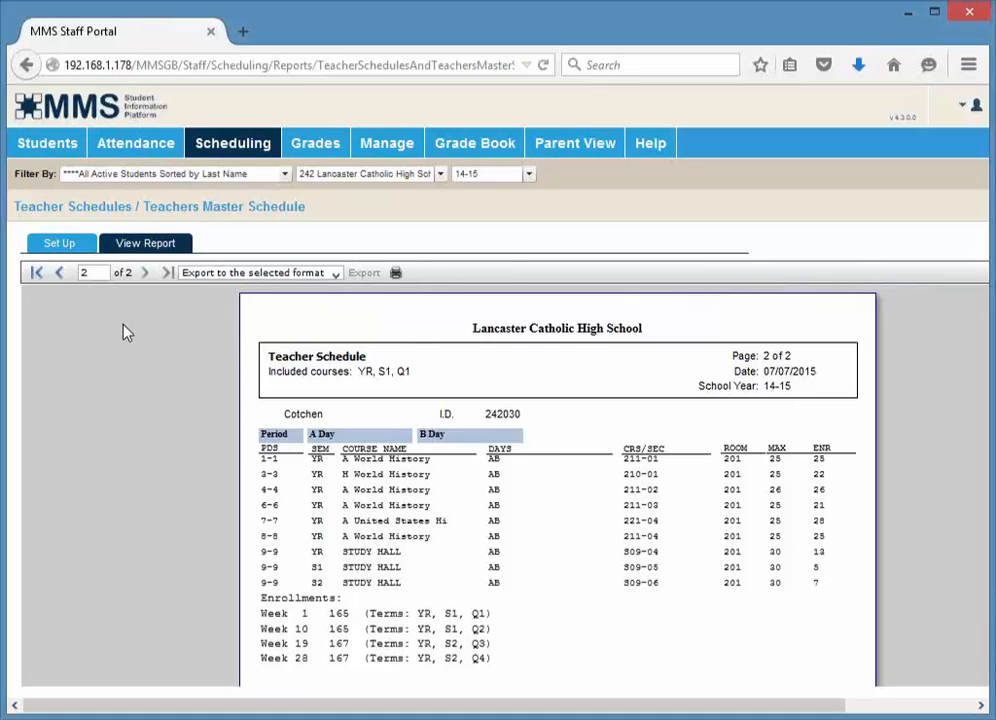
Switch the report type to Teachers Master Schedule, select all teachers and print it
left_click(70, 252)
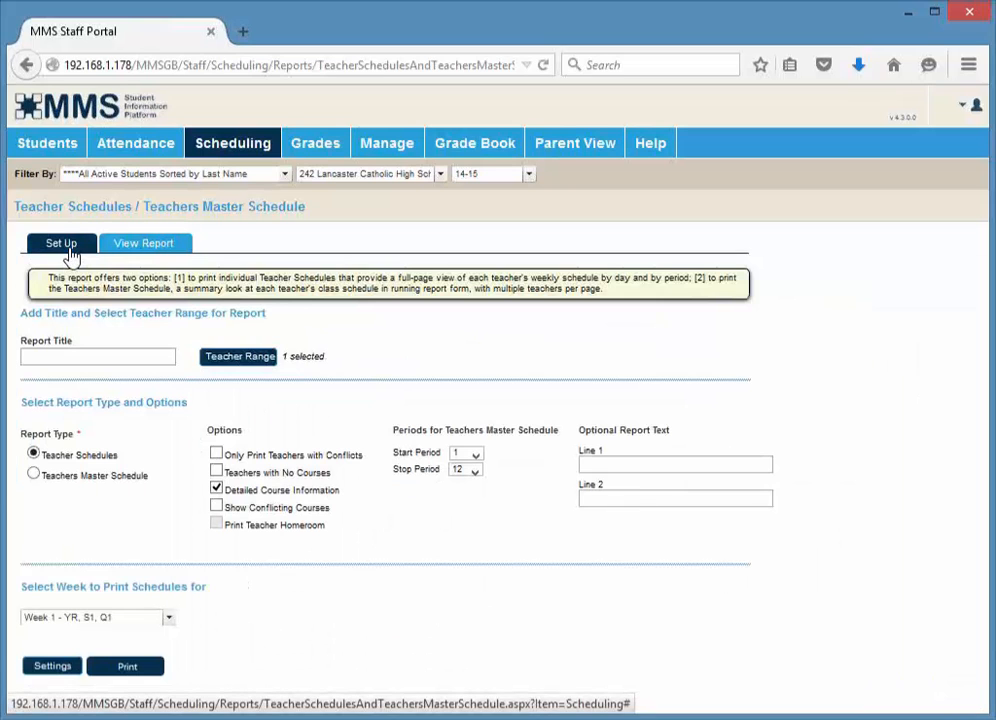
left_click(81, 483)
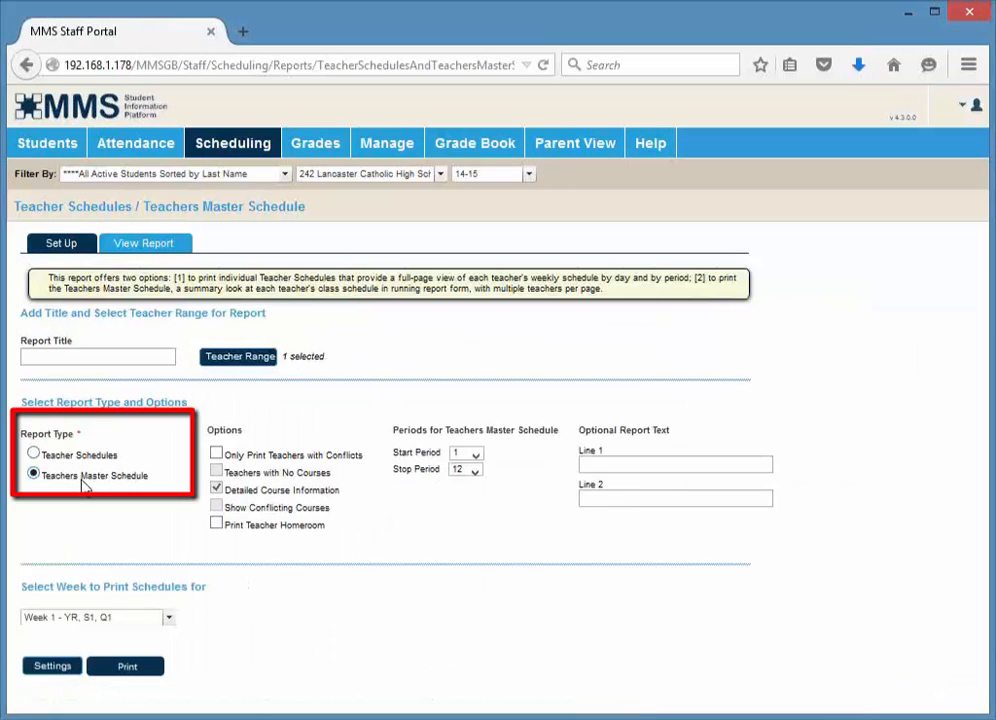
left_click(247, 368)
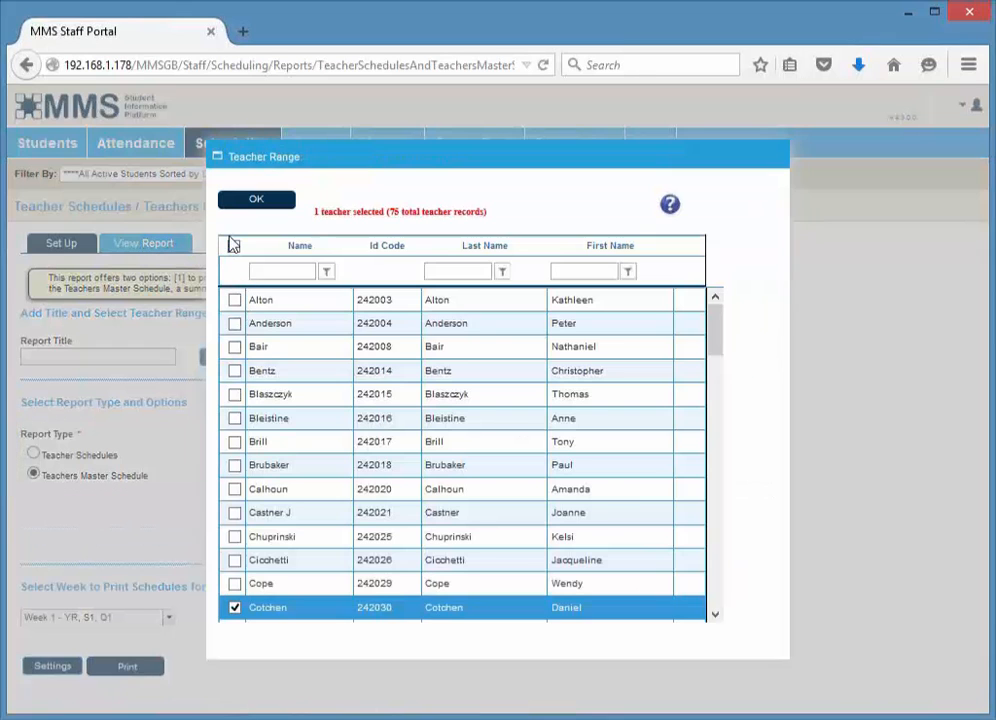
left_click(233, 246)
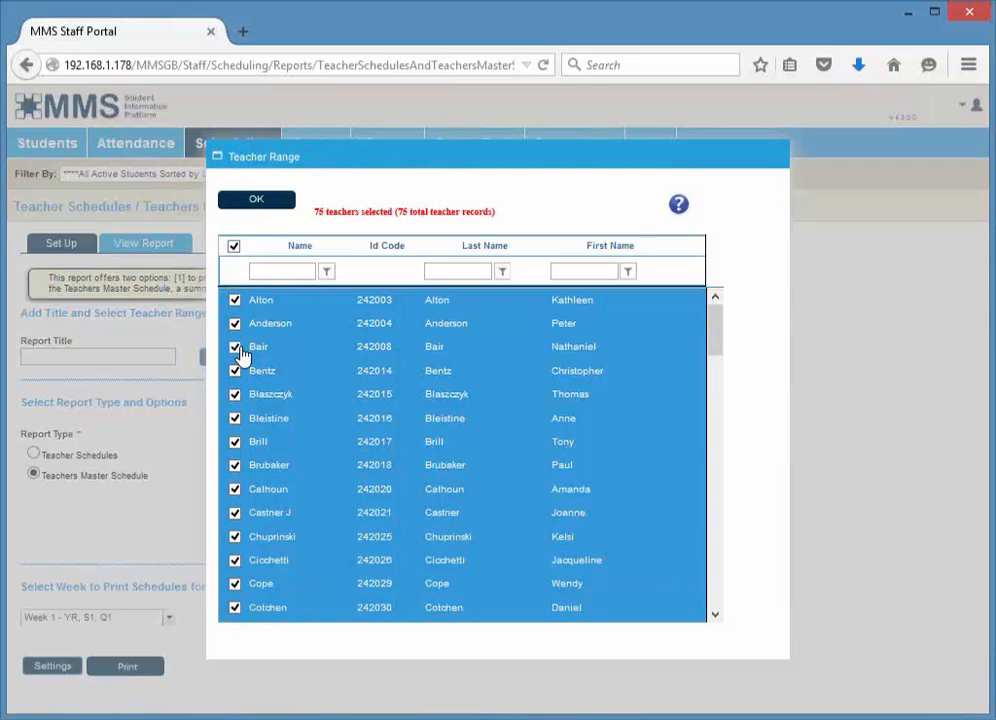
left_click(256, 201)
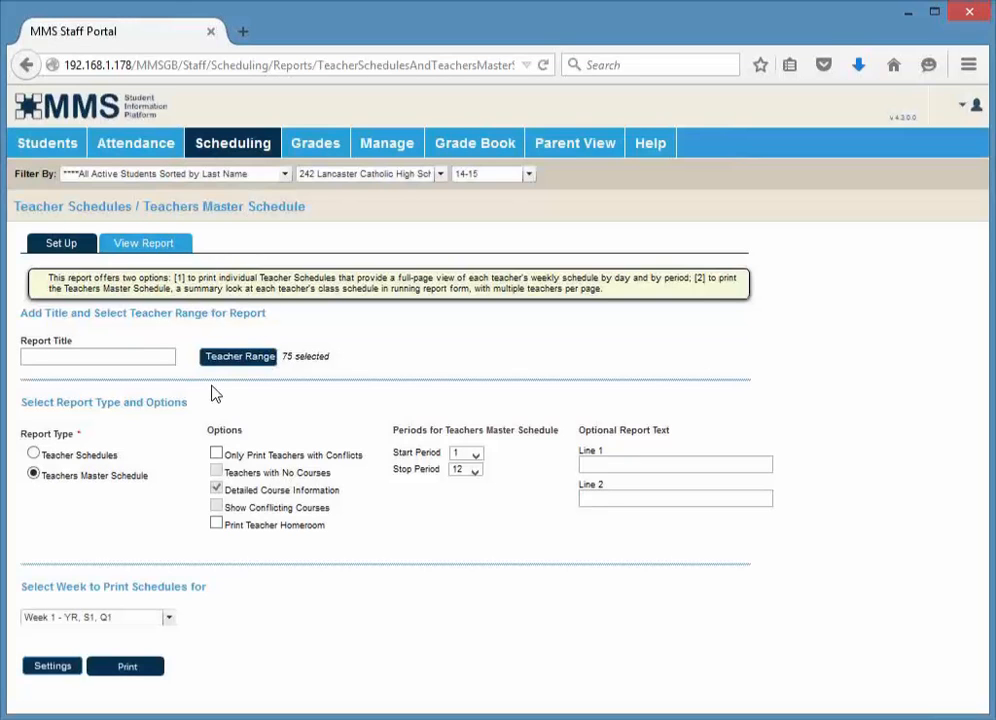
left_click(140, 671)
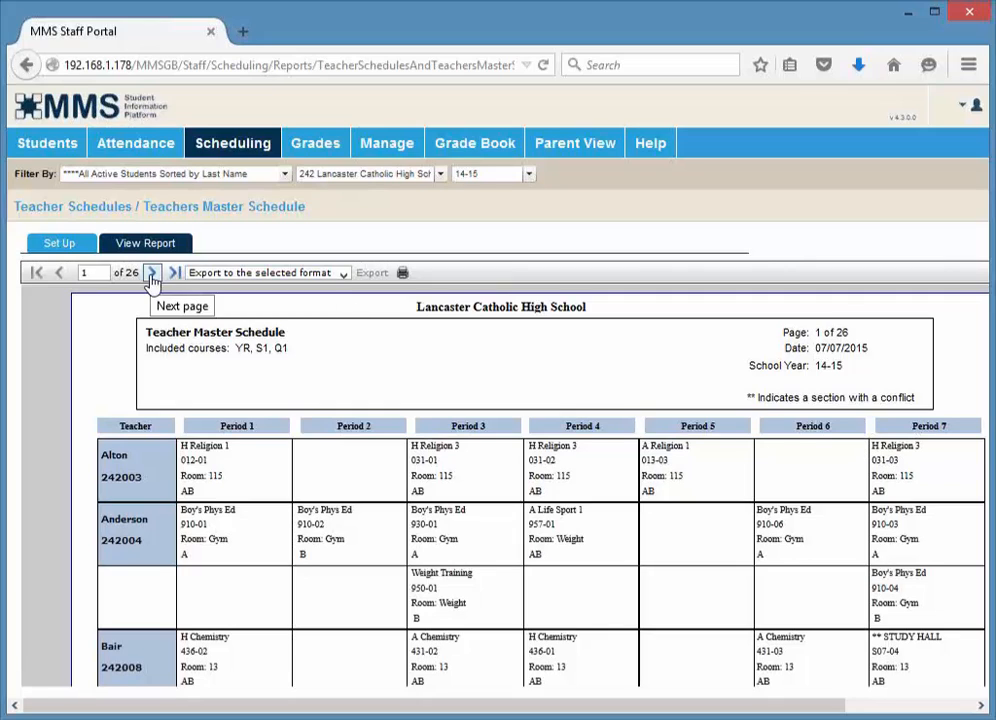
Jump to page 14 of the Teacher Master Schedule
left_click(104, 273)
type("4")
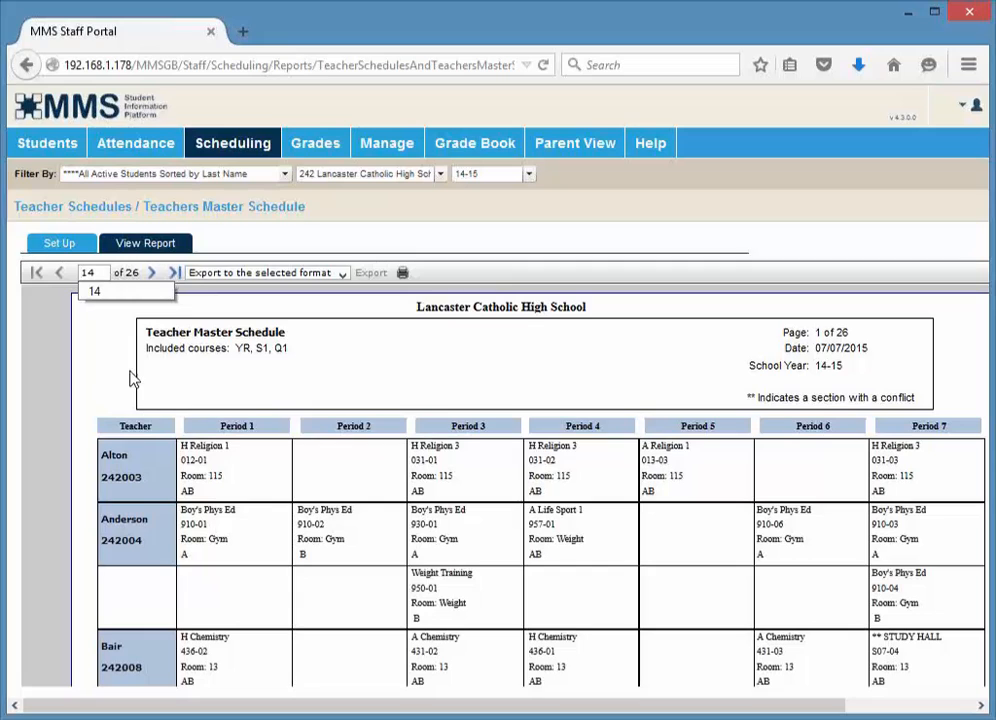
key("Return")
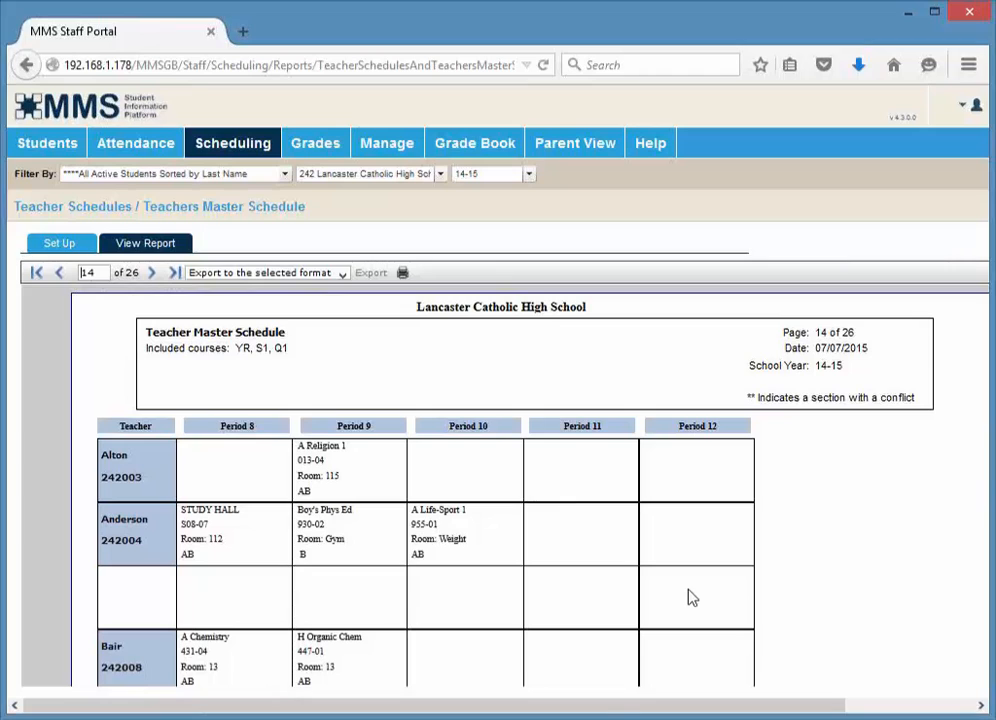
Open the Failing/Missing Grades Report and choose the Missing Grades Report type
mouse_move(310, 151)
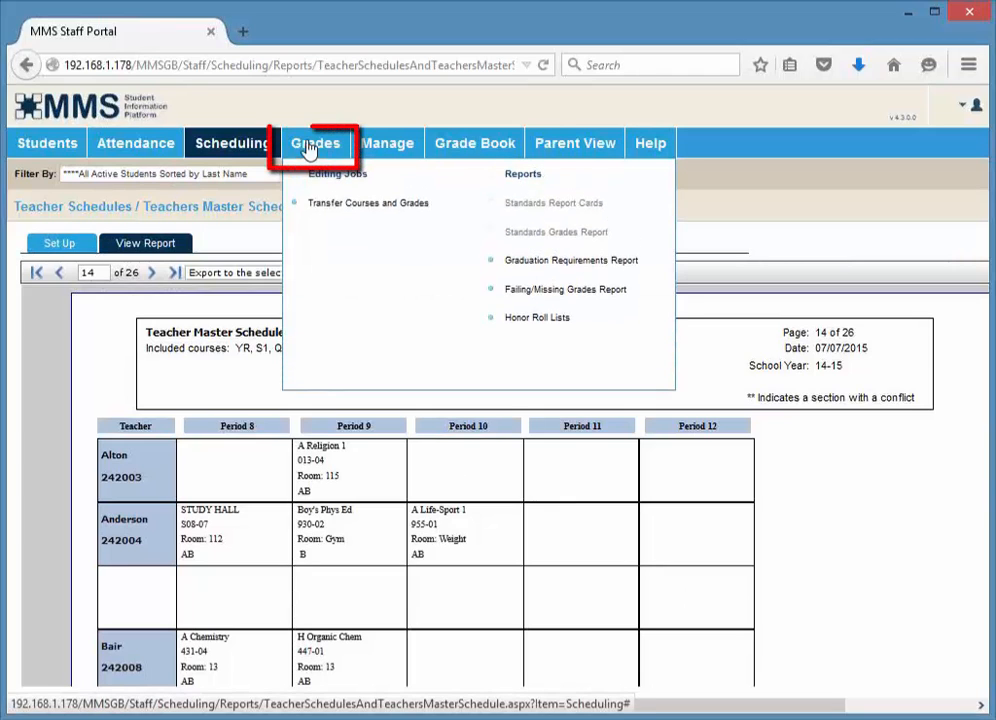
left_click(556, 300)
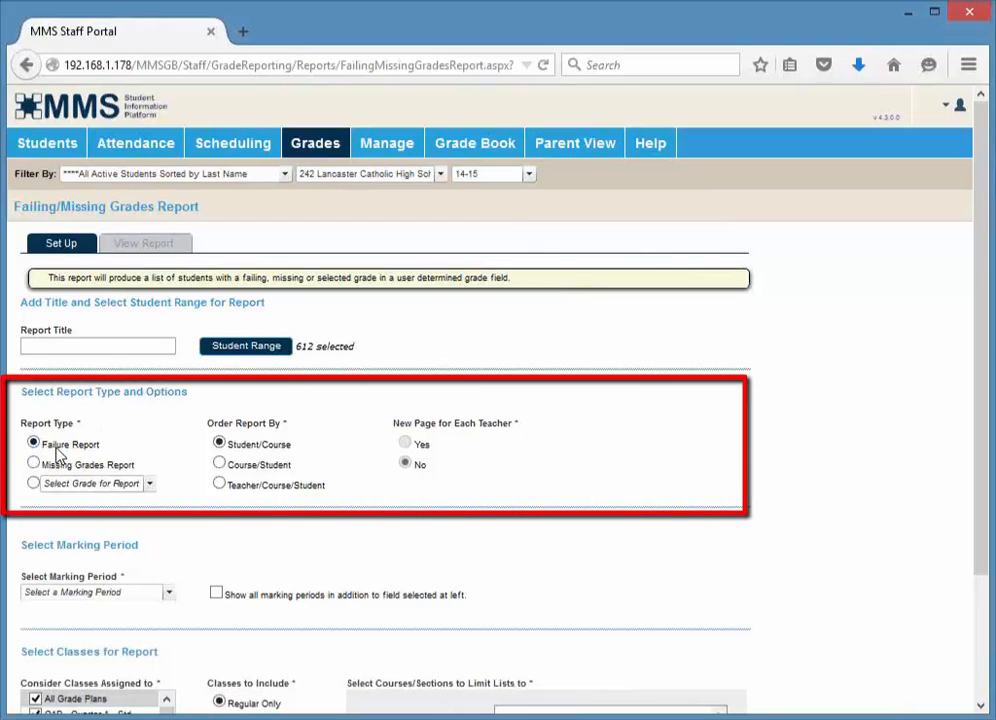
left_click(45, 470)
Set the marking period to Quarter 4 Grade (Qt4)
scroll(380, 487, "down", 2)
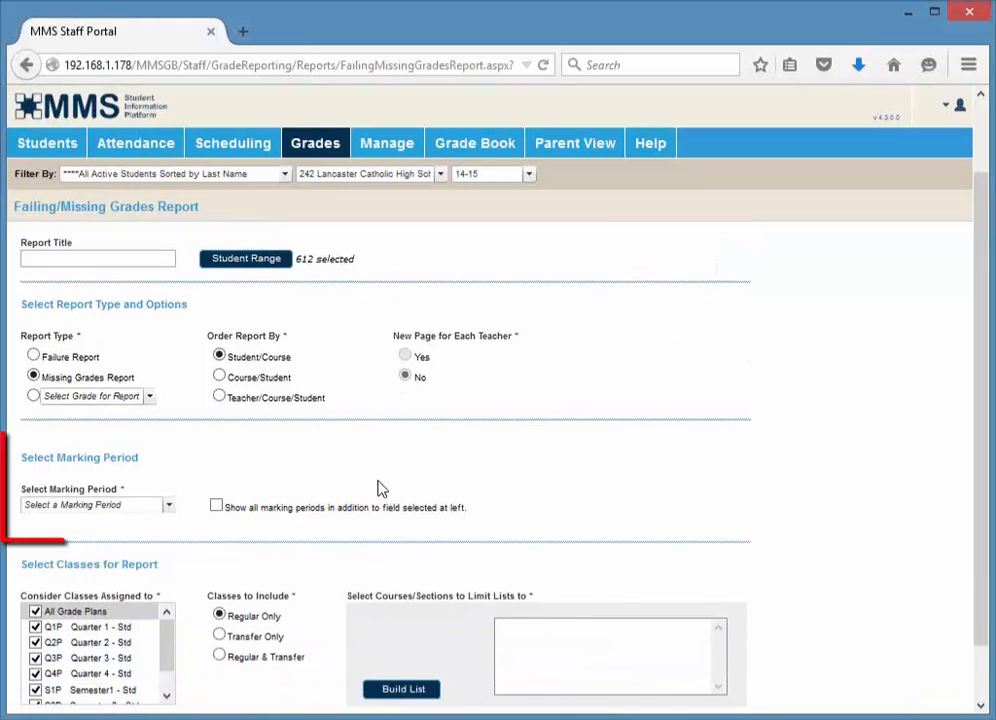
left_click(68, 506)
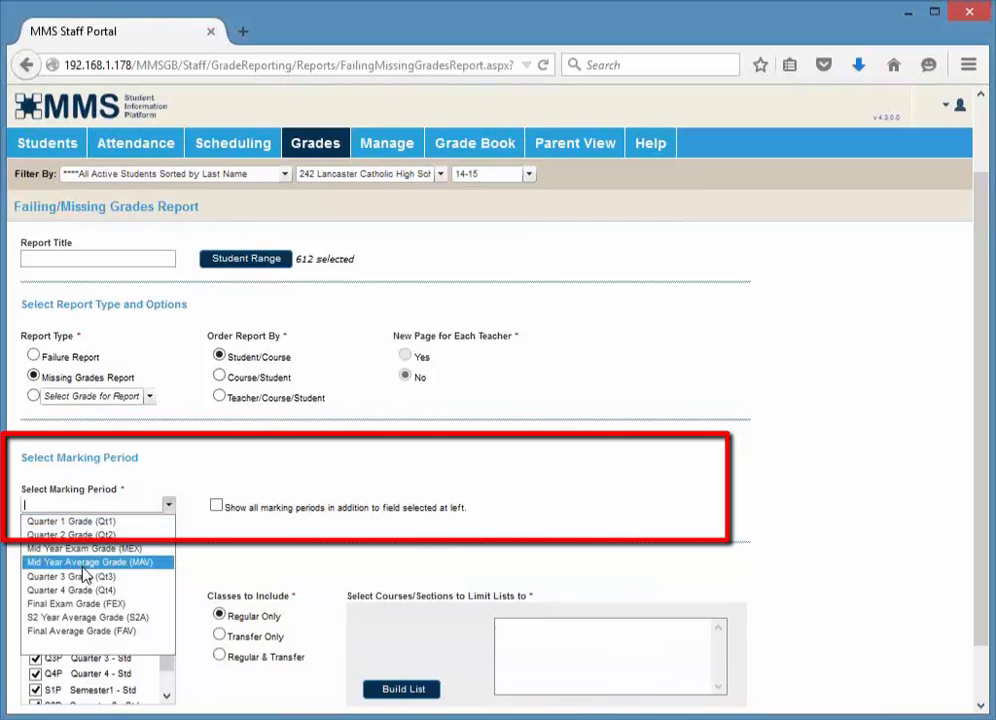
left_click(93, 592)
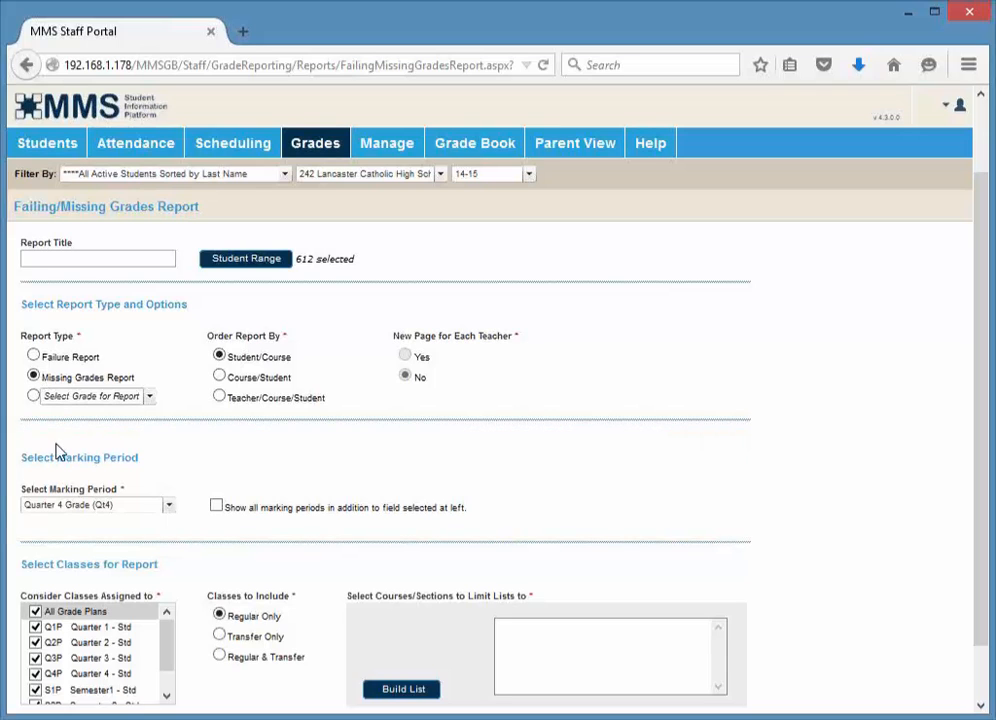
Restrict the considered grade plans by unchecking All Grade Plans, Q1P, Q2P, Q3P and S1P, then build the course/section list
scroll(219, 482, "down", 1)
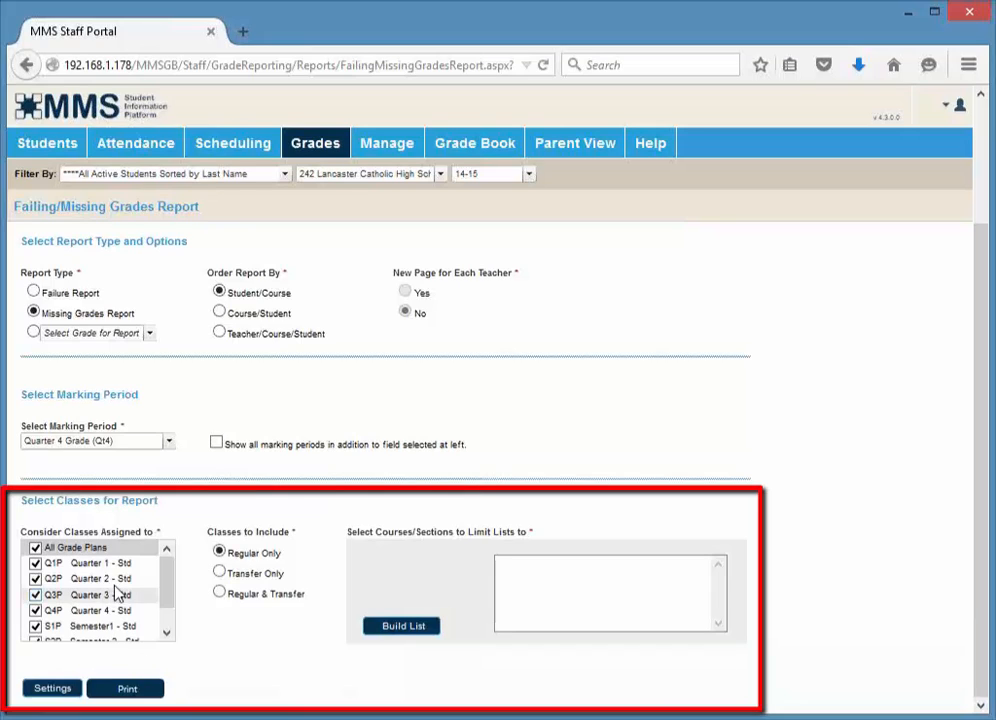
left_click(35, 563)
left_click(35, 578)
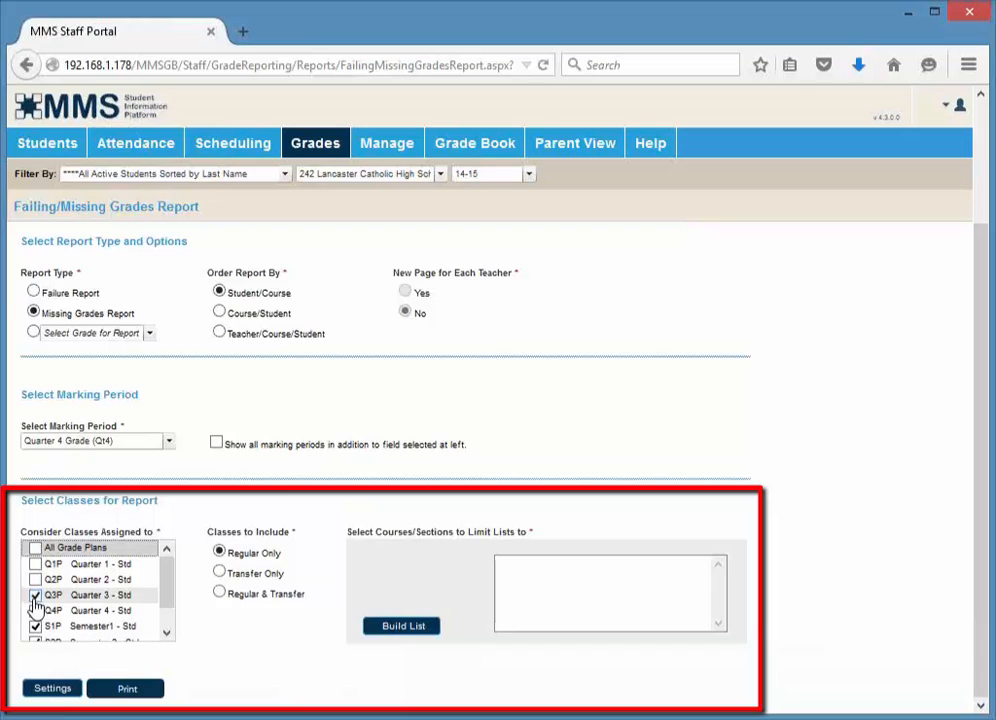
left_click(35, 595)
left_click(35, 626)
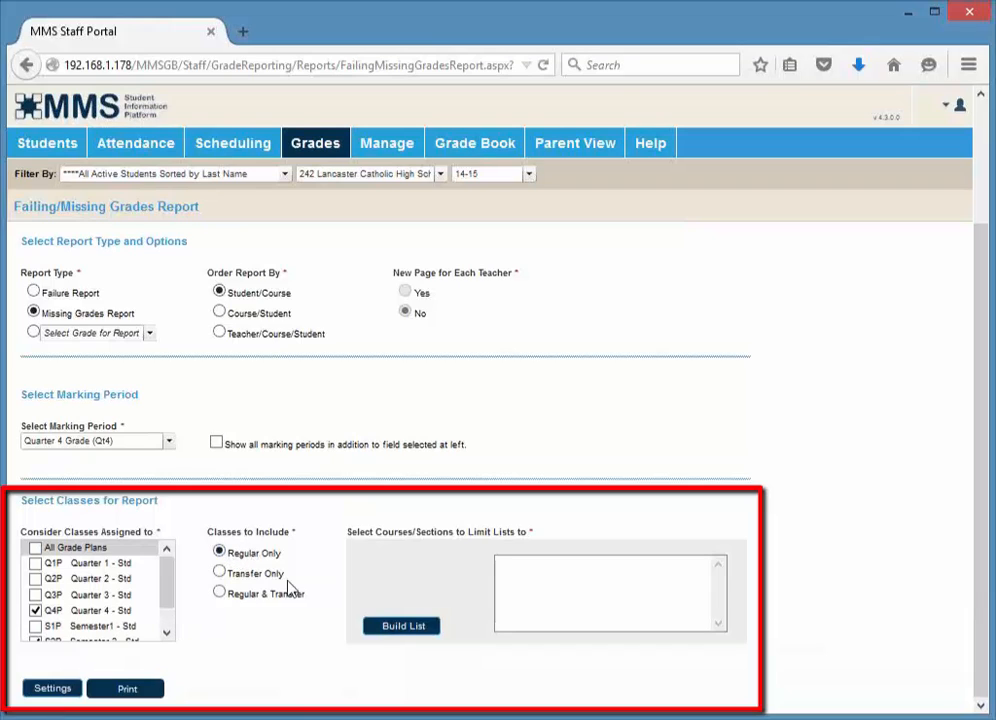
left_click(385, 628)
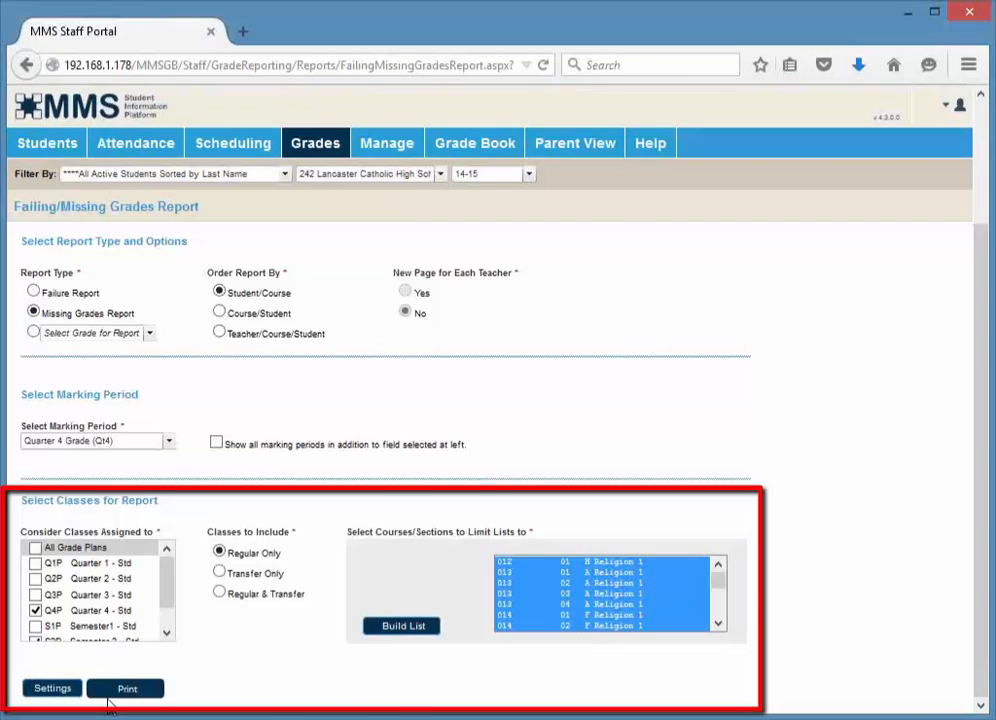
Choose I as the grade in the report type's grade-selection option
left_click(53, 334)
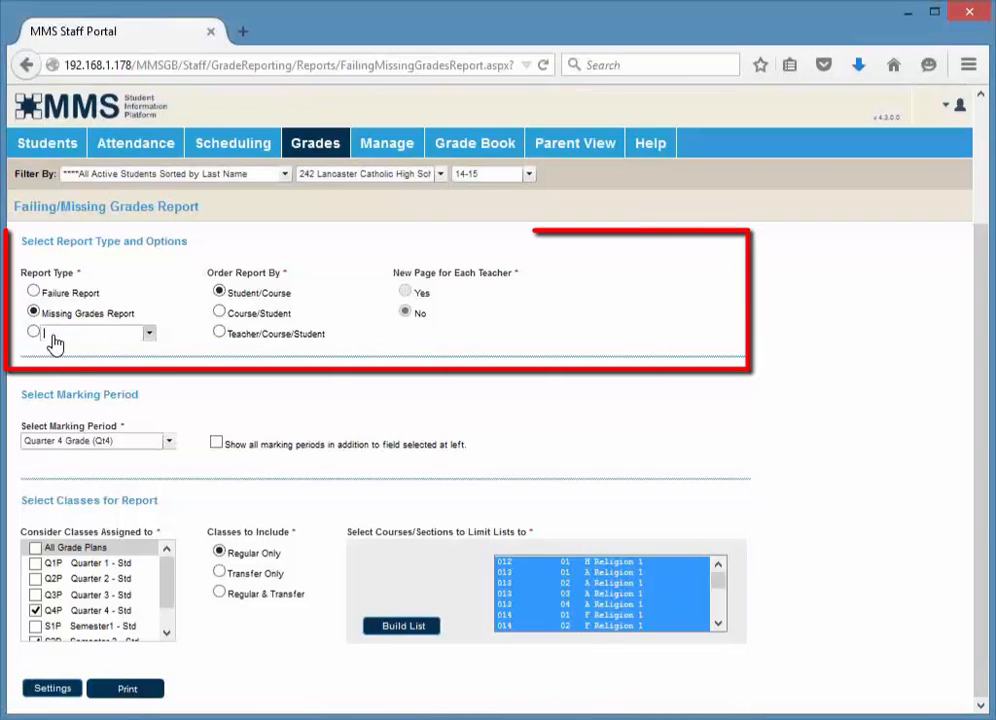
scroll(143, 433, "down", 3)
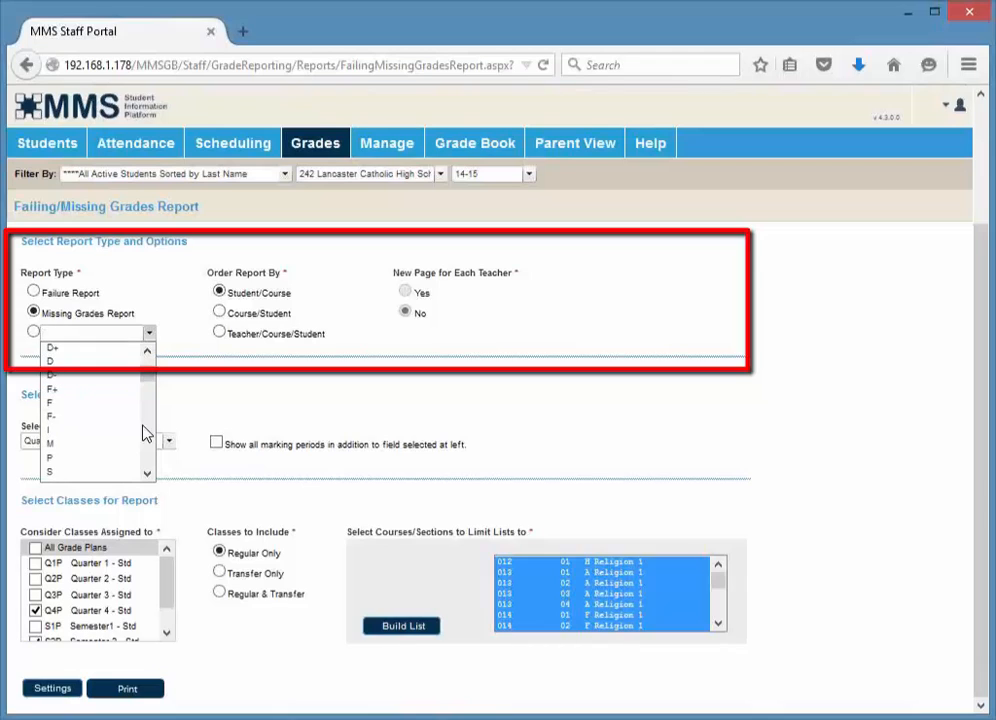
left_click(111, 432)
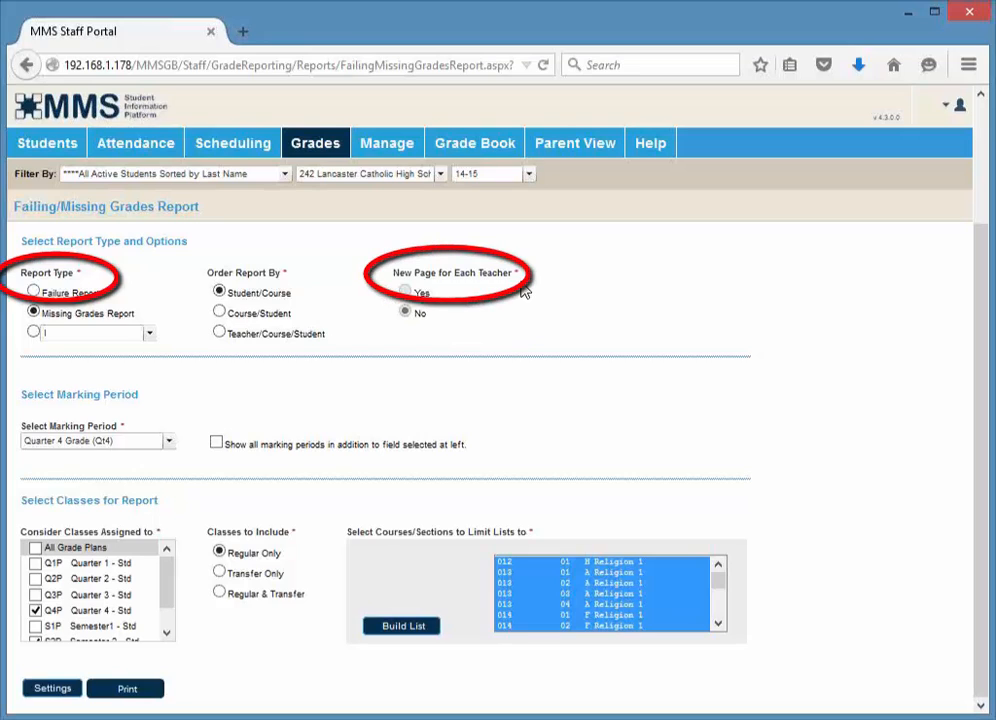
Open Honor Roll Lists and set its marking period to Quarter 4 Grade (Qt4)
mouse_move(322, 148)
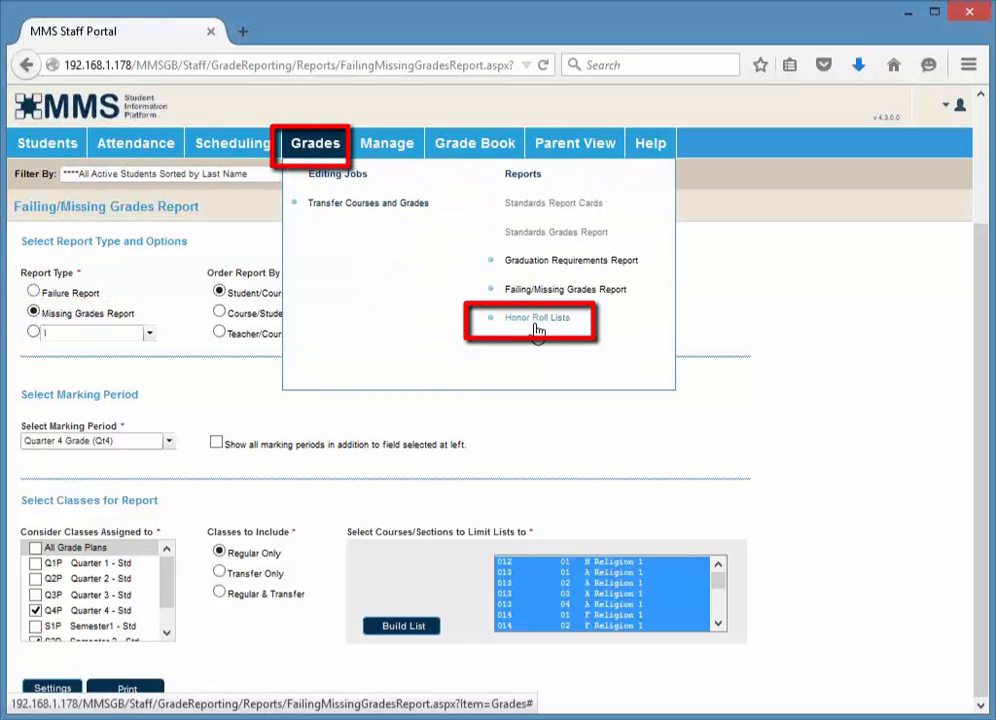
left_click(536, 327)
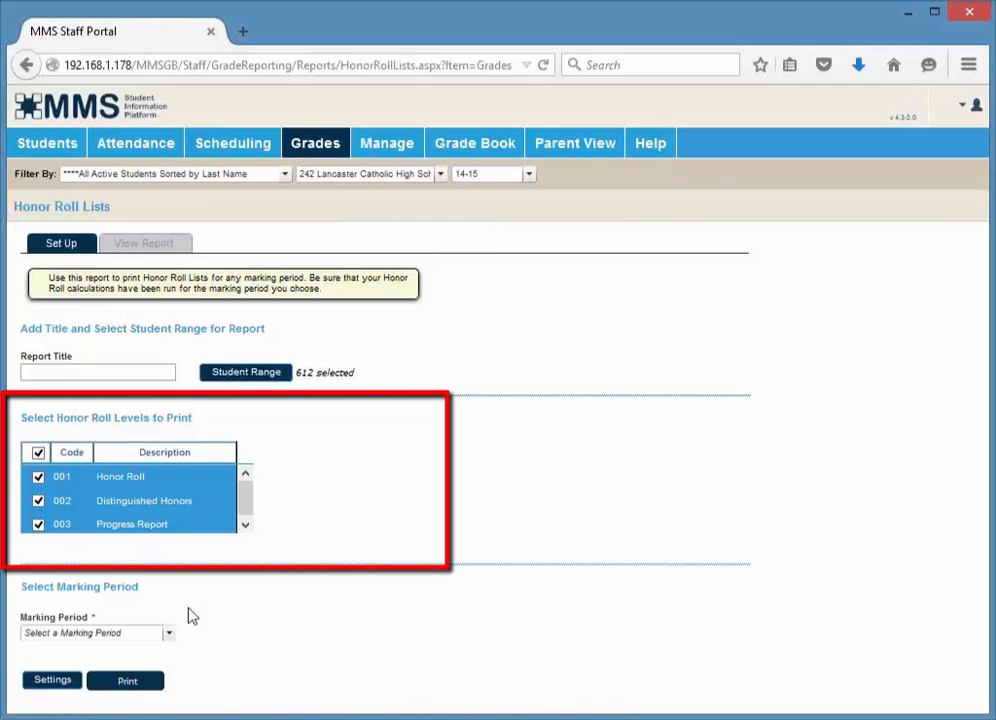
left_click(166, 634)
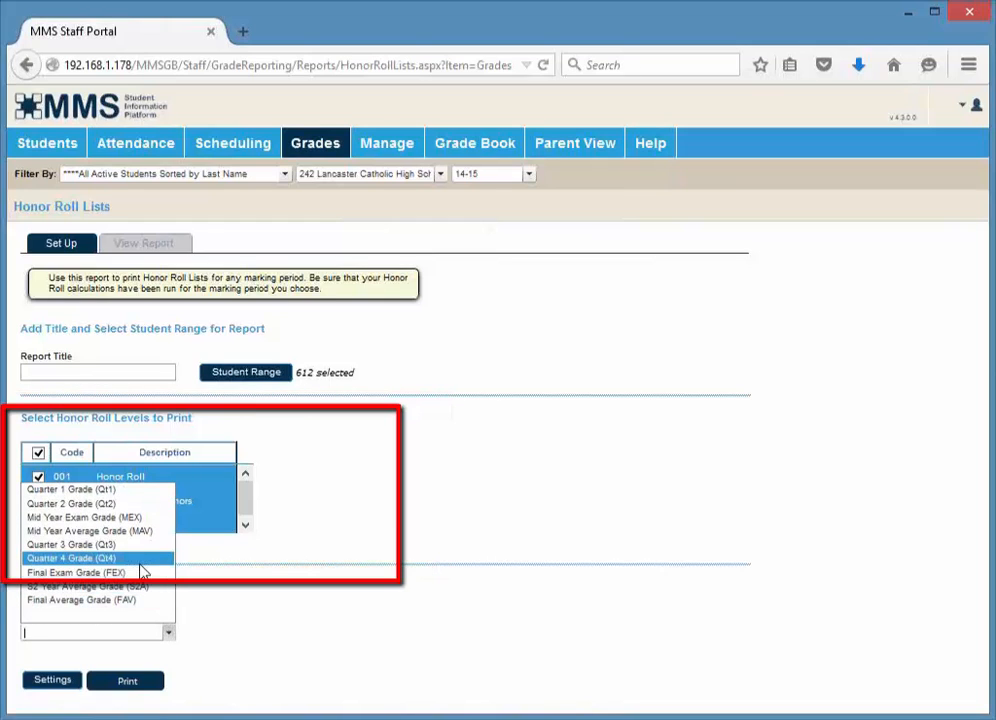
left_click(141, 562)
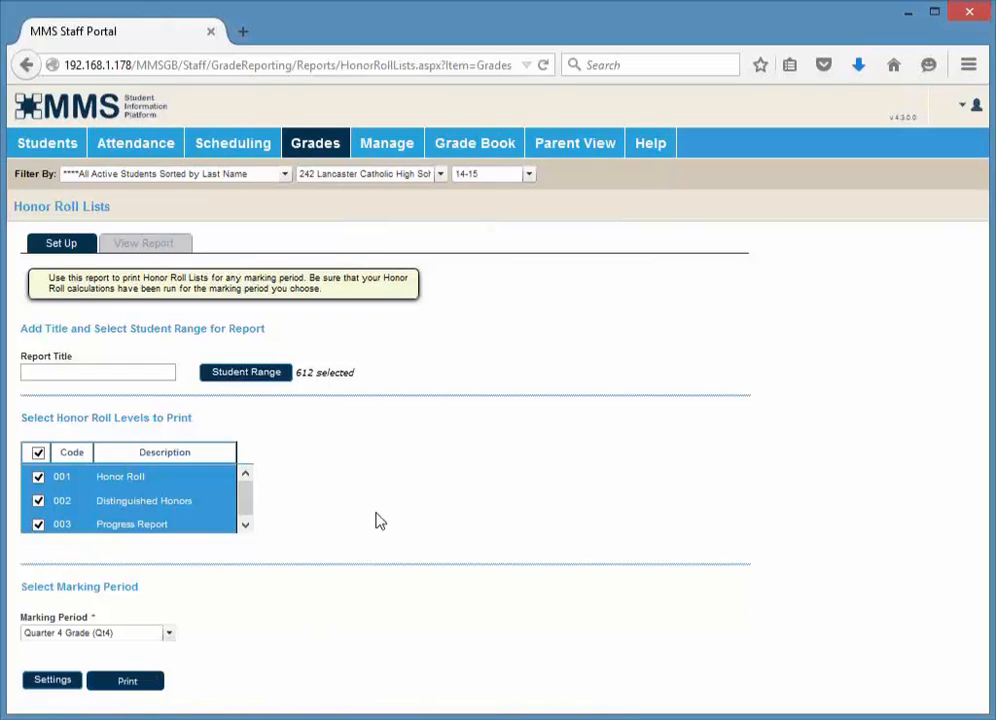
Open Transfer Courses and Grades and add Final Average (FAV) Grade and Final Average (FAV) Credit to the selected grade fields
mouse_move(316, 152)
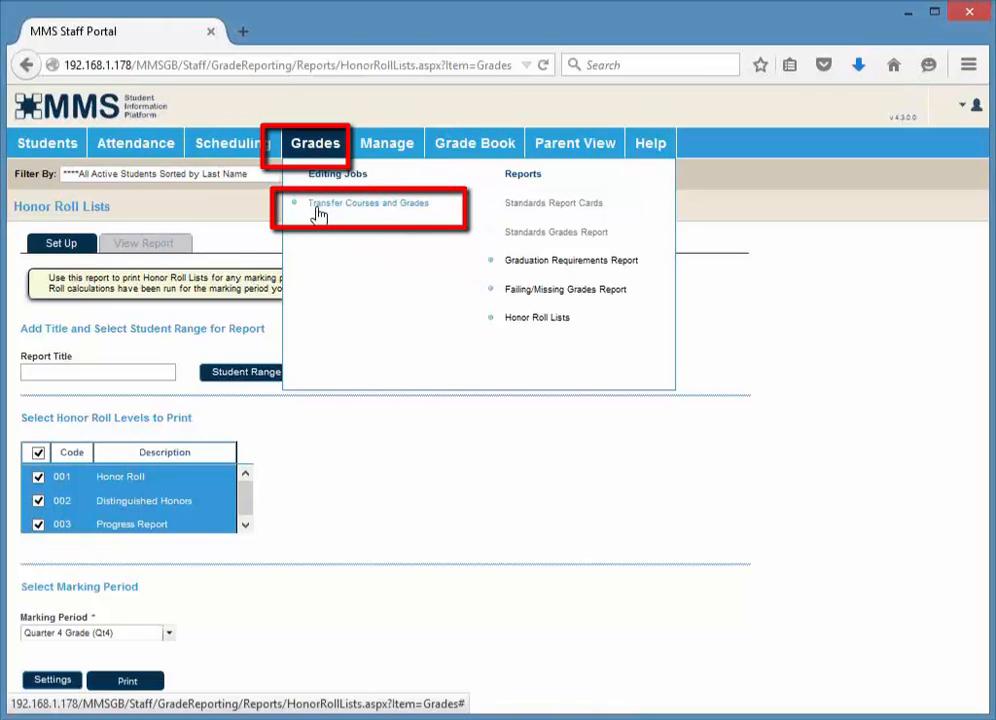
left_click(318, 207)
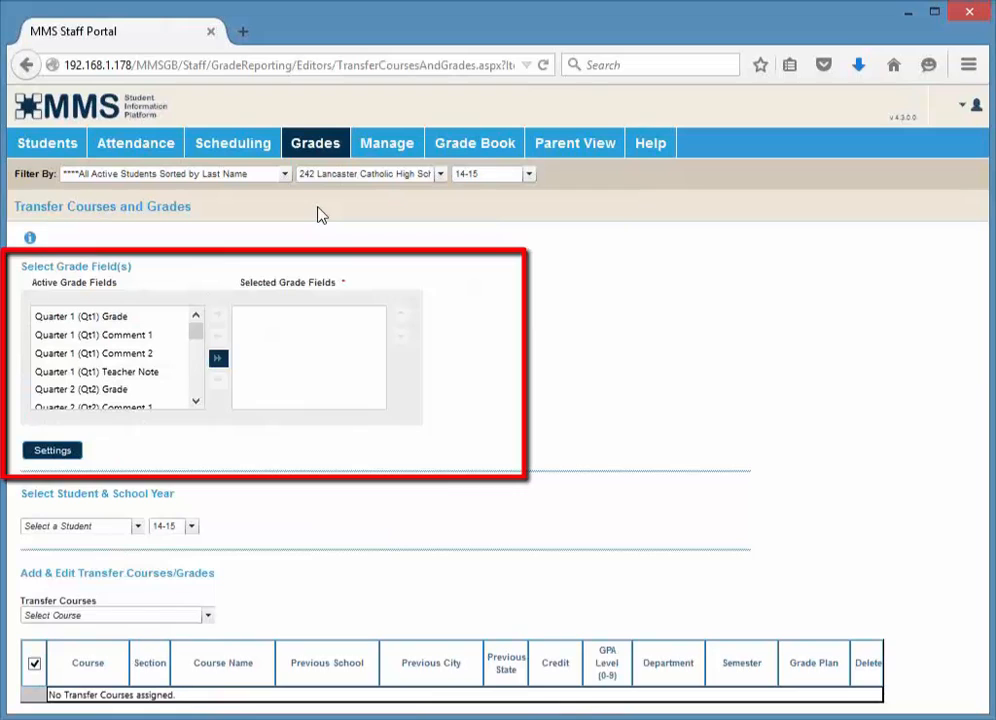
left_click_drag(199, 341, 198, 393)
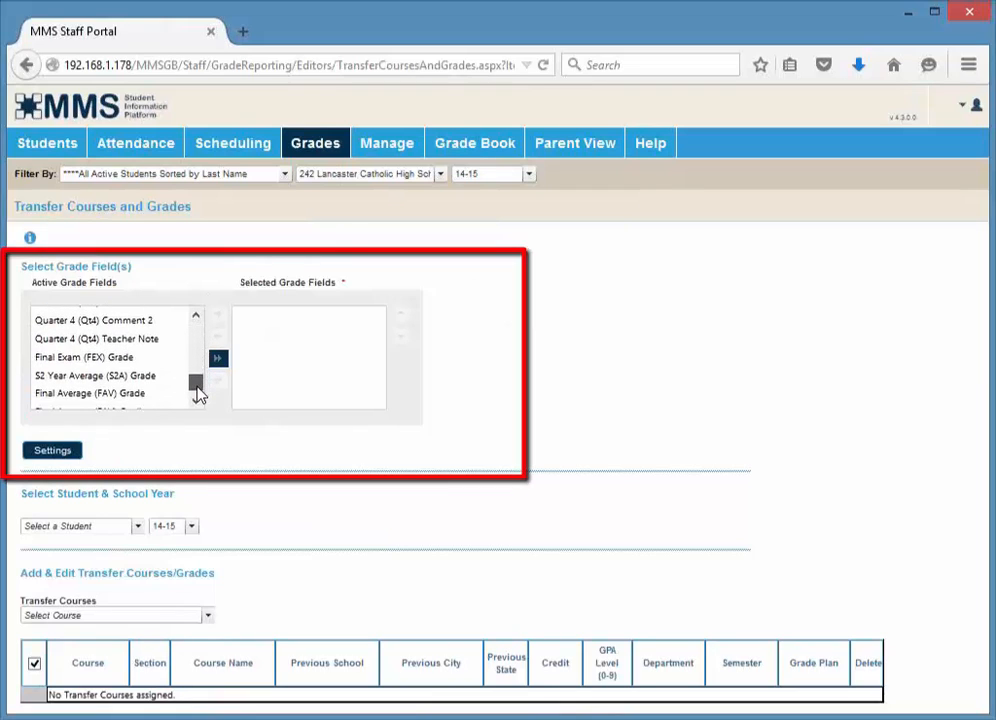
left_click(151, 395)
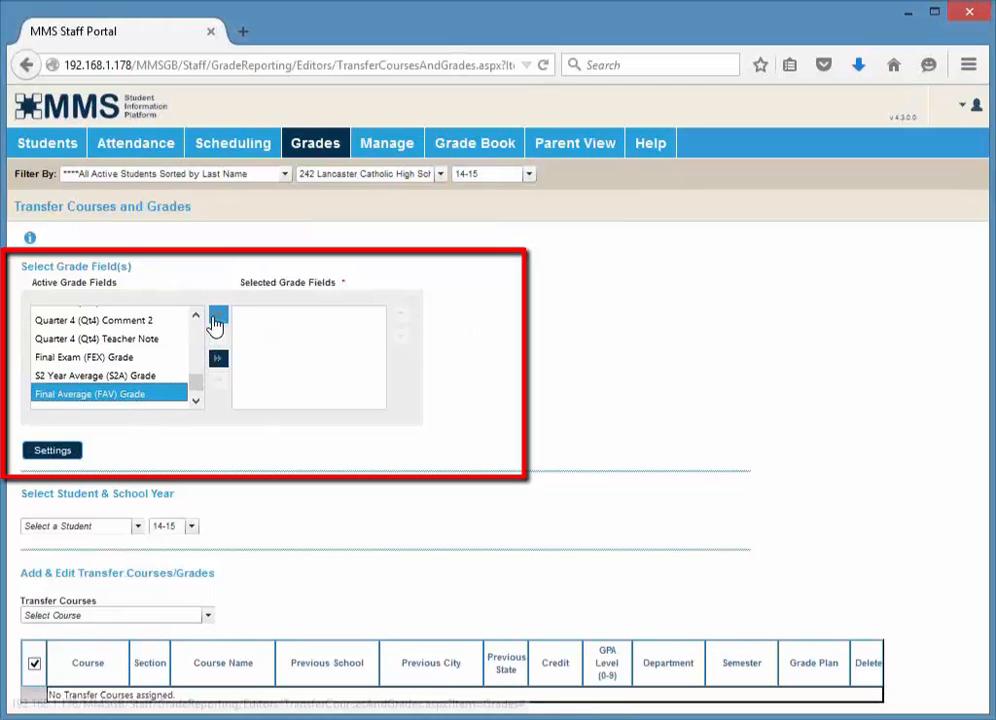
left_click(217, 318)
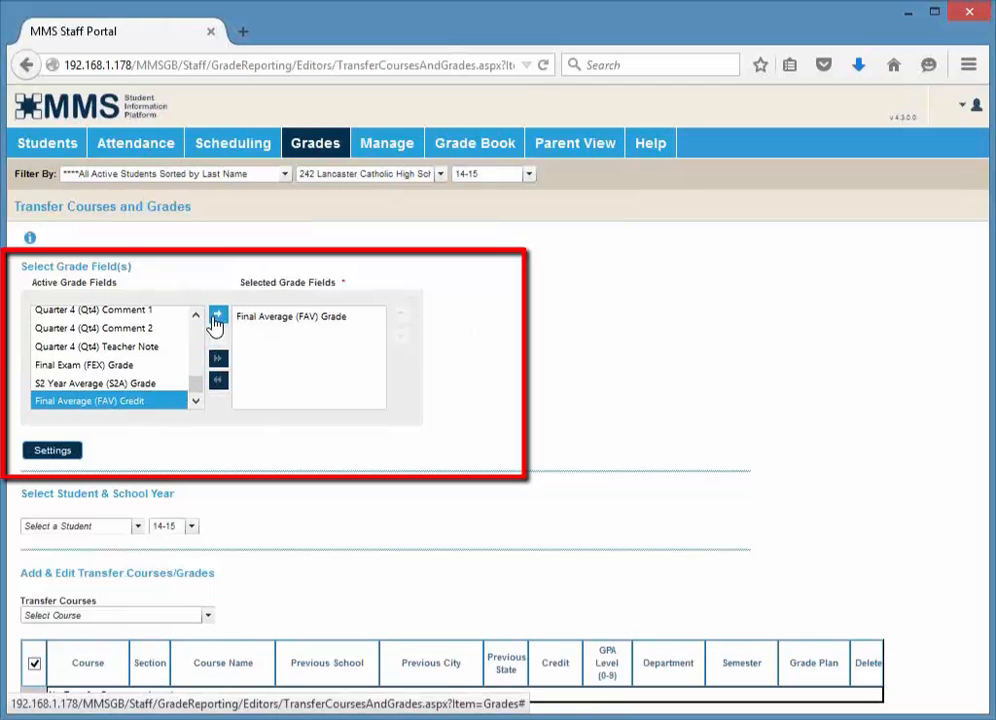
left_click(217, 318)
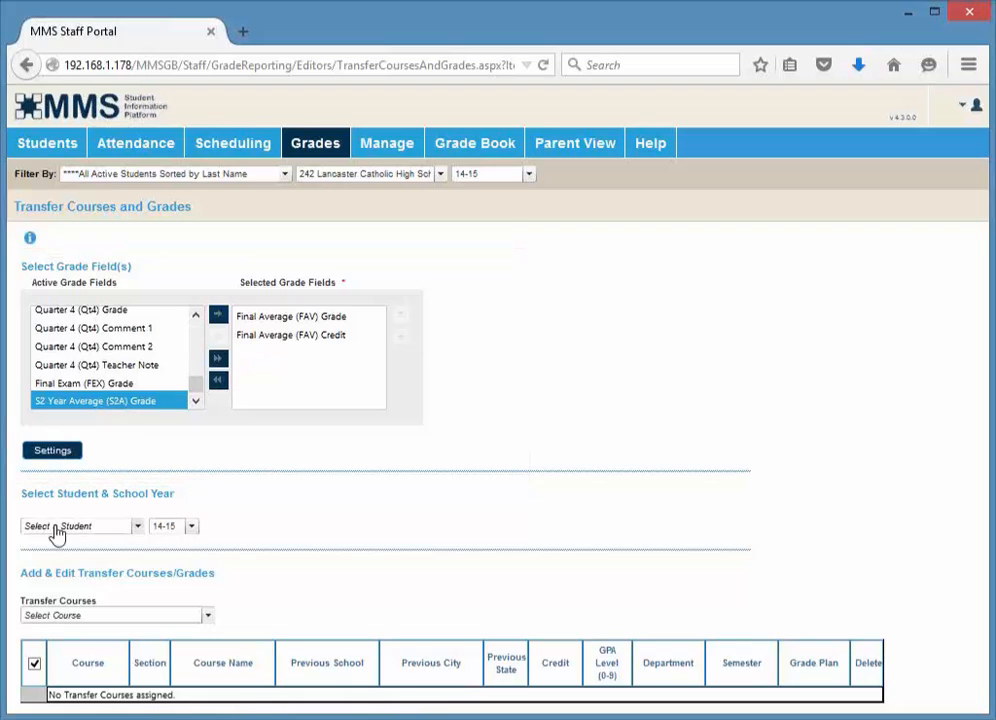
Select a student for the transfer record from the student list
left_click(137, 527)
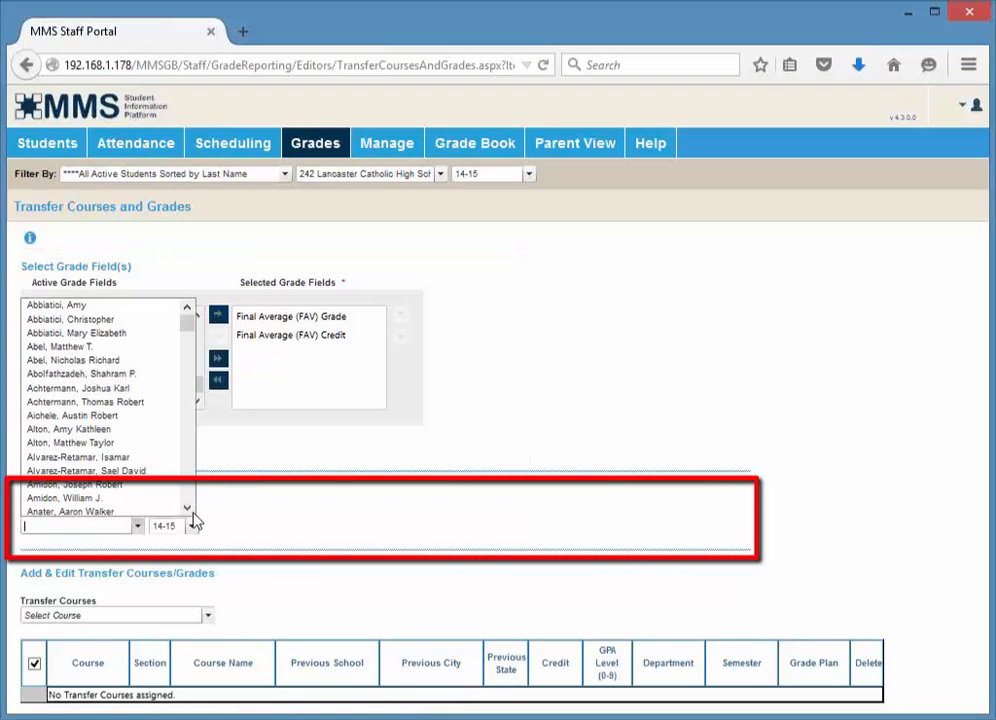
left_click(243, 505)
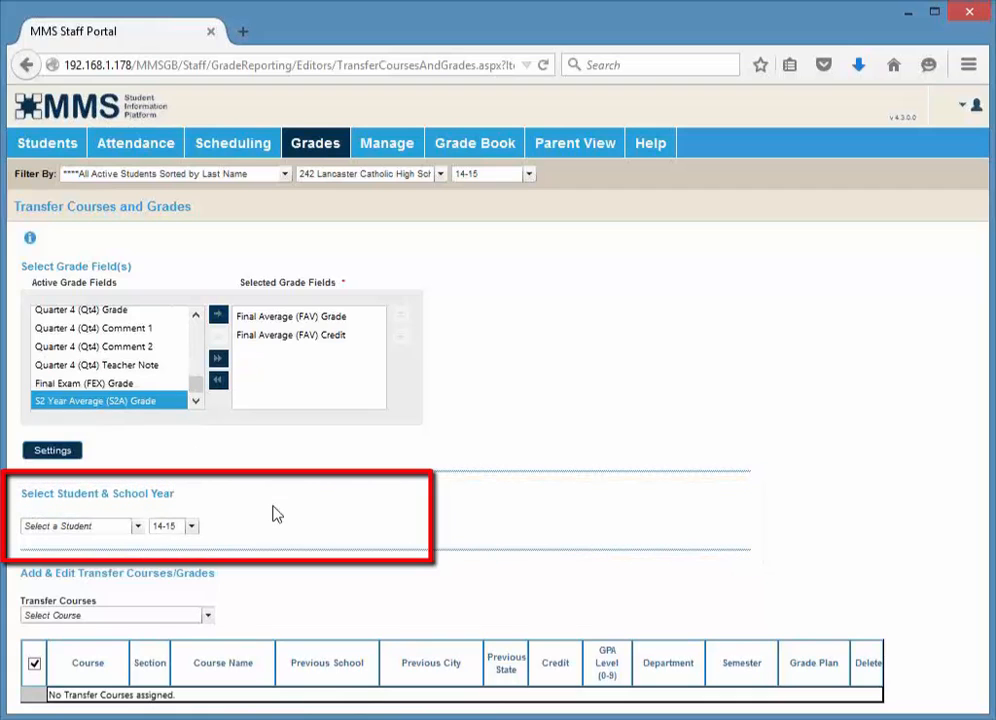
left_click(135, 529)
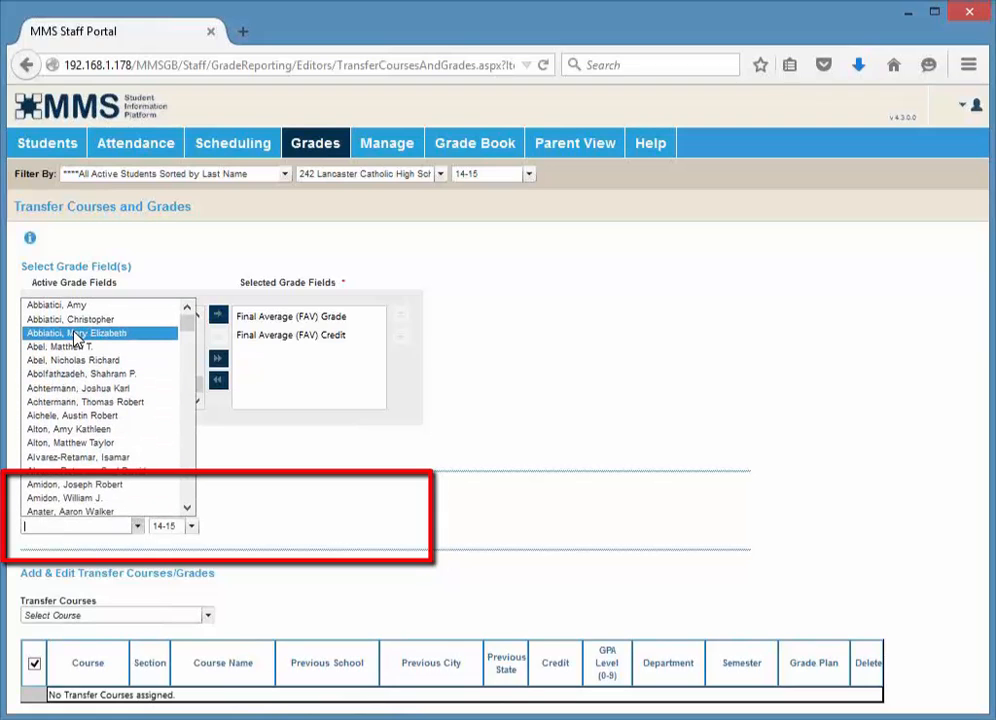
left_click(75, 338)
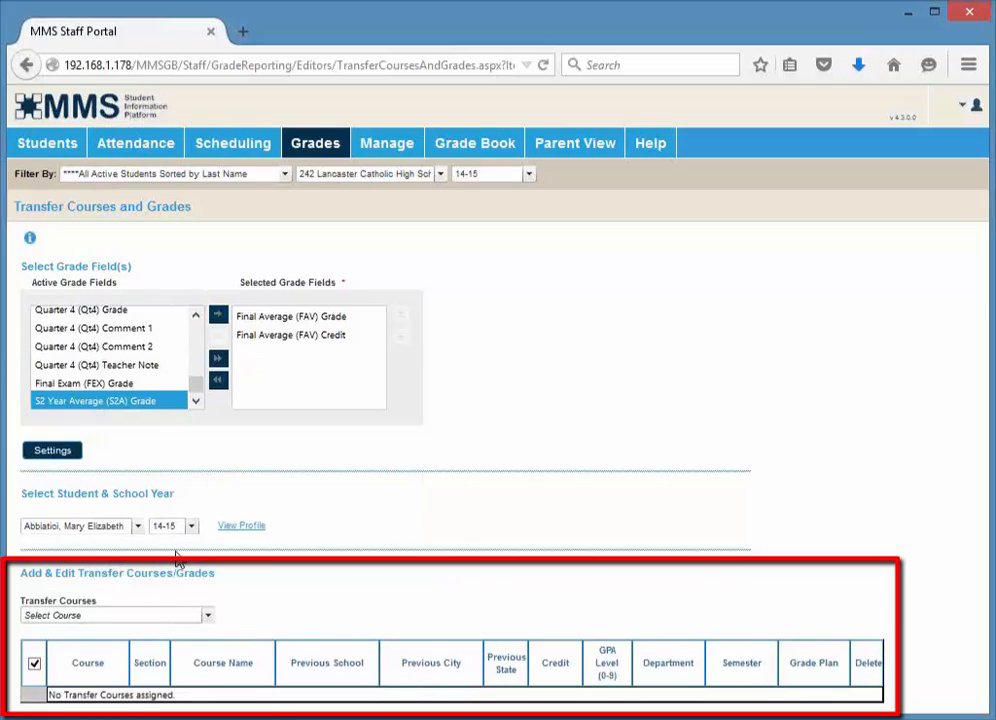
Add transfer course 322T-01 (T) Geometry and set its department to 03 - Mathematics
left_click(212, 618)
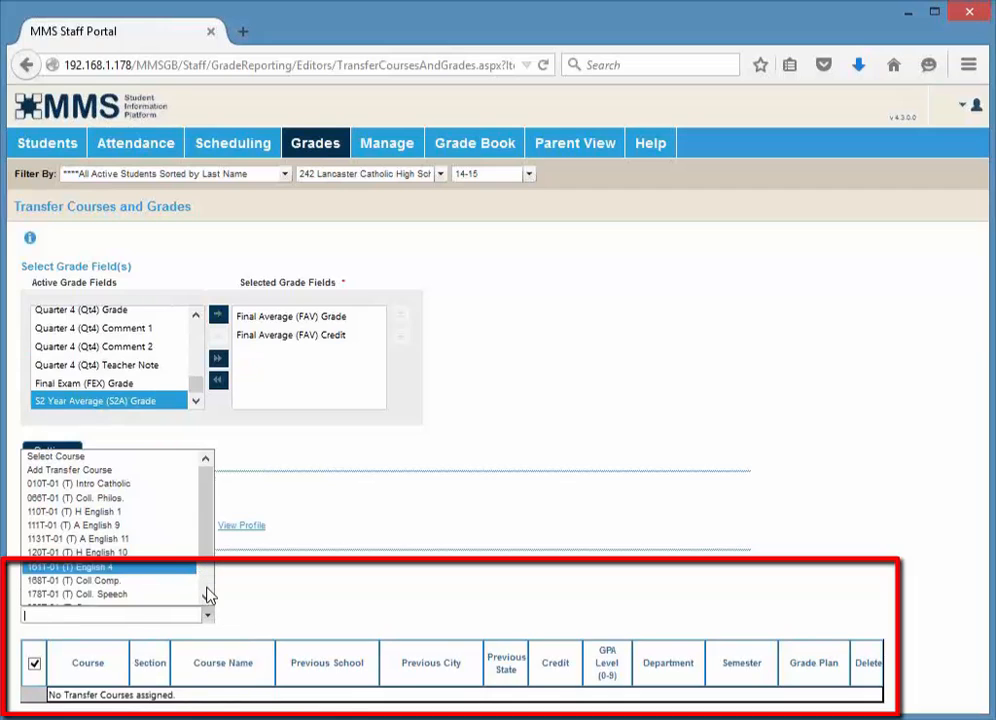
scroll(208, 595, "down", 1)
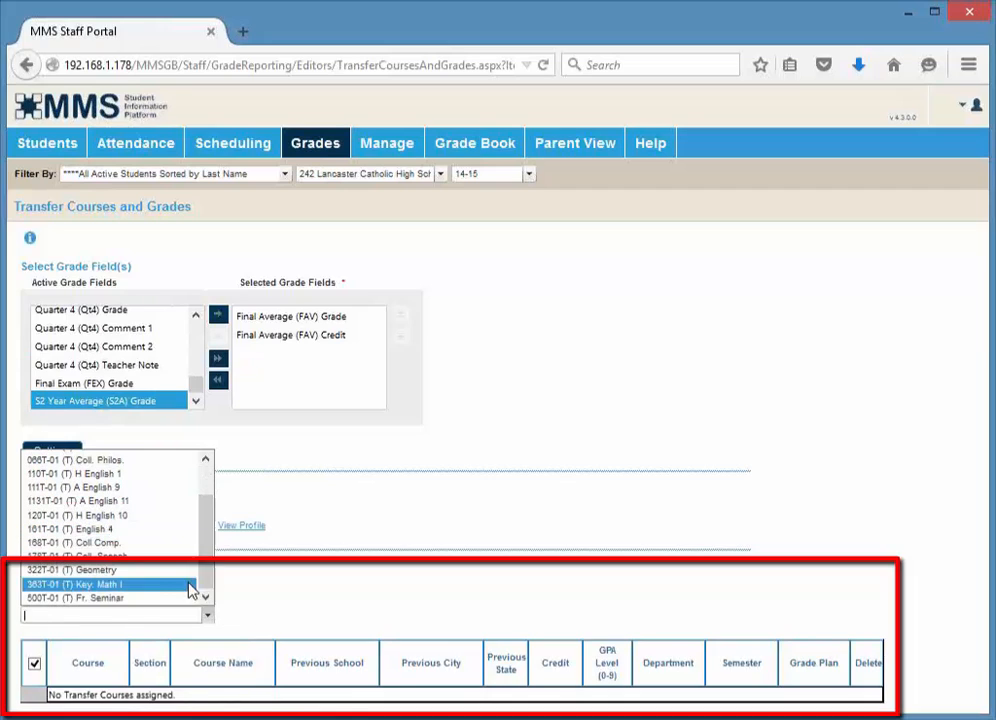
left_click(146, 581)
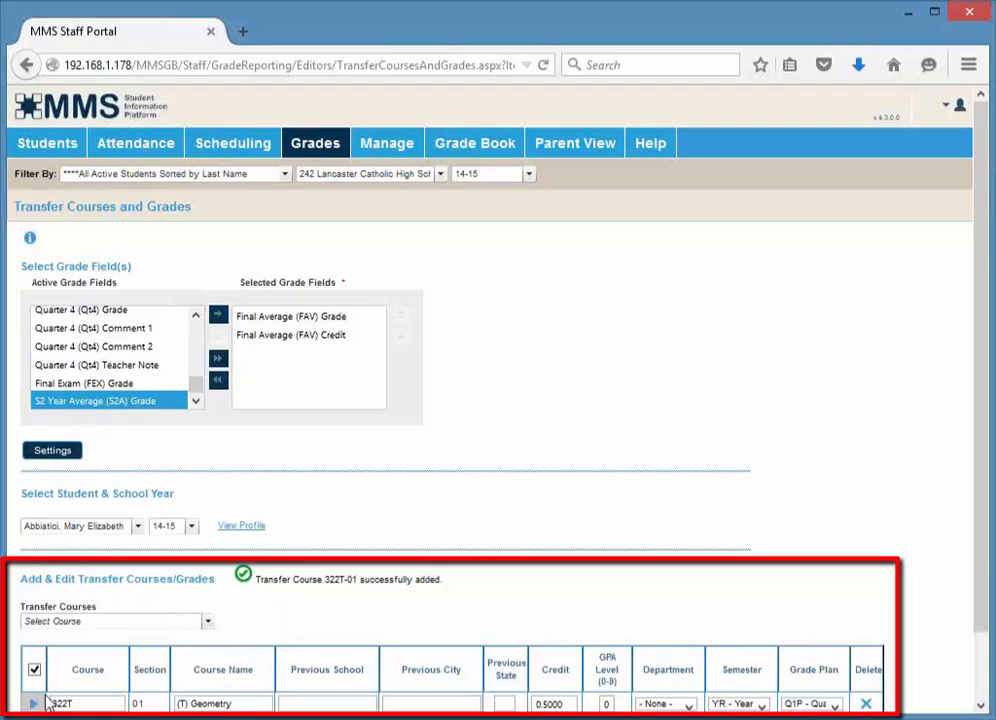
scroll(576, 680, "down", 2)
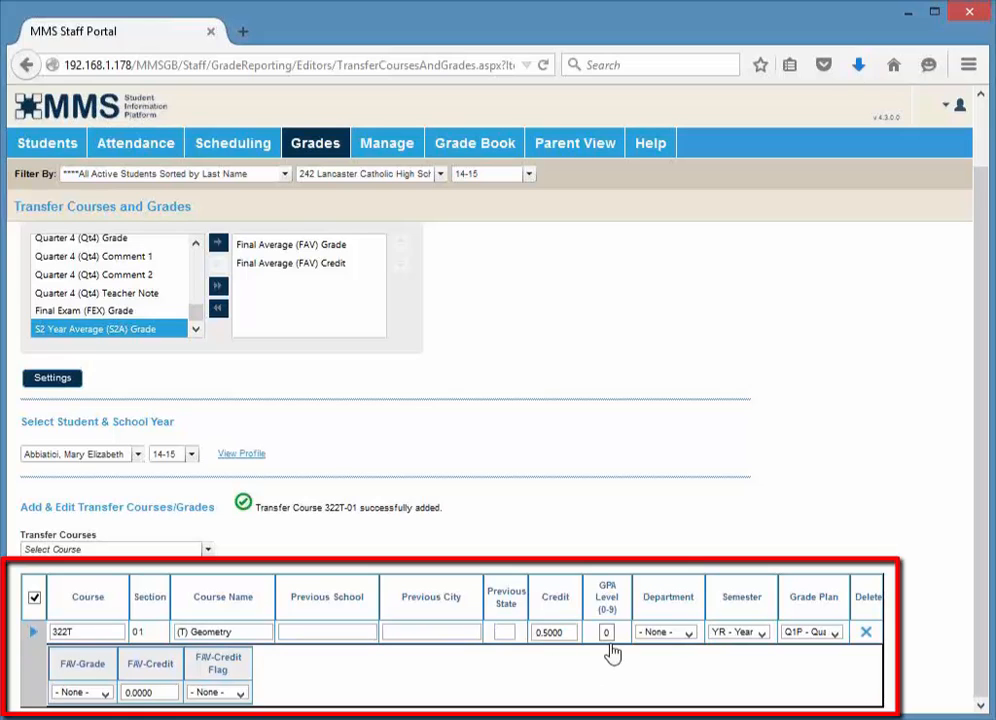
left_click(686, 640)
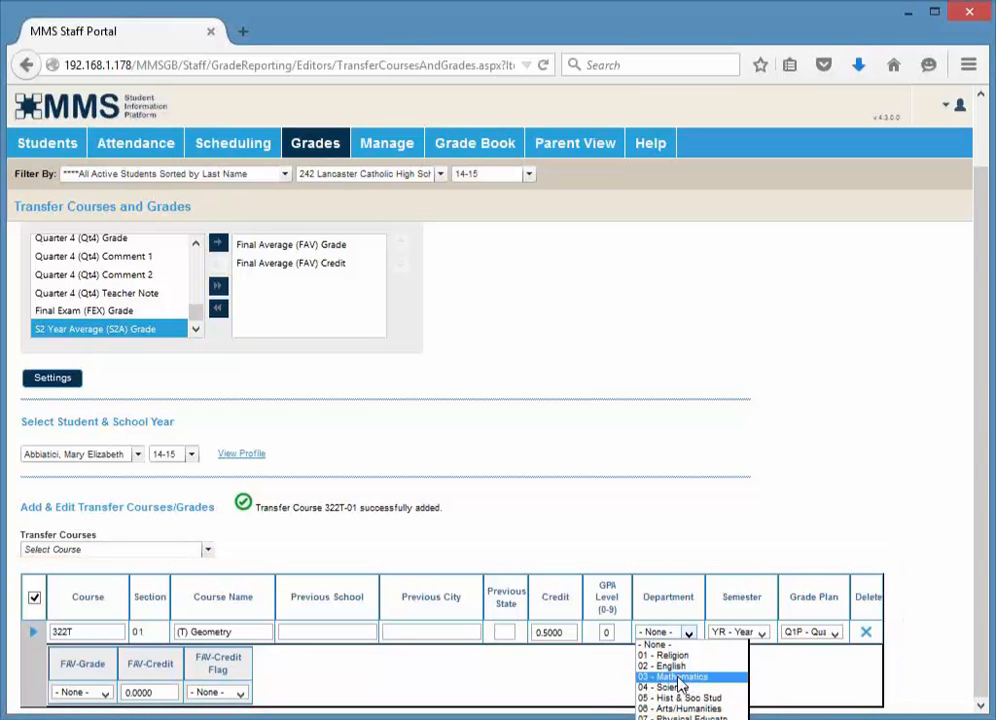
left_click(678, 678)
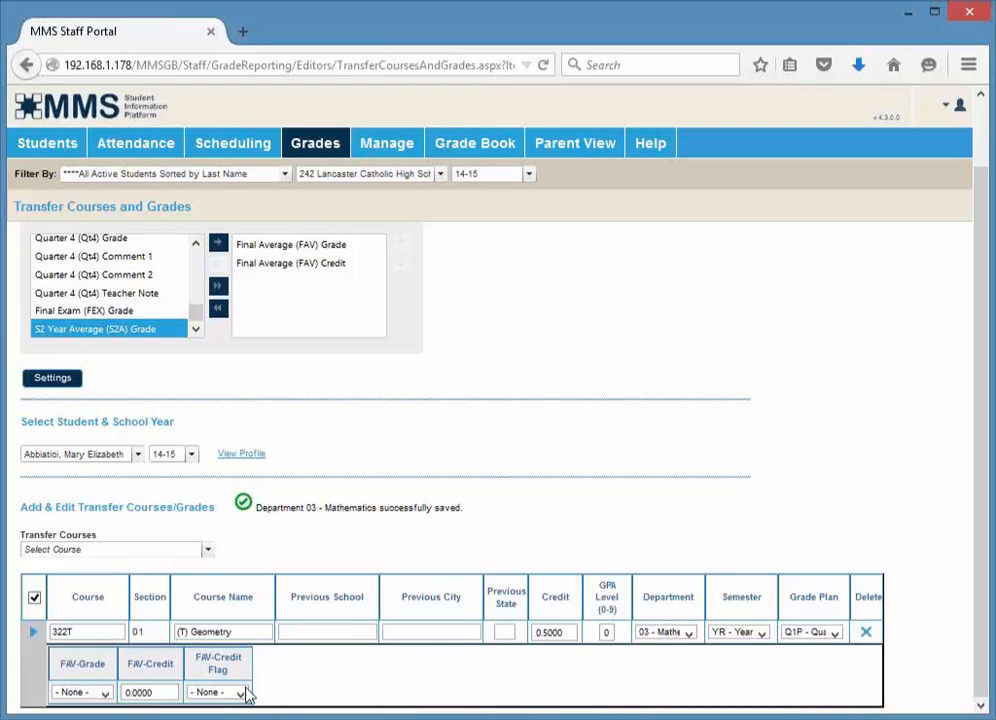
Set the course's FAV-Grade to B and its FAV-Credit to .5
left_click(104, 693)
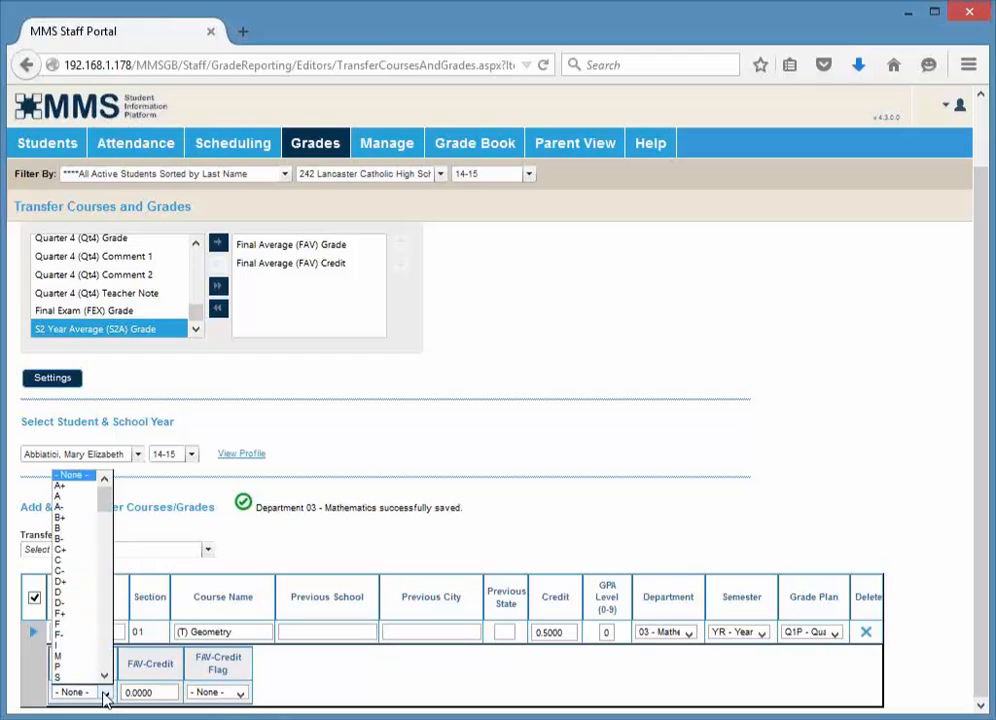
left_click(62, 537)
left_click(136, 693)
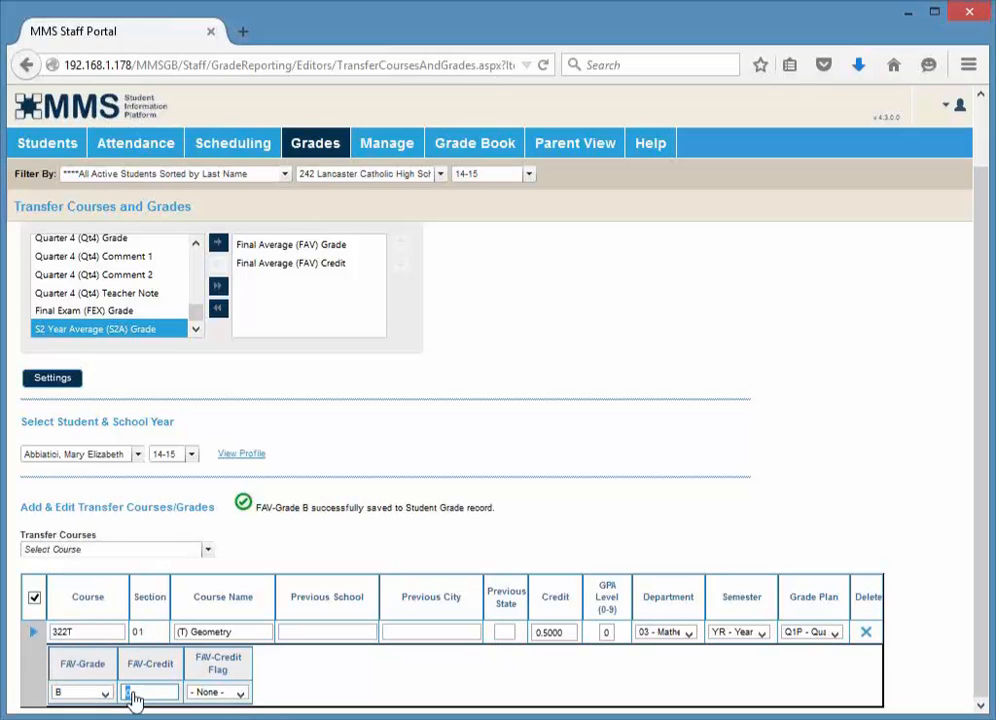
type("5")
key("Tab")
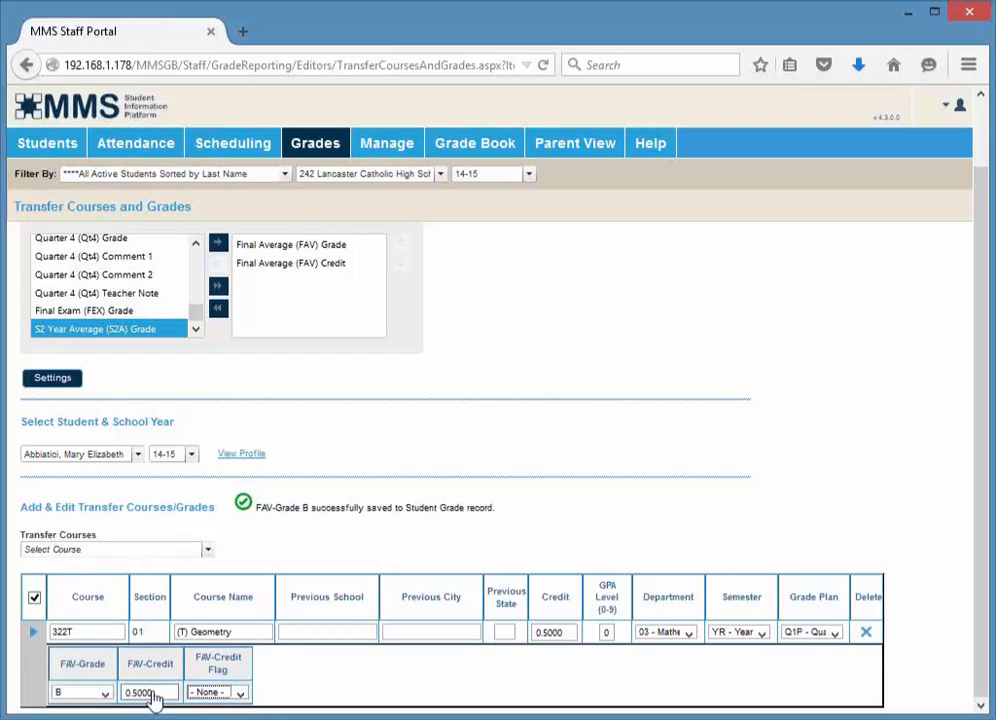
Change the FAV-Credit to 1.0 and set the FAV-Credit Flag to M - Manual
left_click(242, 693)
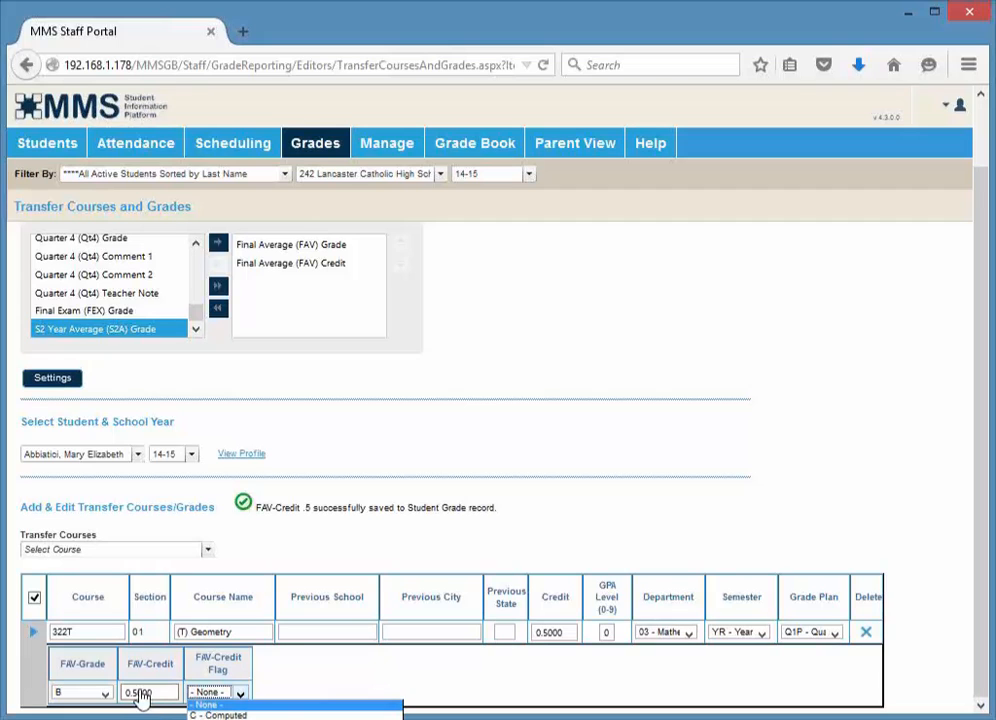
type("1.0")
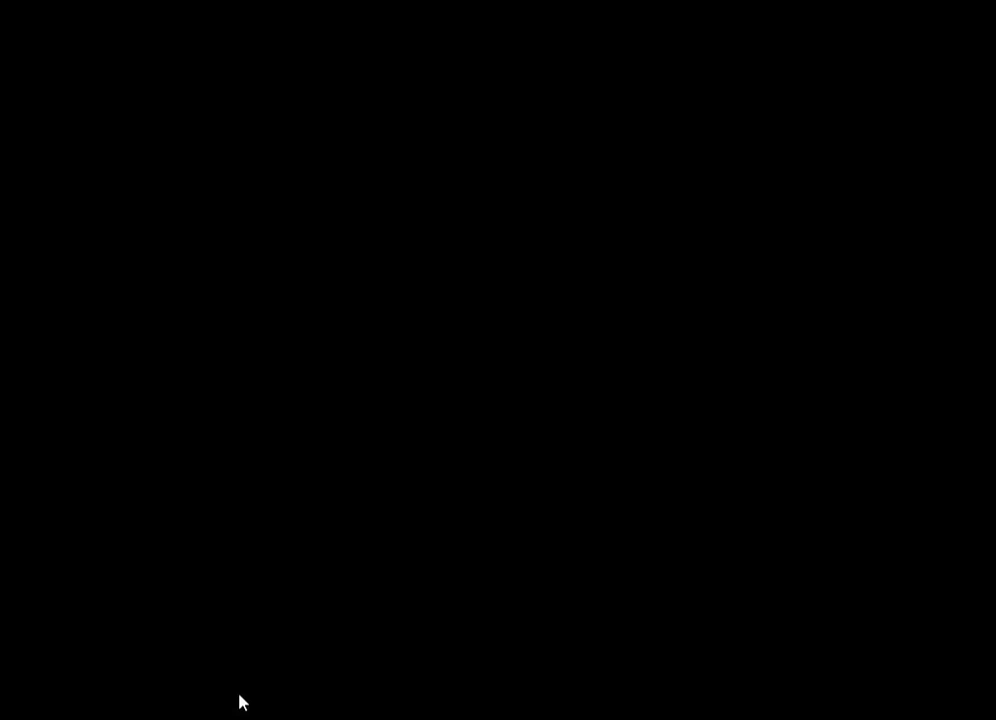
left_click(240, 694)
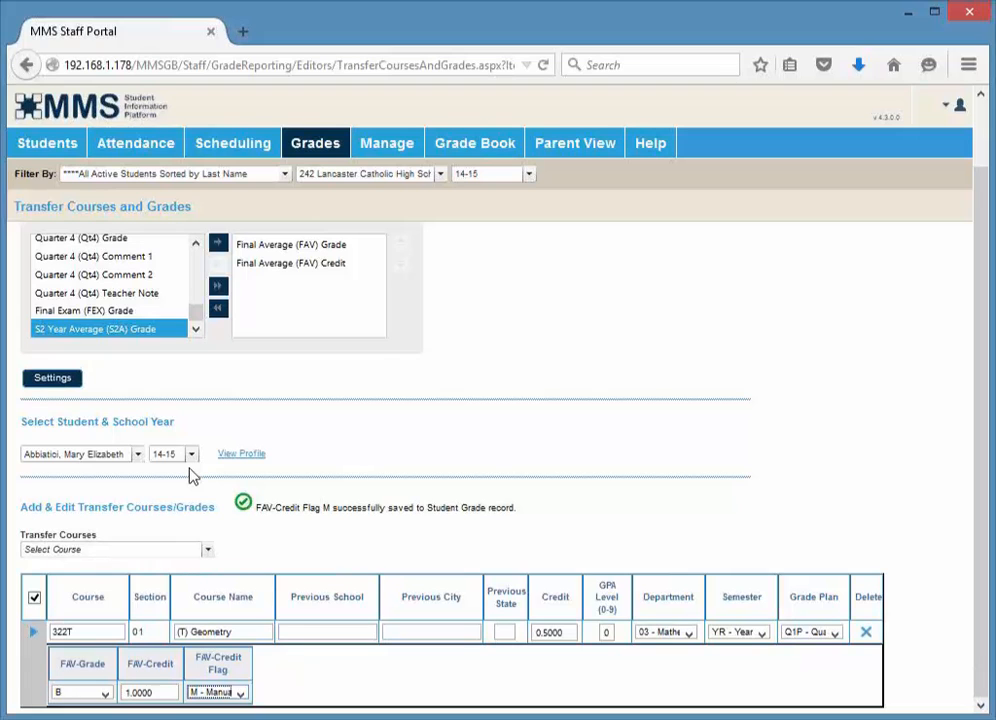
Open Build Data Source Files and browse the template types and available data fields
left_click(387, 150)
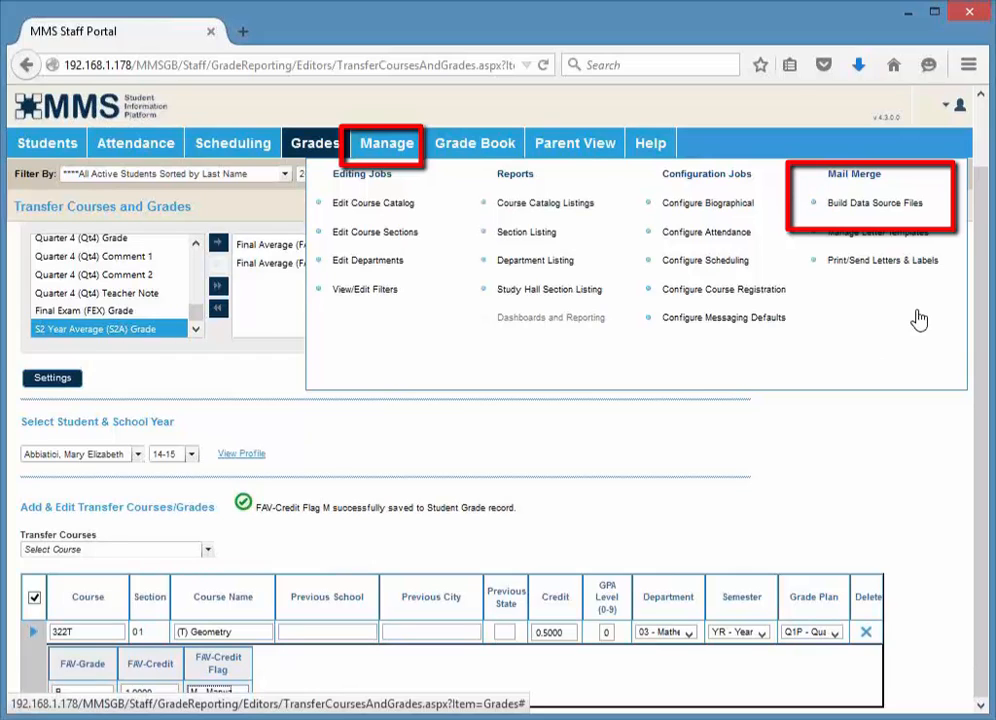
left_click(912, 214)
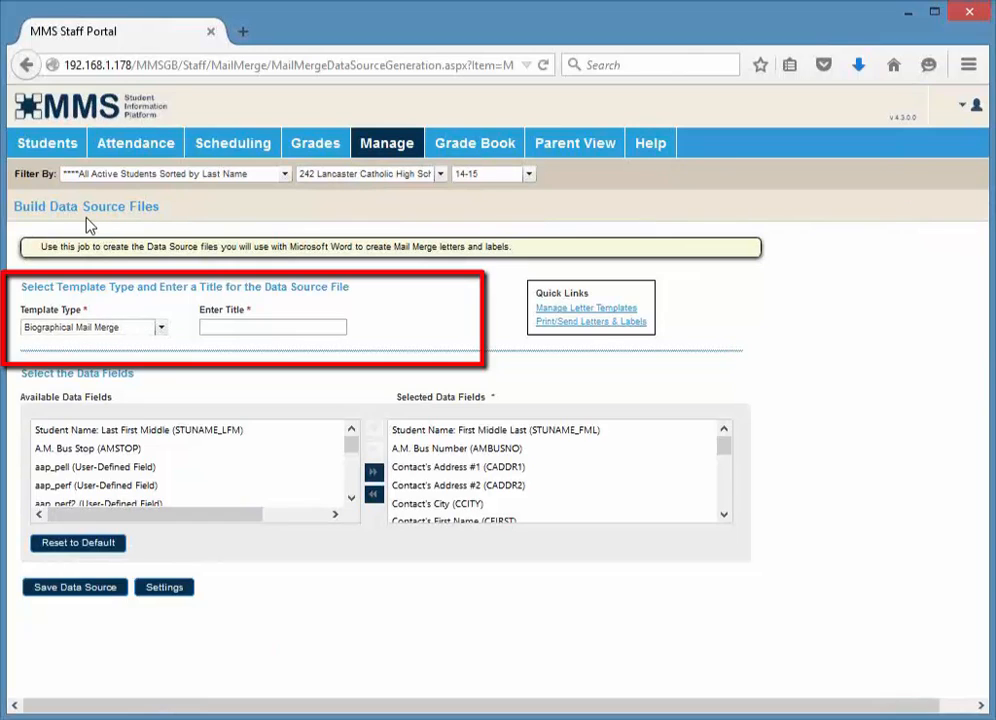
left_click(69, 330)
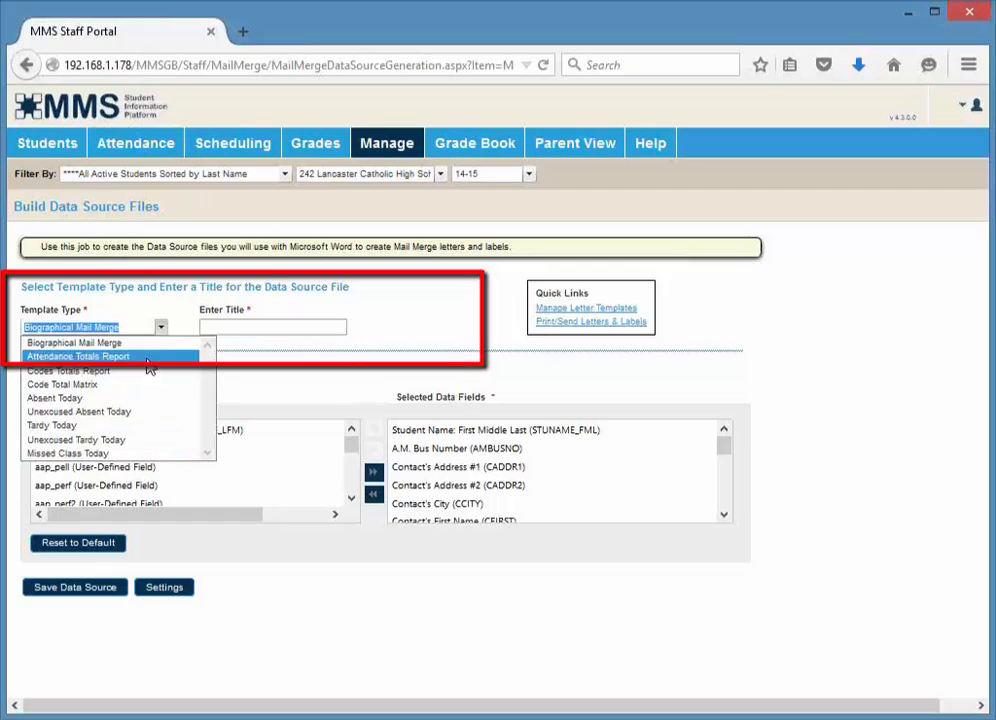
left_click(261, 333)
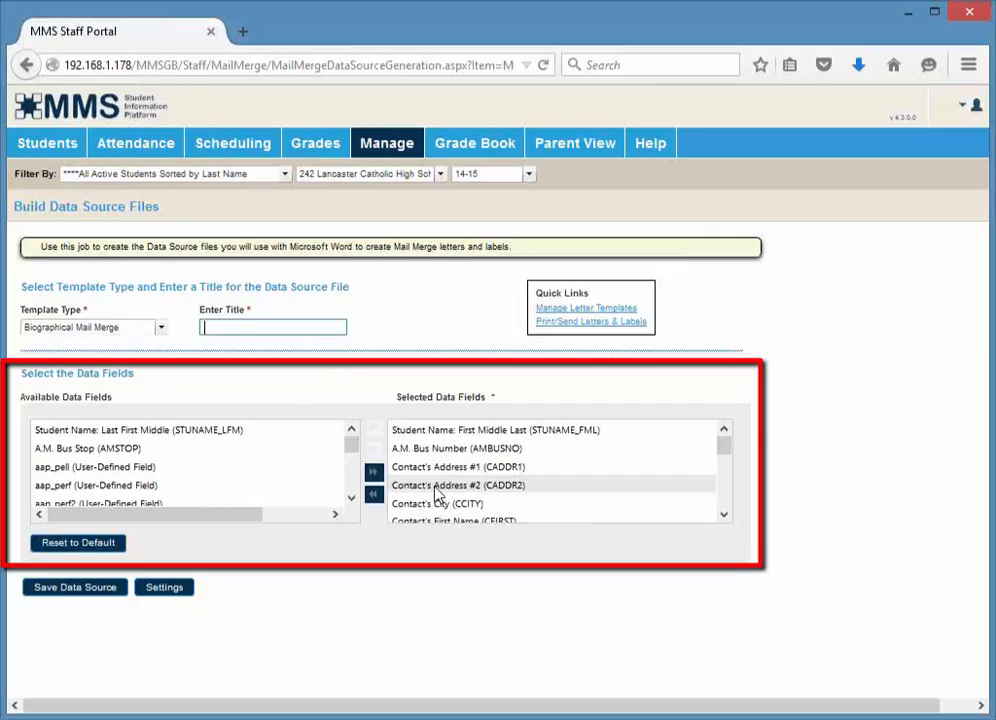
mouse_move(349, 445)
left_mouse_down()
mouse_move(354, 478)
mouse_move(351, 453)
left_mouse_up()
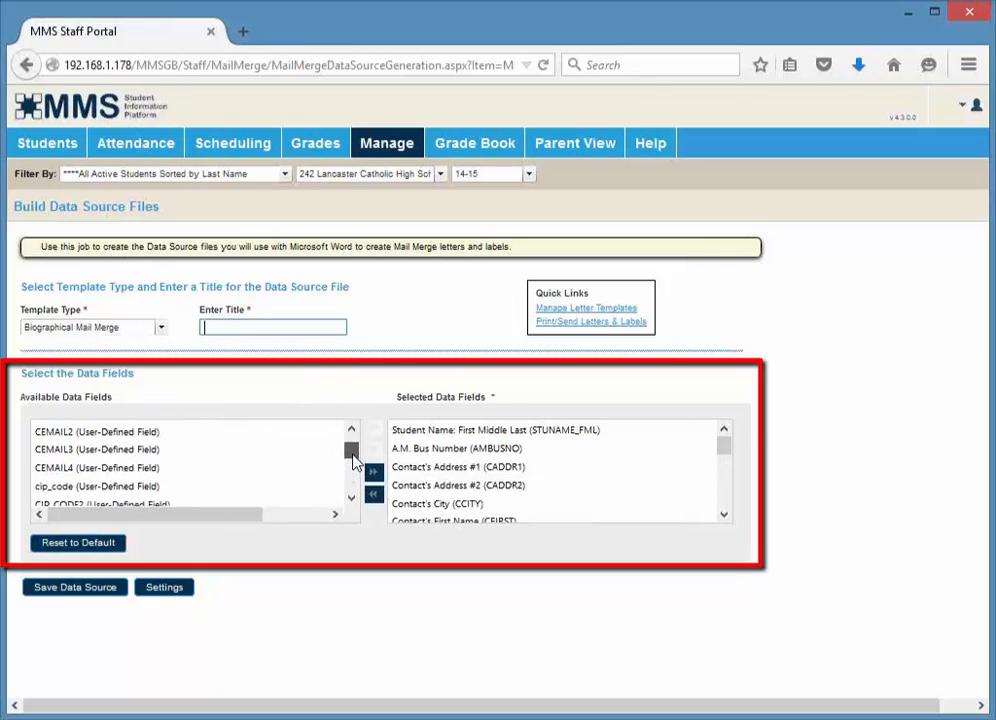
left_click(354, 488)
scroll(354, 488, "down", 4)
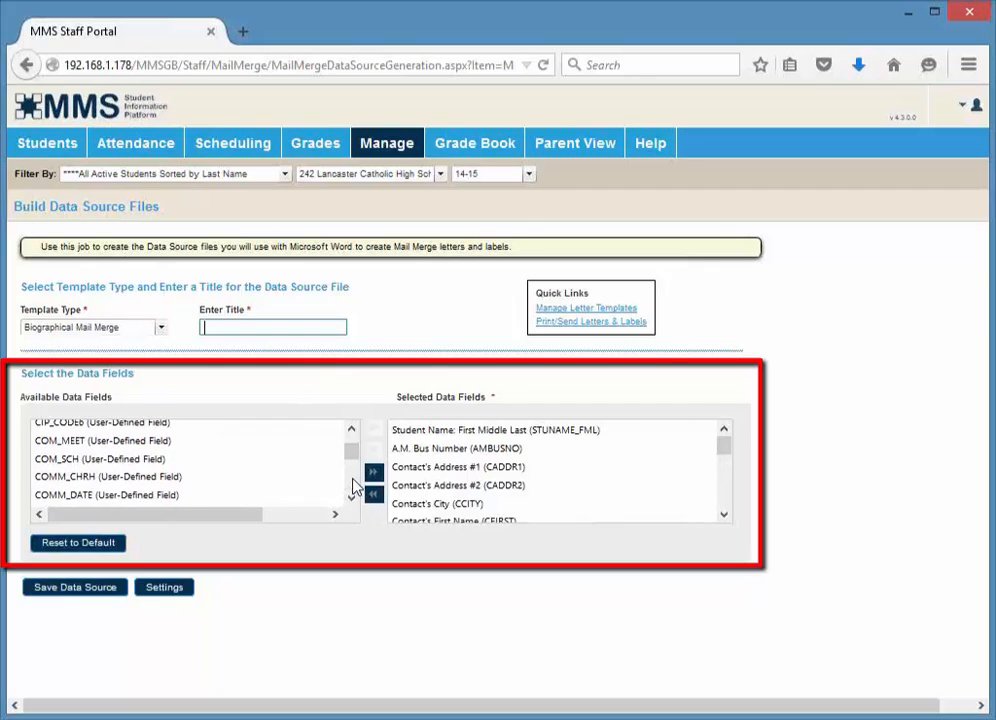
Add Contact's Email Address (CEMAIL) to the selected data fields
scroll(354, 488, "down", 2)
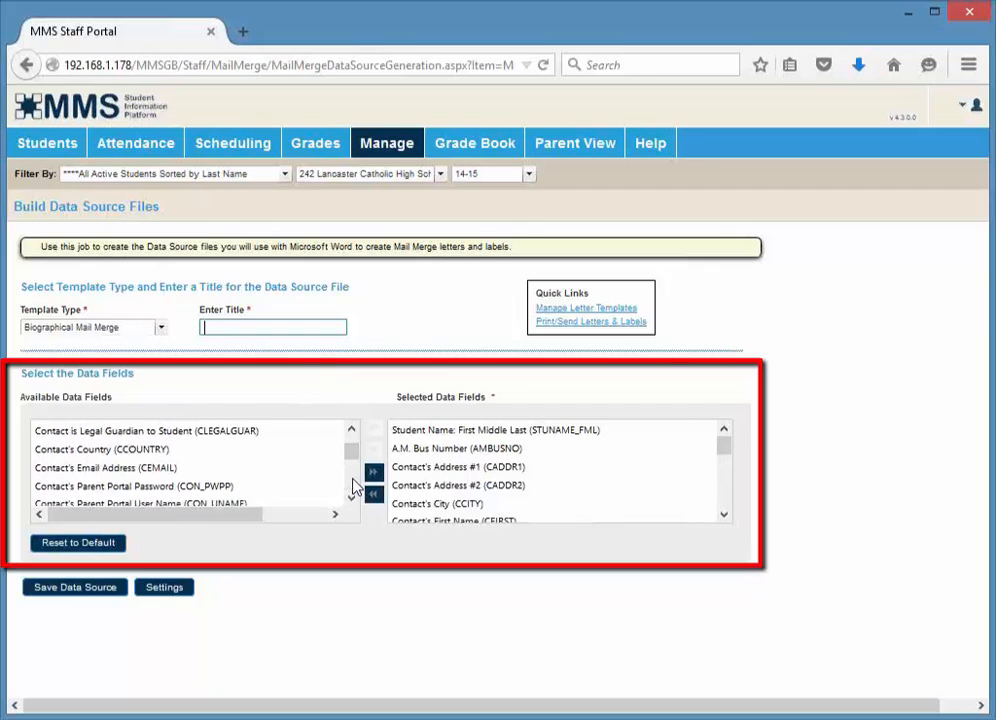
left_click(163, 470)
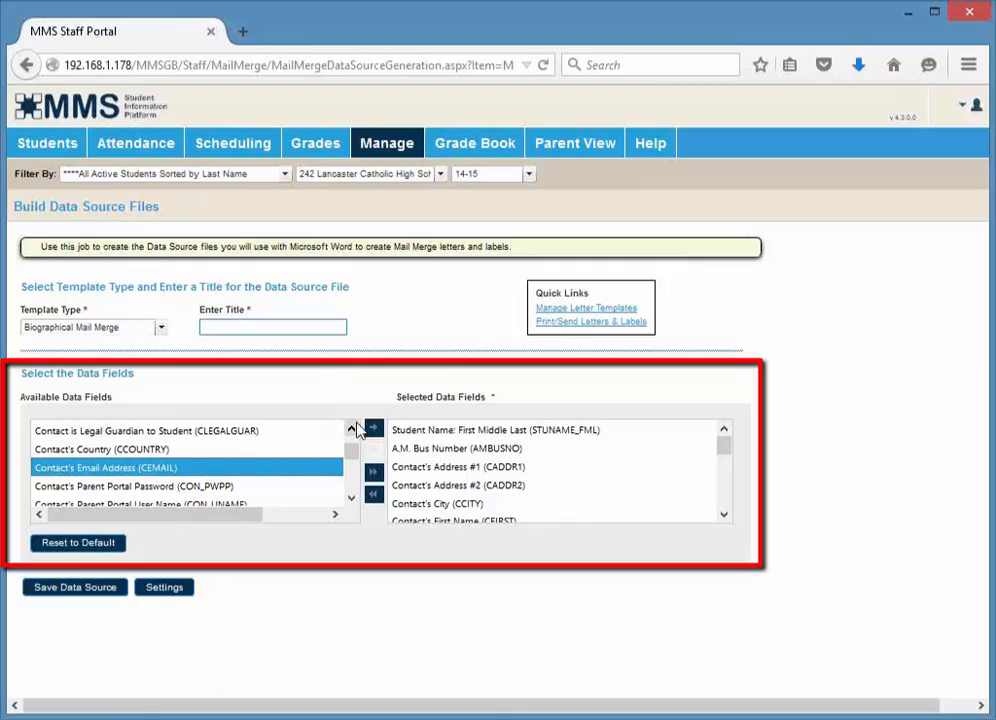
left_click(373, 428)
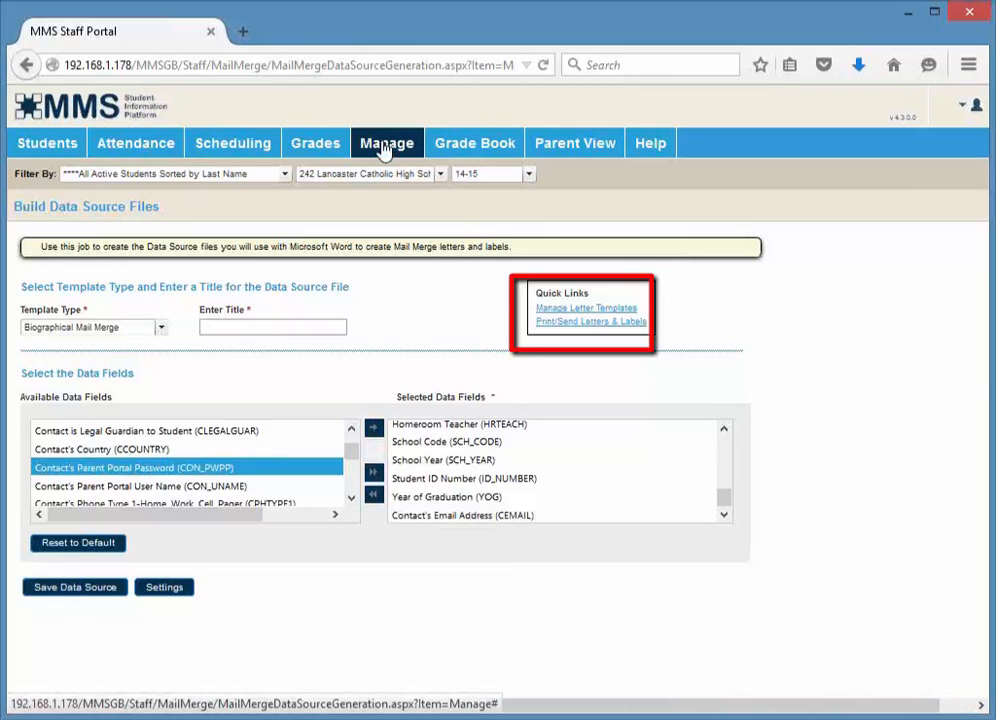
Open Manage Letter Templates and upload Beth.doc as a Biographical Mail Merge letter template
mouse_move(390, 148)
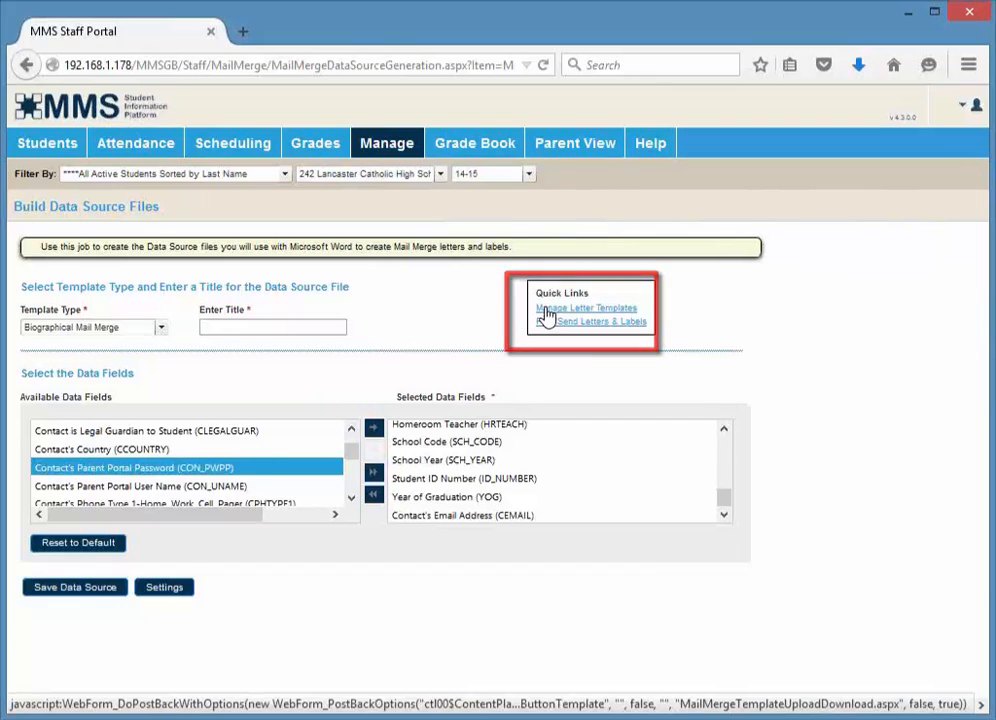
left_click(547, 313)
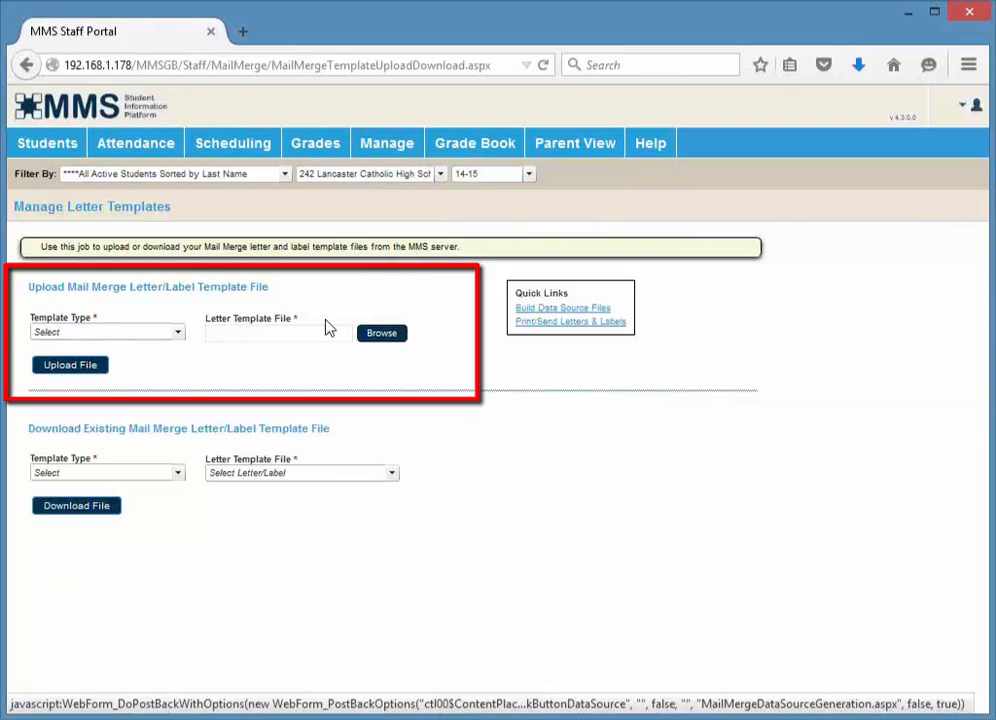
left_click(166, 343)
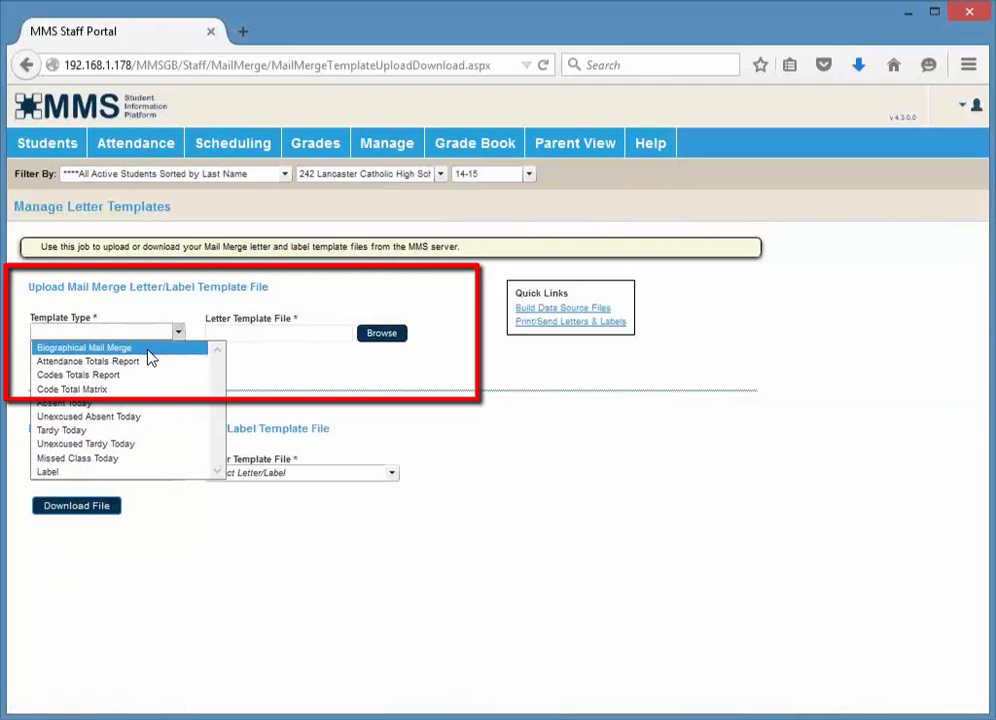
left_click(148, 351)
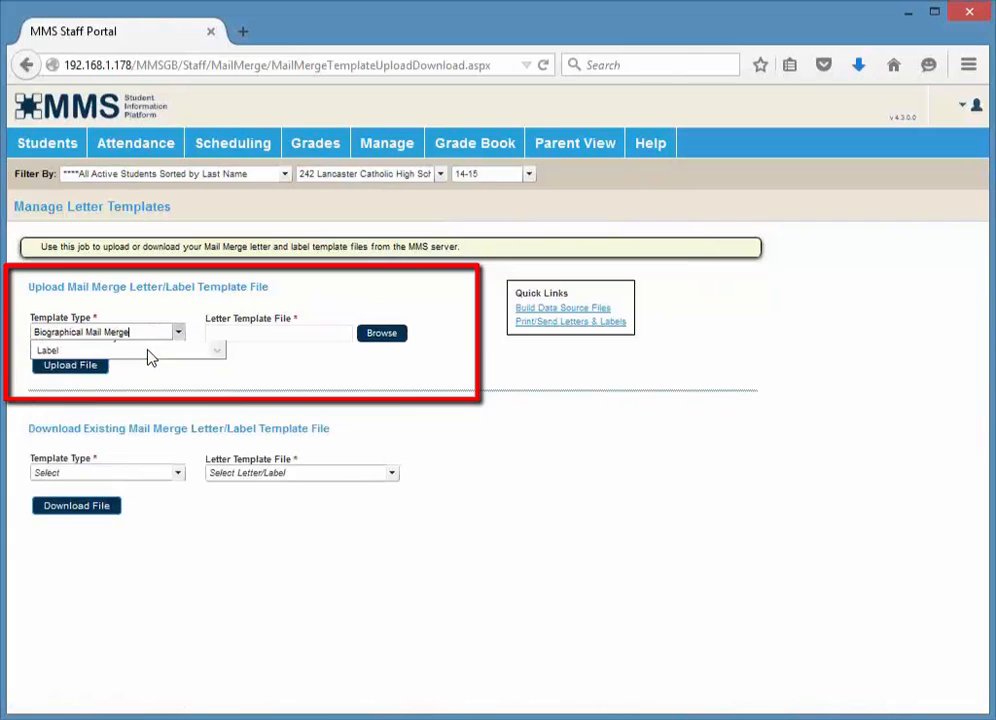
left_click(366, 336)
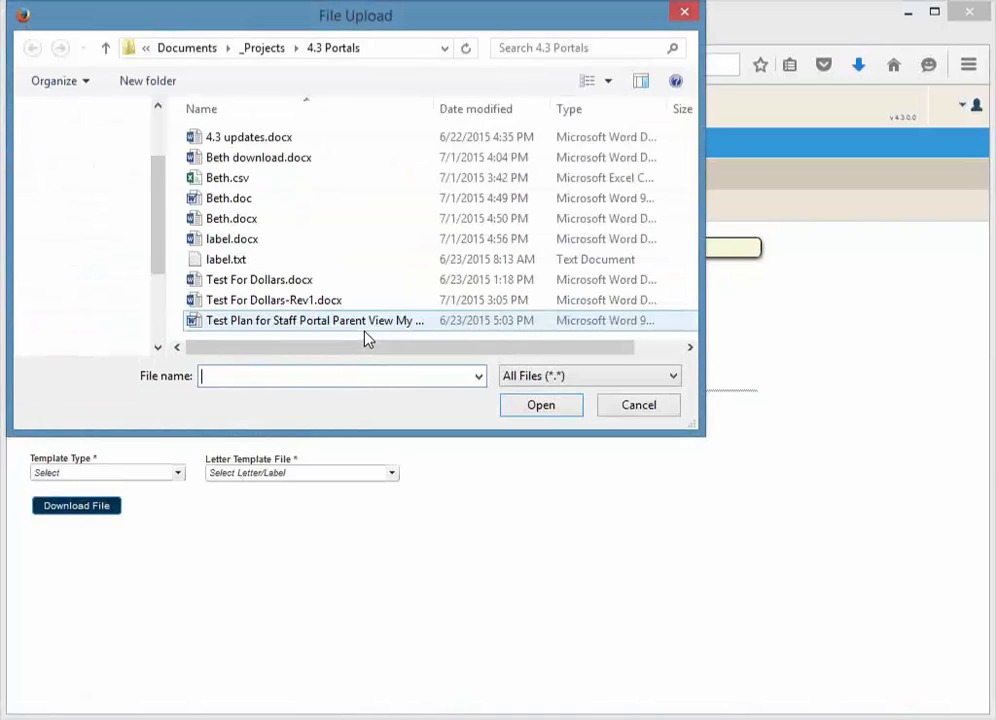
left_click(233, 199)
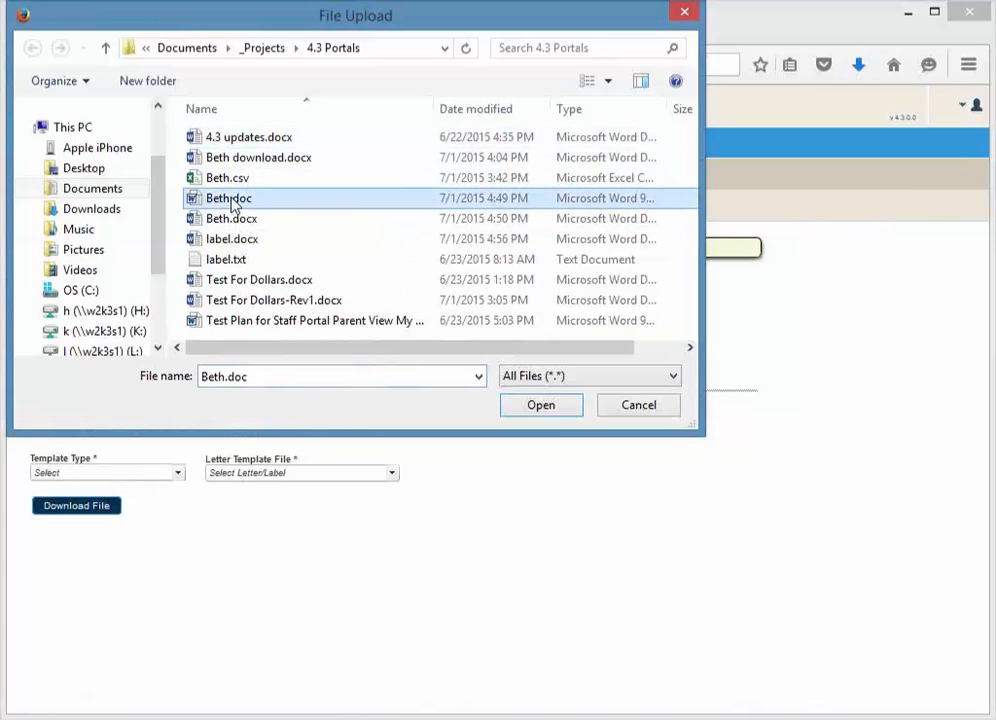
left_click(545, 413)
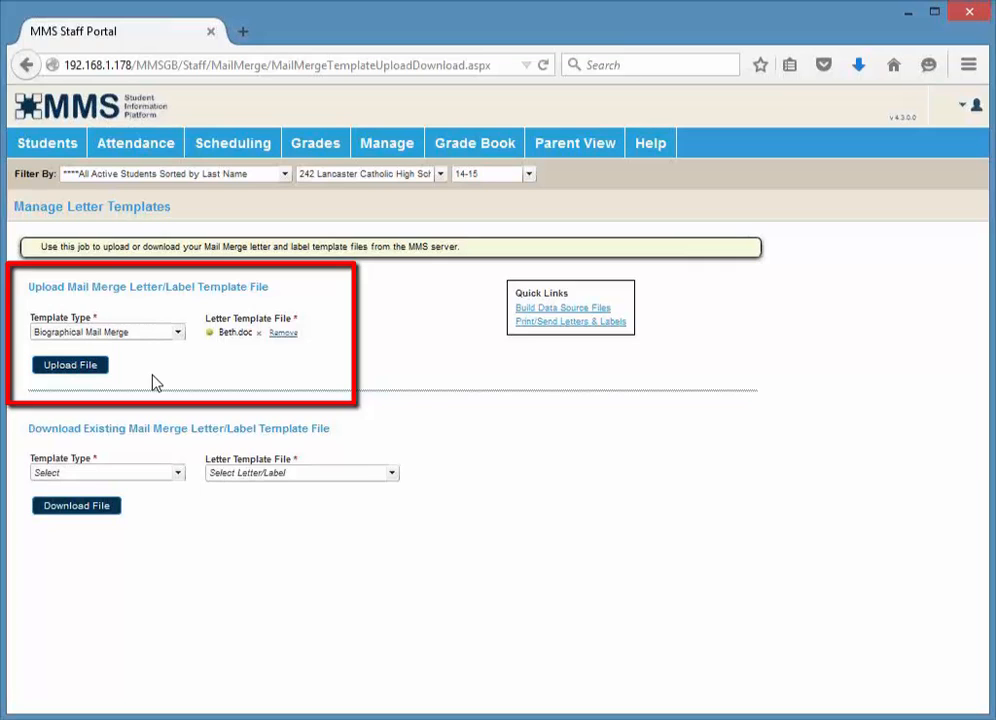
left_click(83, 370)
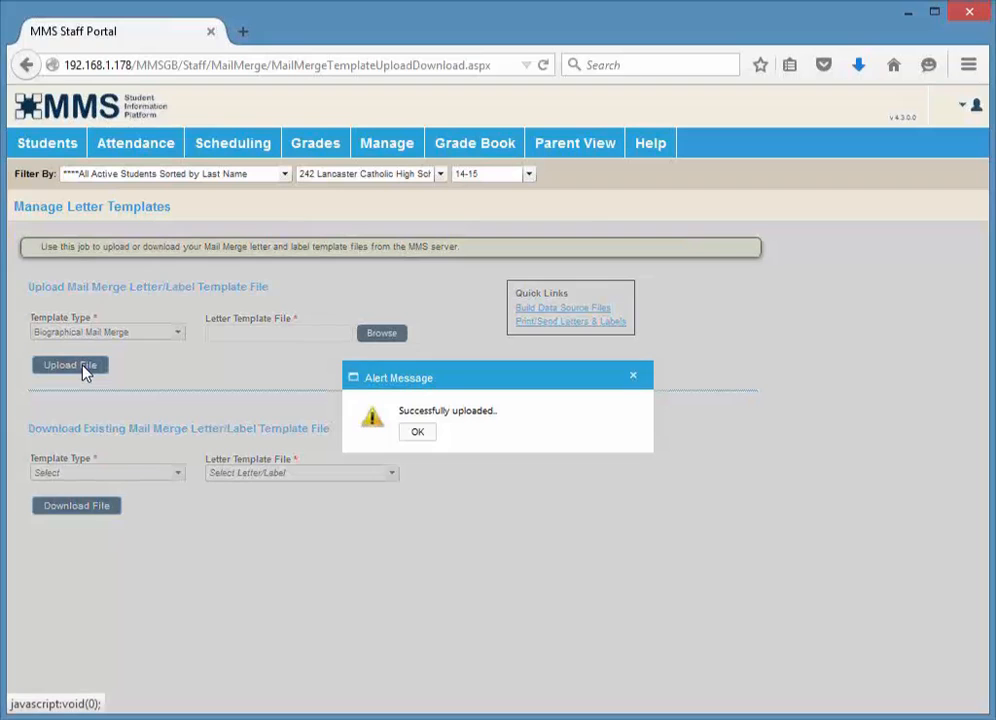
left_click(428, 437)
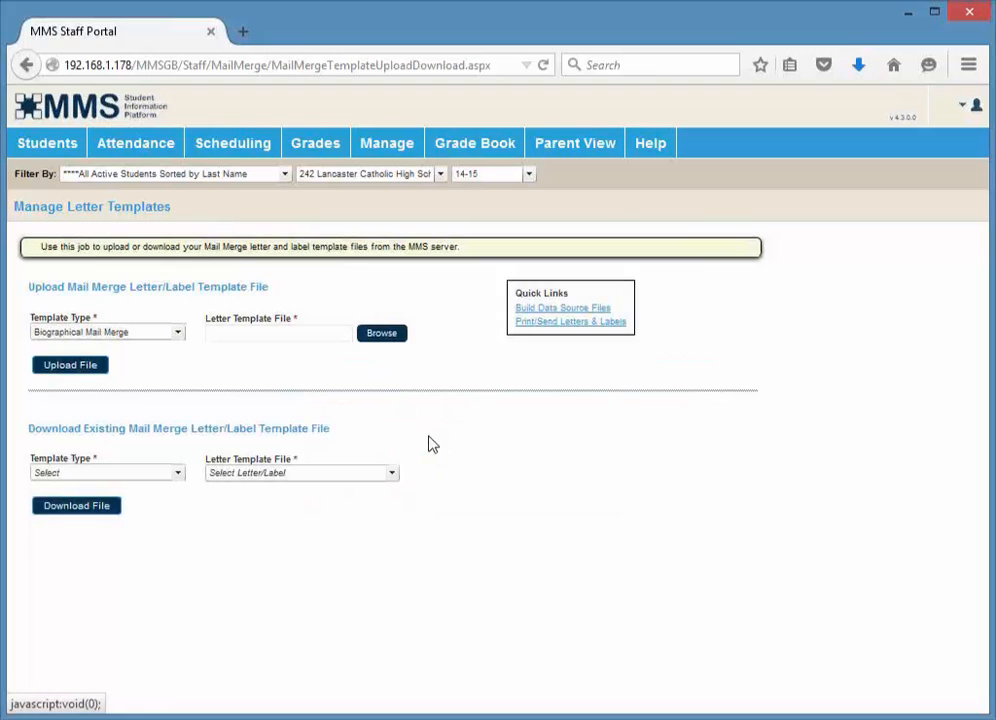
In the download section, choose the Biographical Mail Merge template type and the Beth.doc letter template file
left_click(178, 473)
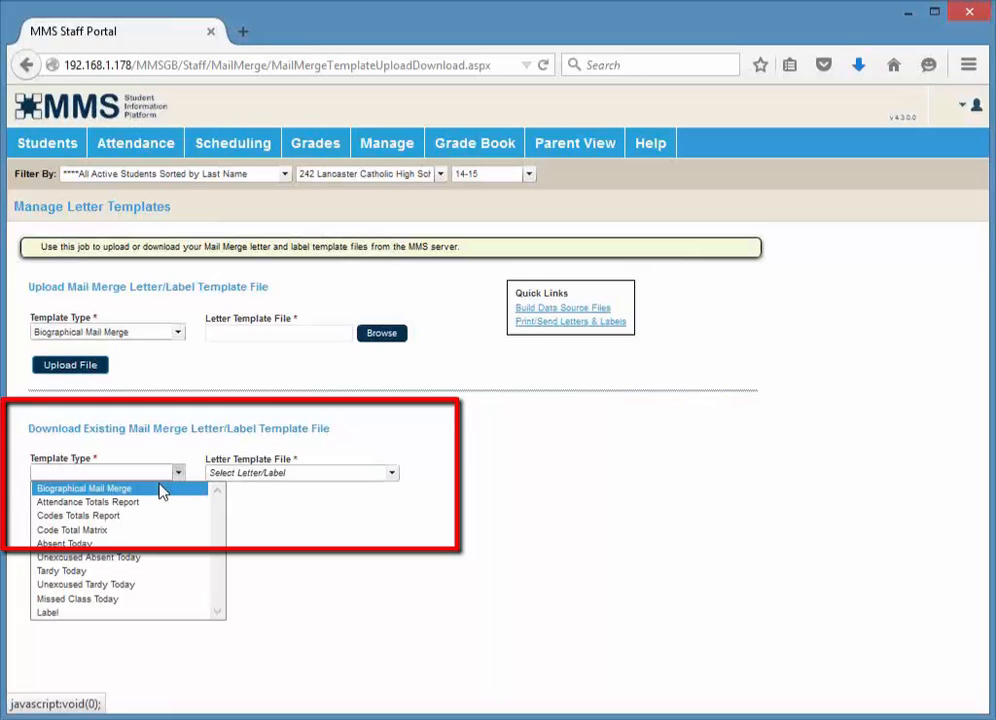
left_click(178, 614)
left_click(345, 476)
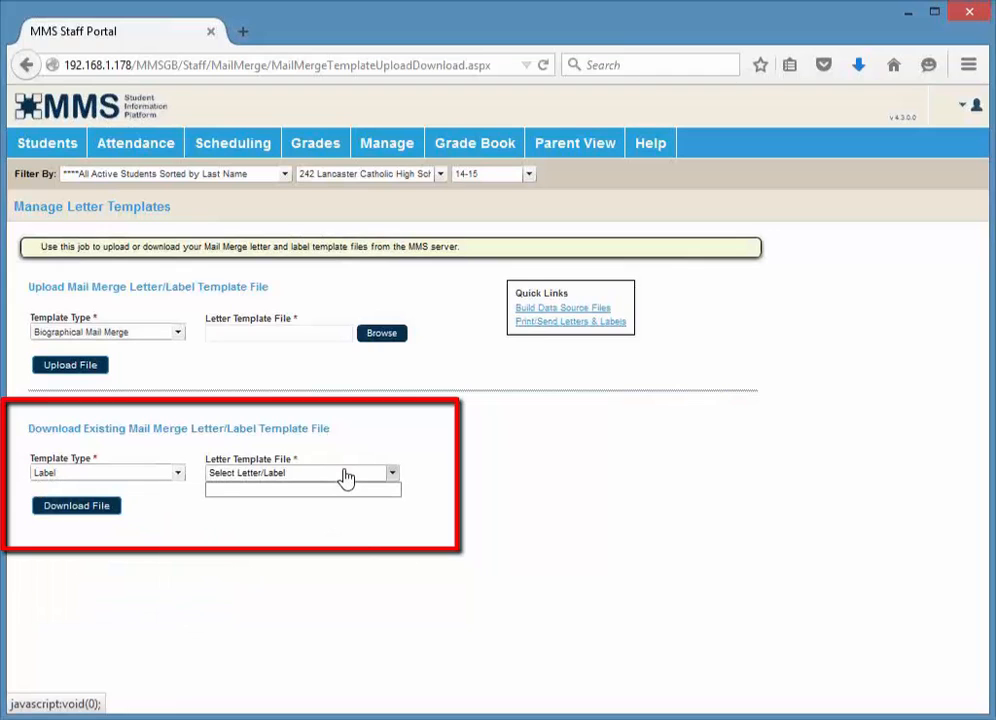
left_click(181, 474)
left_click(155, 490)
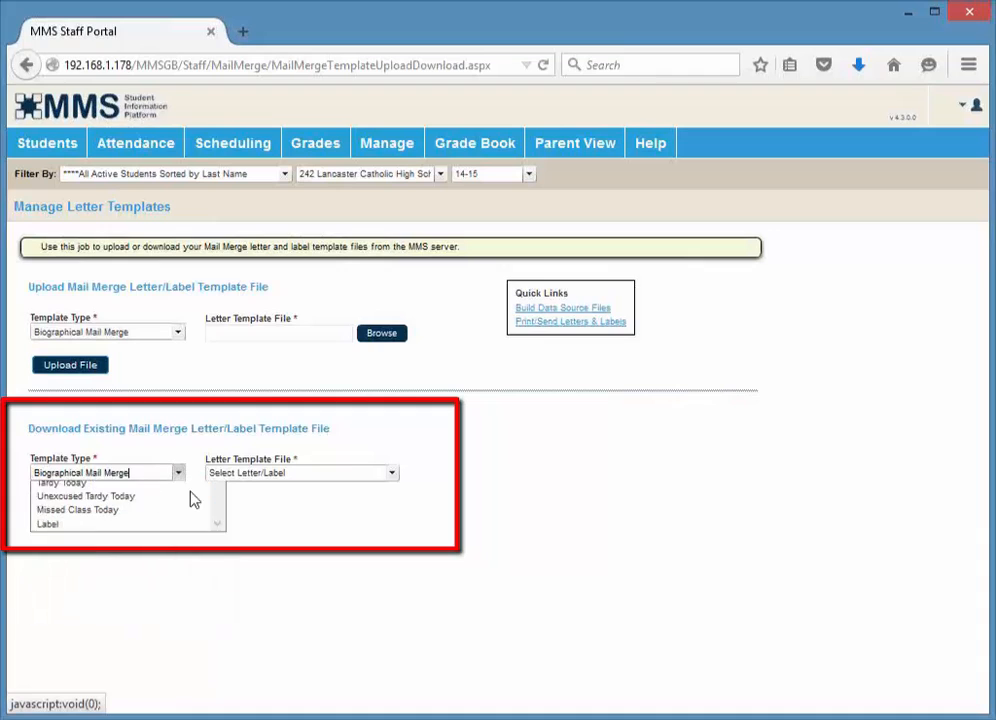
left_click(324, 476)
left_click(289, 492)
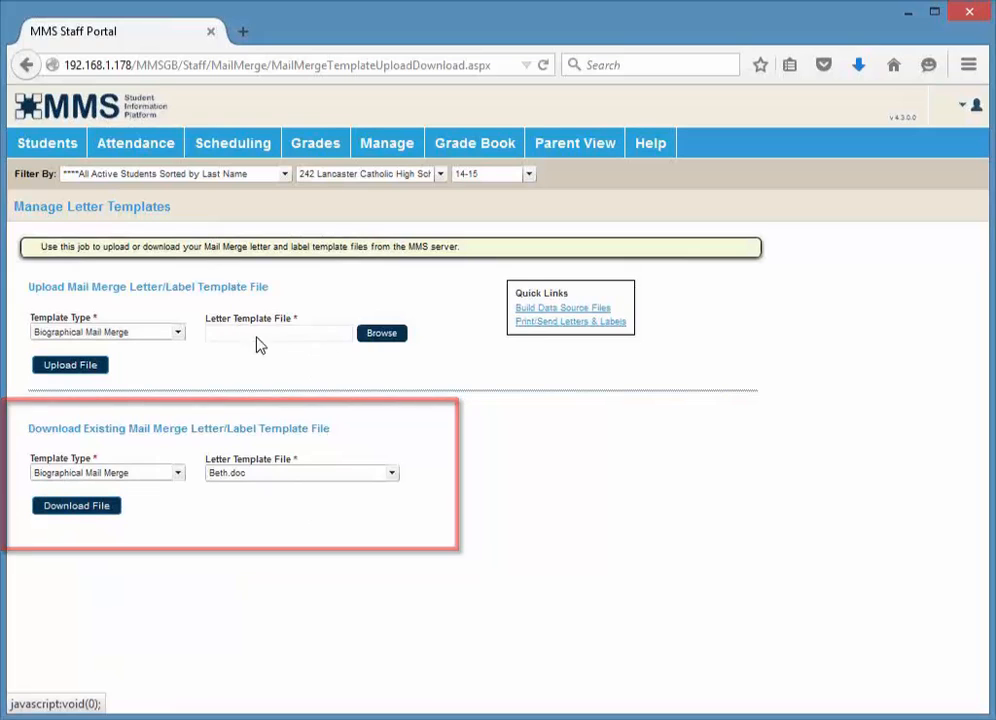
Open Print/Send Letters & Labels and choose the Biographical Mail Merge template type with letter Beth.doc
left_click(549, 331)
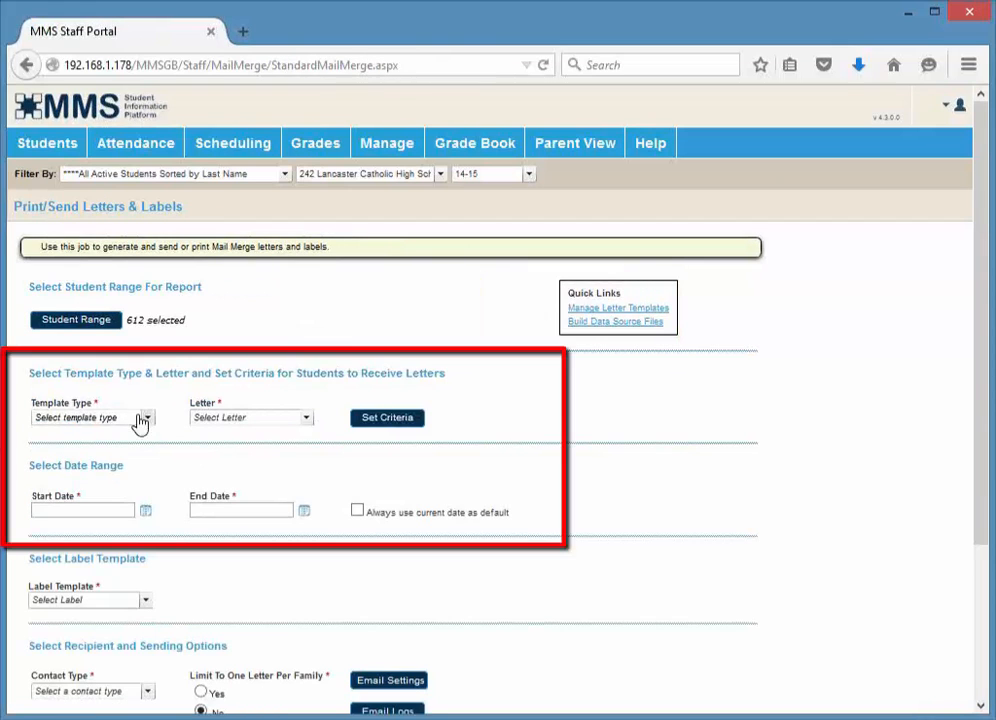
left_click(140, 421)
left_click(142, 418)
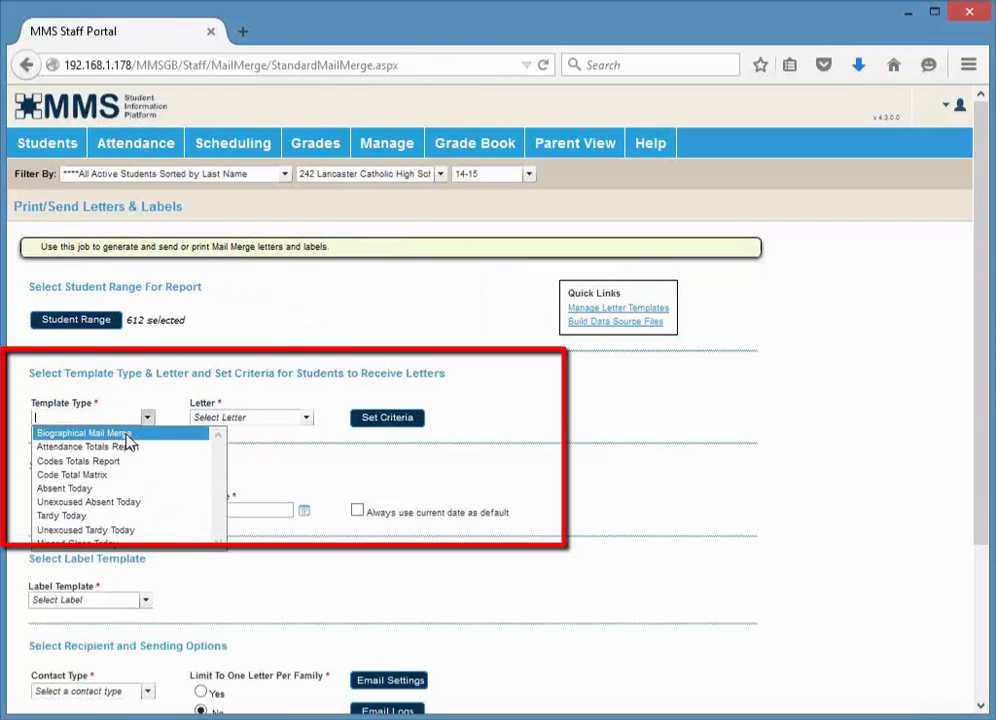
left_click(127, 435)
left_click(255, 420)
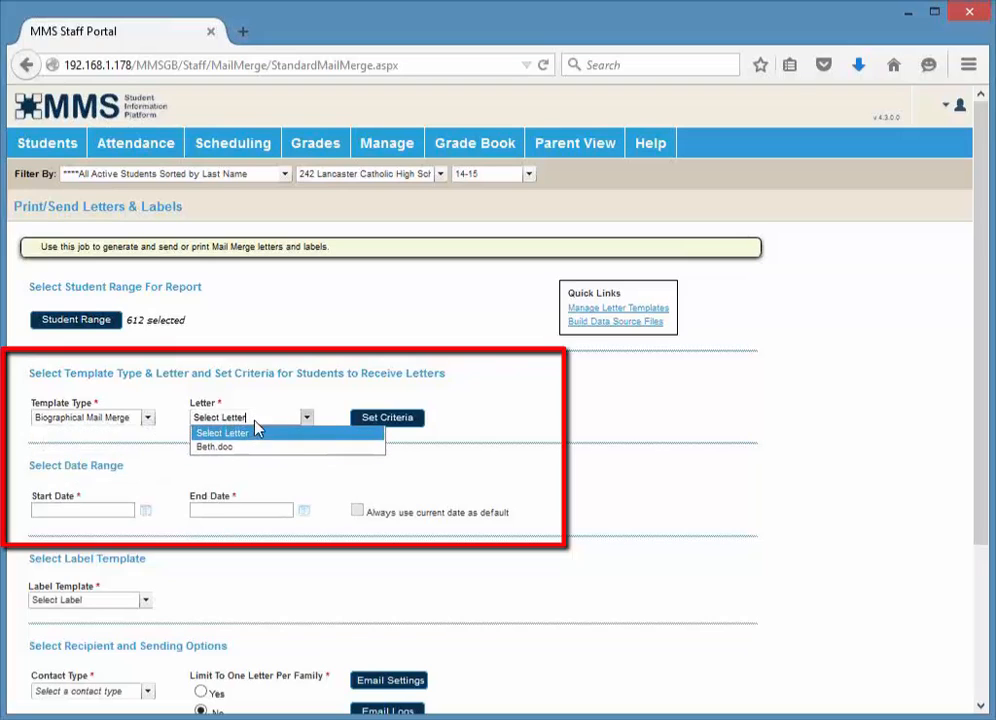
left_click(230, 450)
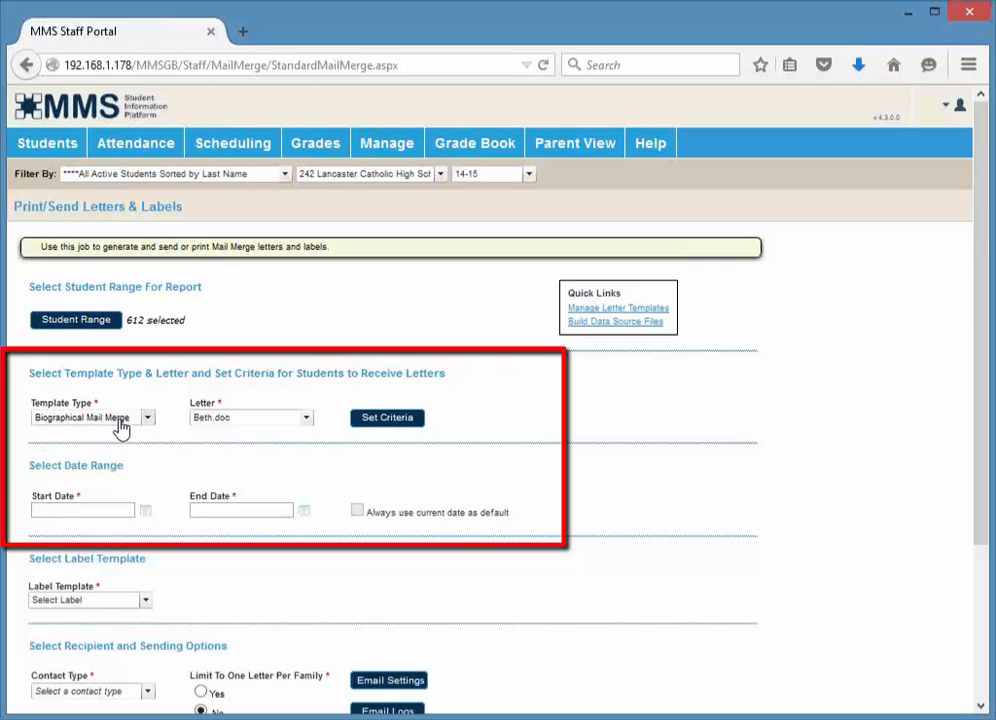
Set the letter criteria to limit students by the GRADELVL field to grade 09
left_click(390, 418)
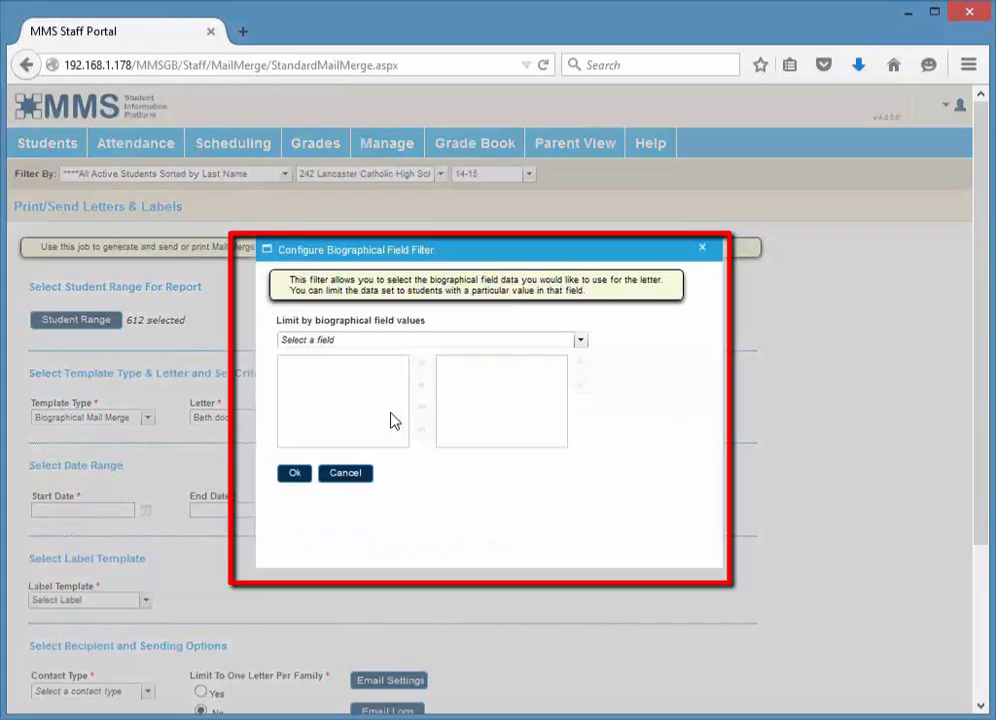
left_click(326, 341)
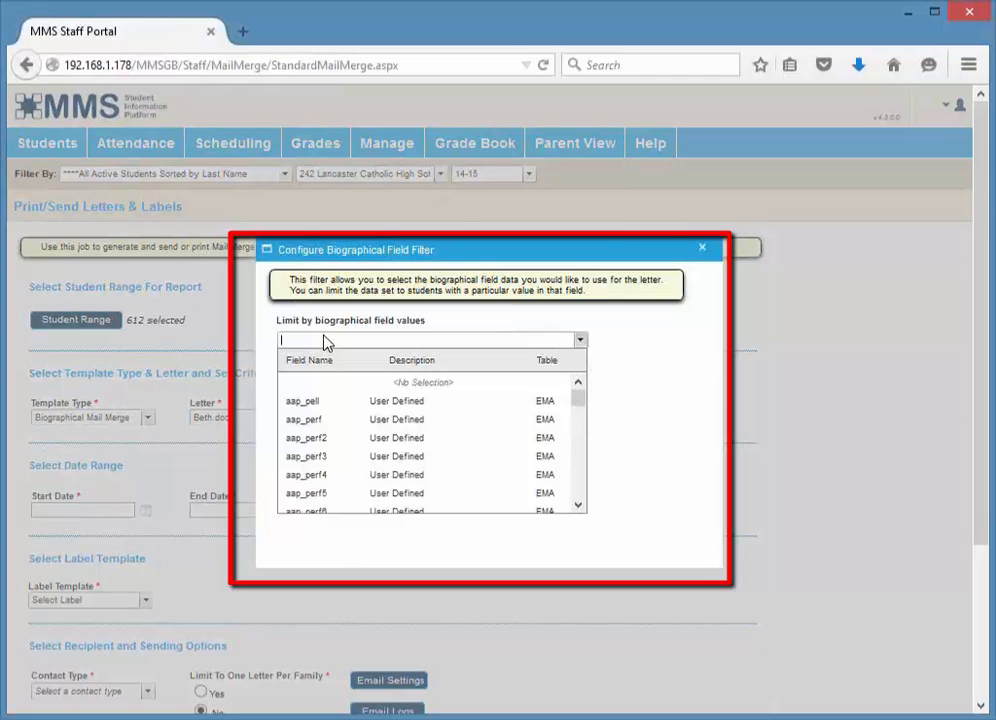
type("gr")
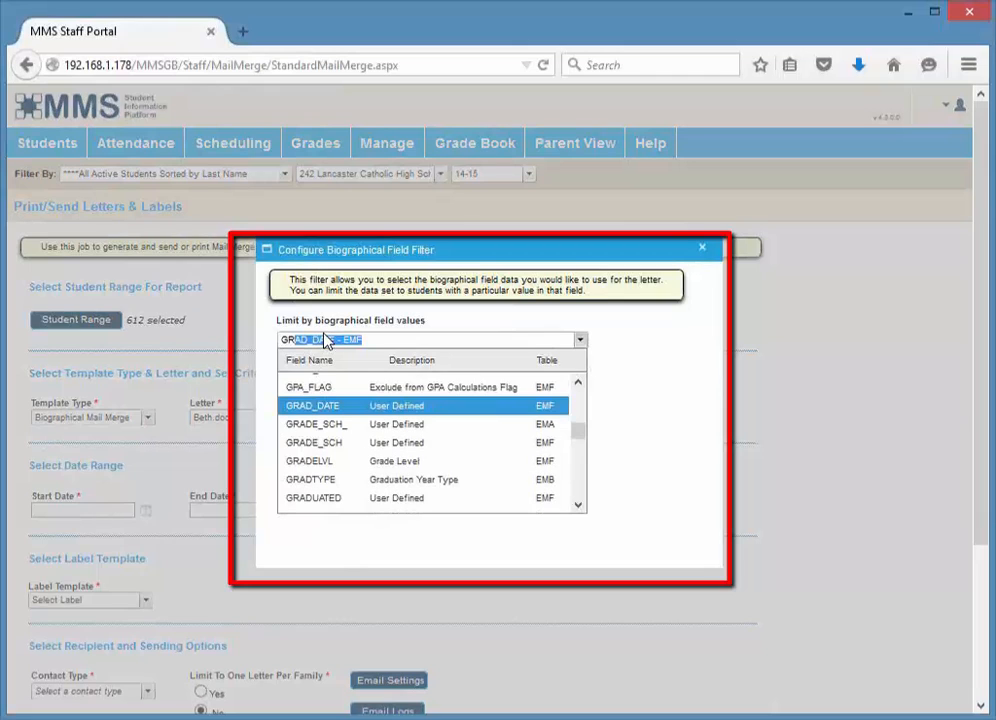
left_click(310, 461)
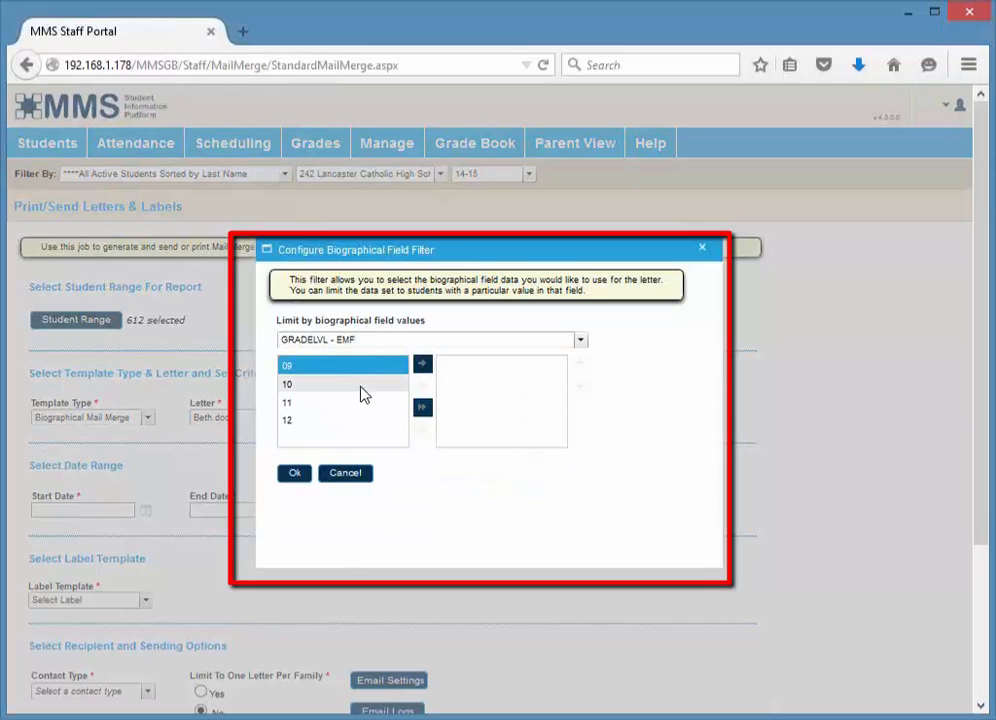
left_click(423, 366)
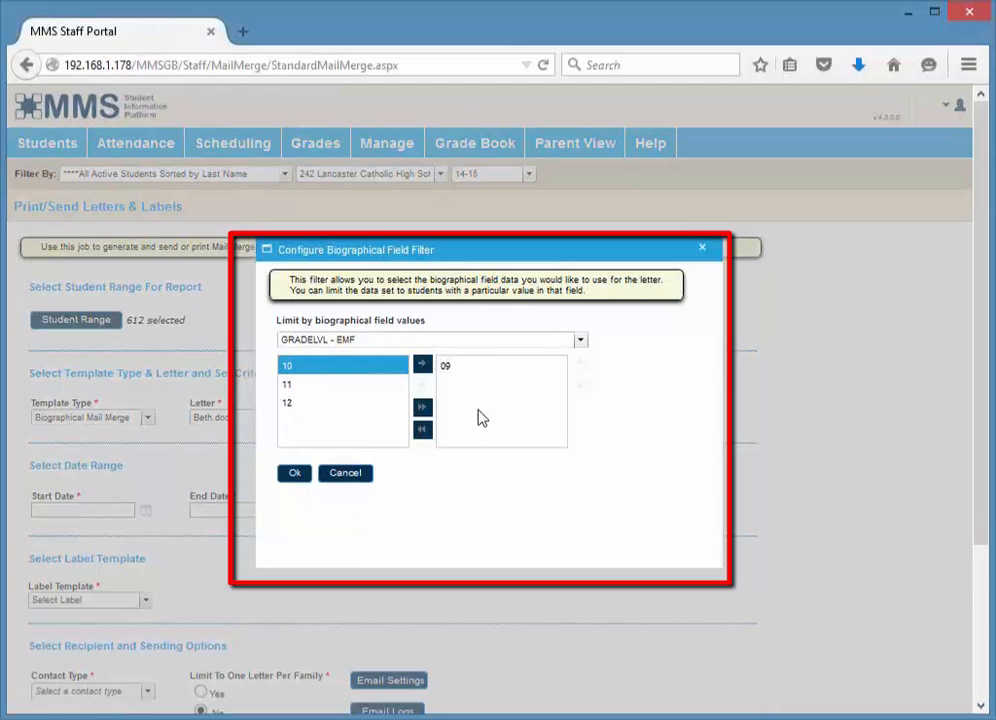
left_click(288, 474)
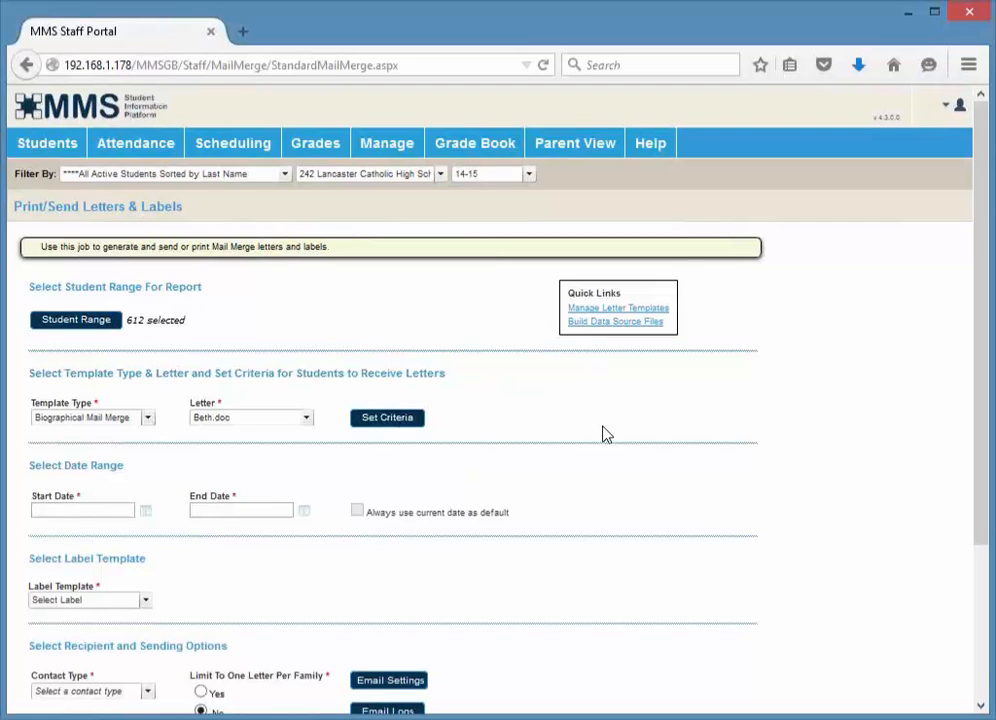
Check the label template options and set the contact type to Contact 1
scroll(604, 434, "down", 3)
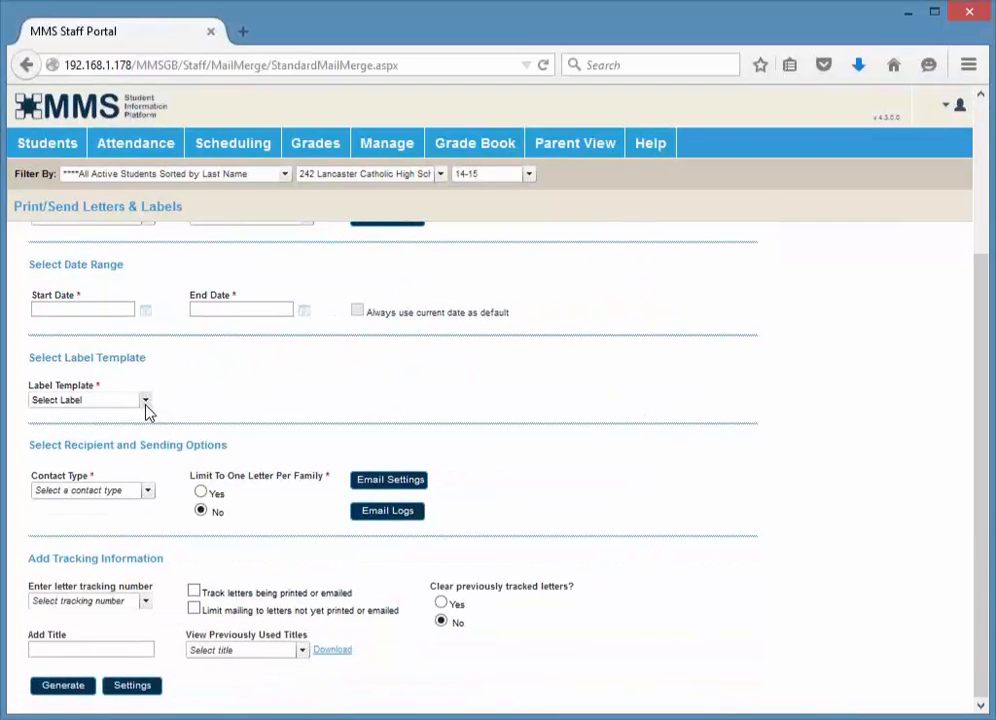
left_click(146, 403)
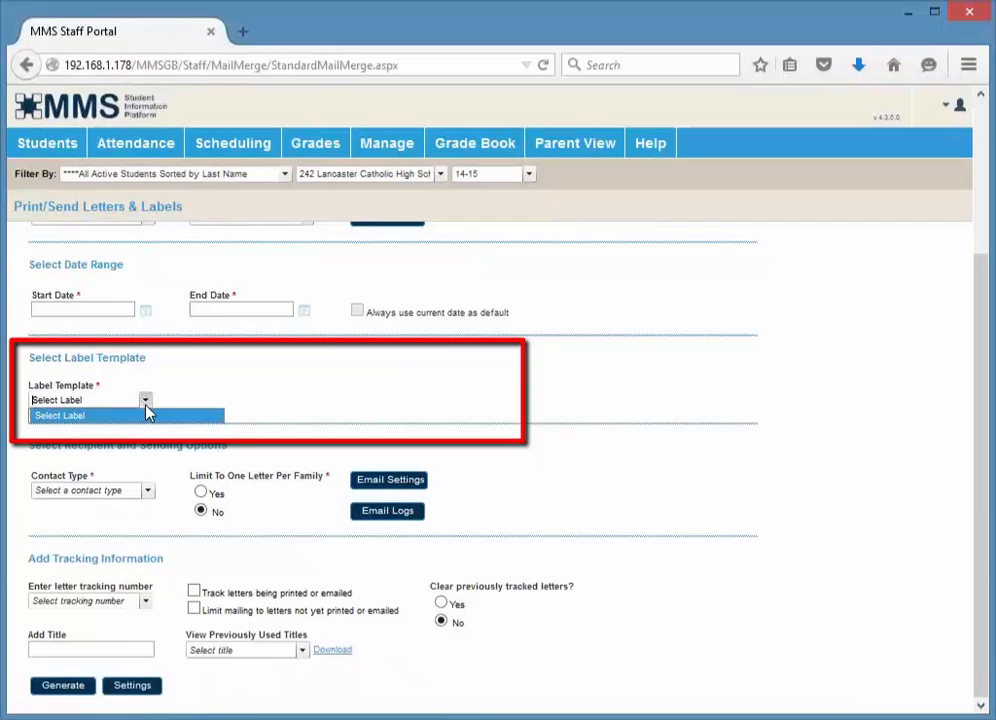
left_click(85, 425)
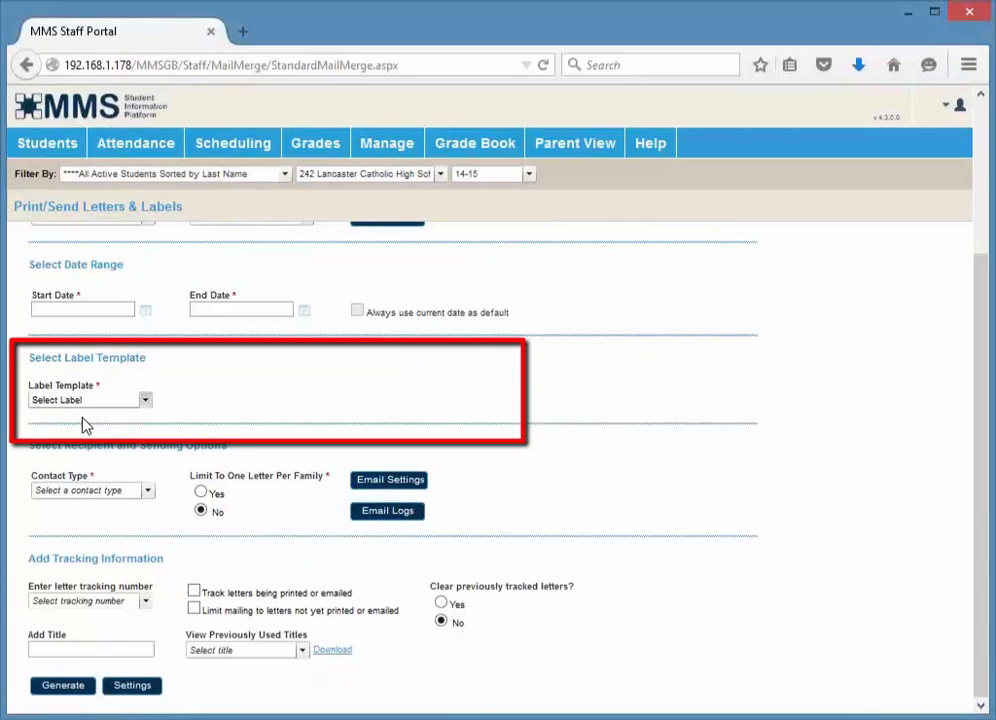
left_click(71, 493)
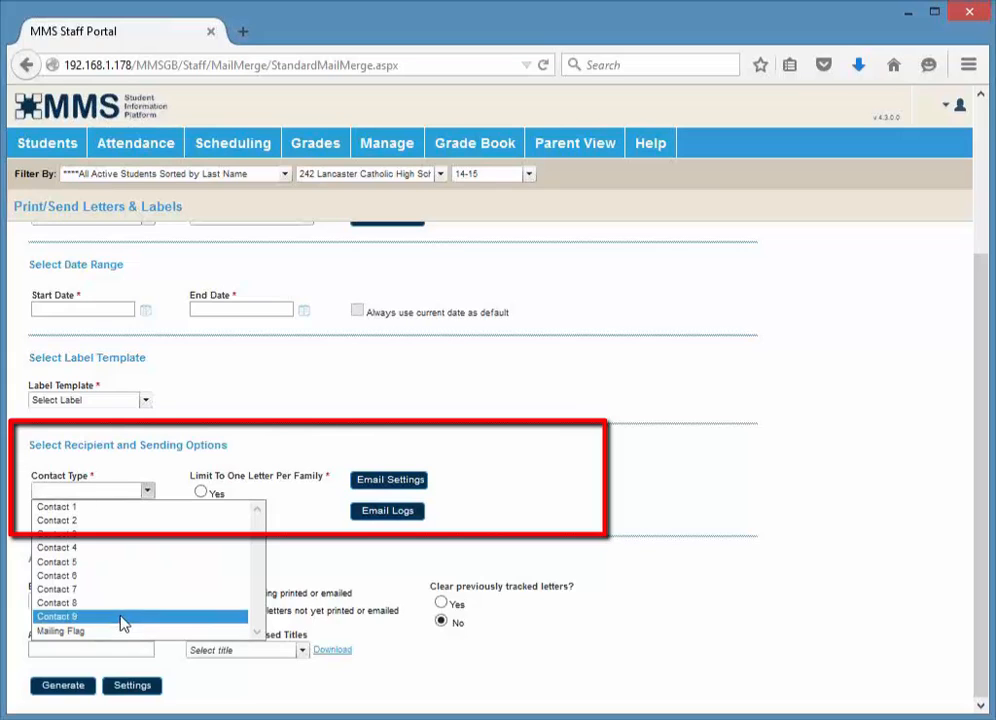
left_click(82, 507)
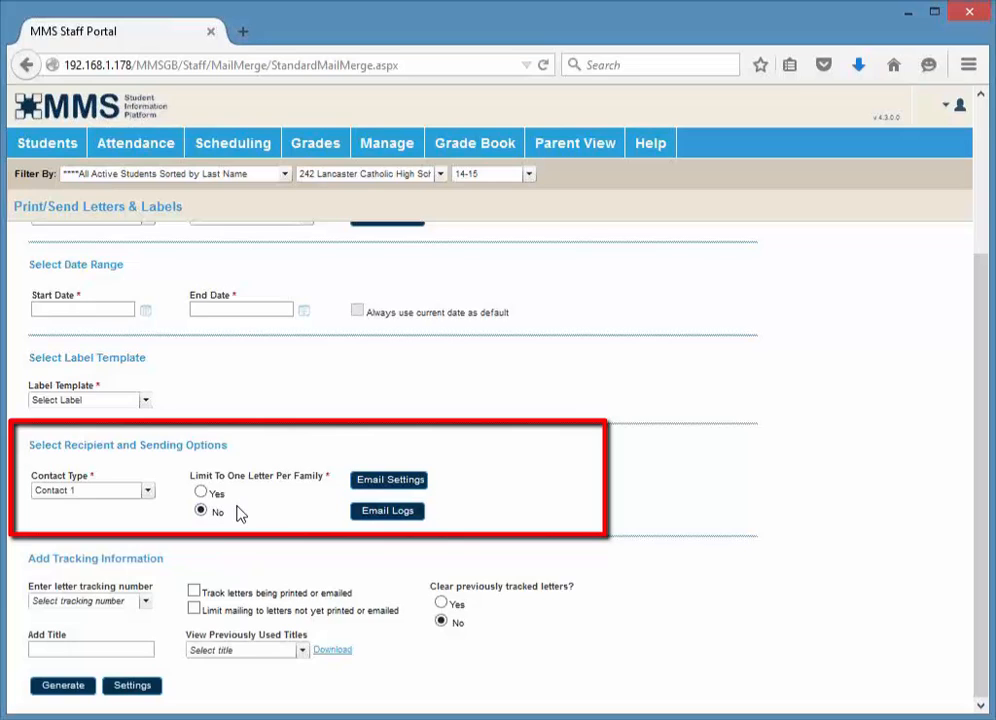
Open the Email Settings dialog, review its sending options, and close it
left_click(421, 481)
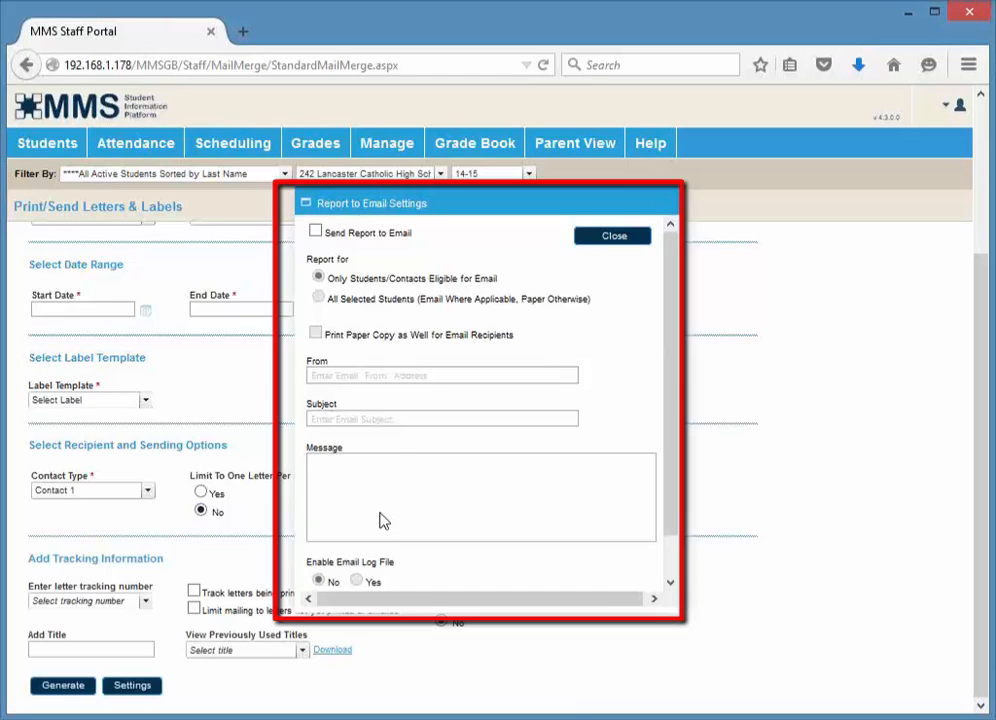
scroll(383, 519, "down", 1)
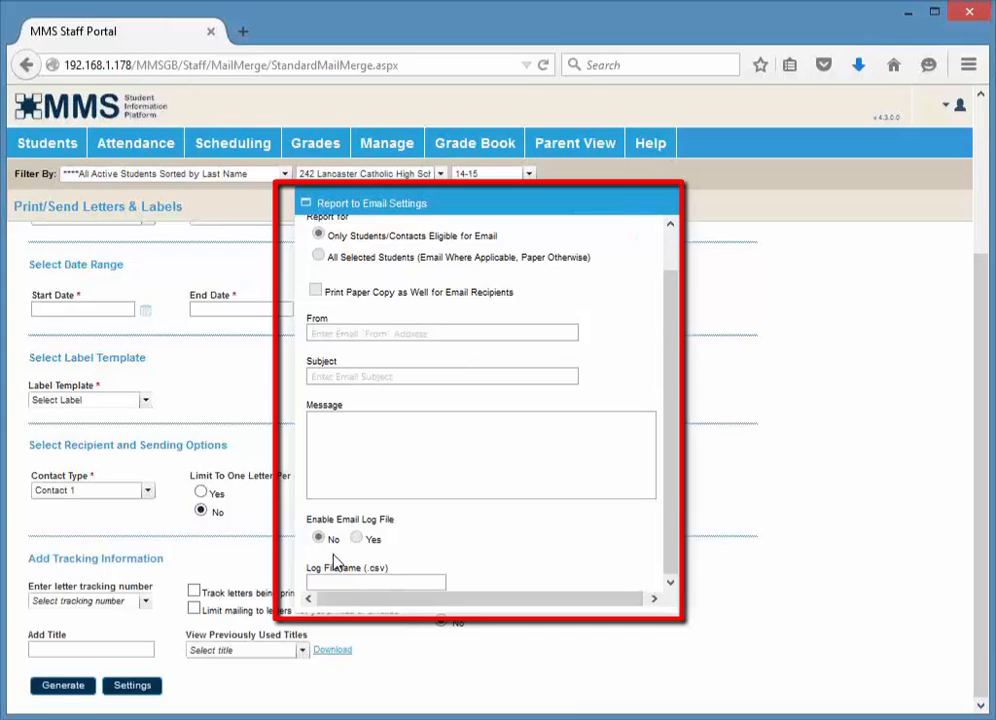
scroll(600, 250, "up", 1)
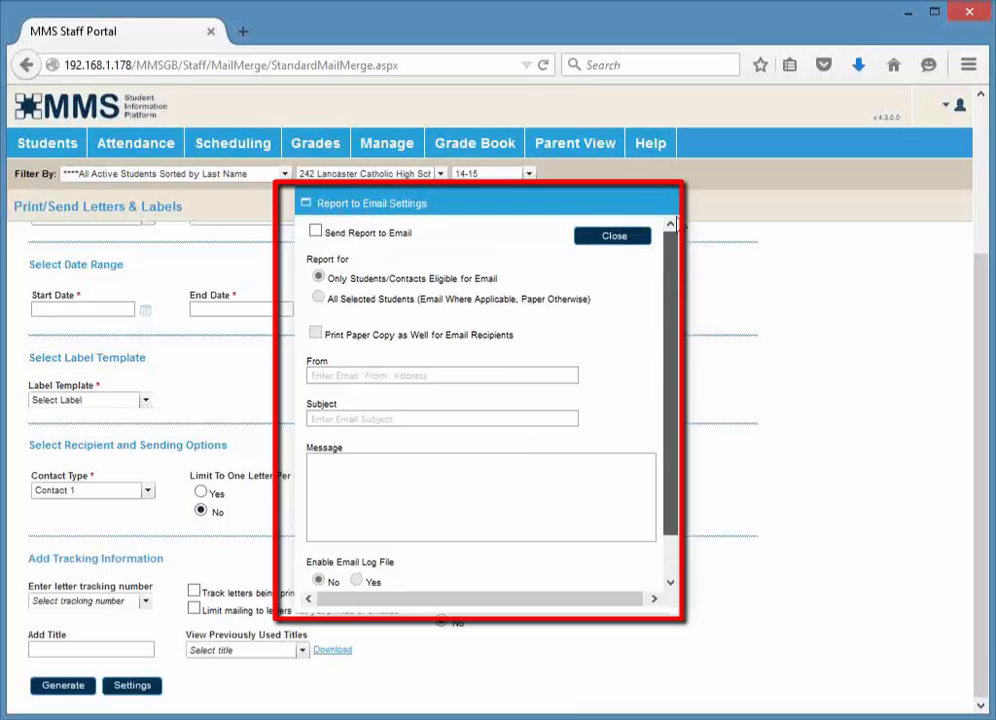
left_click(625, 240)
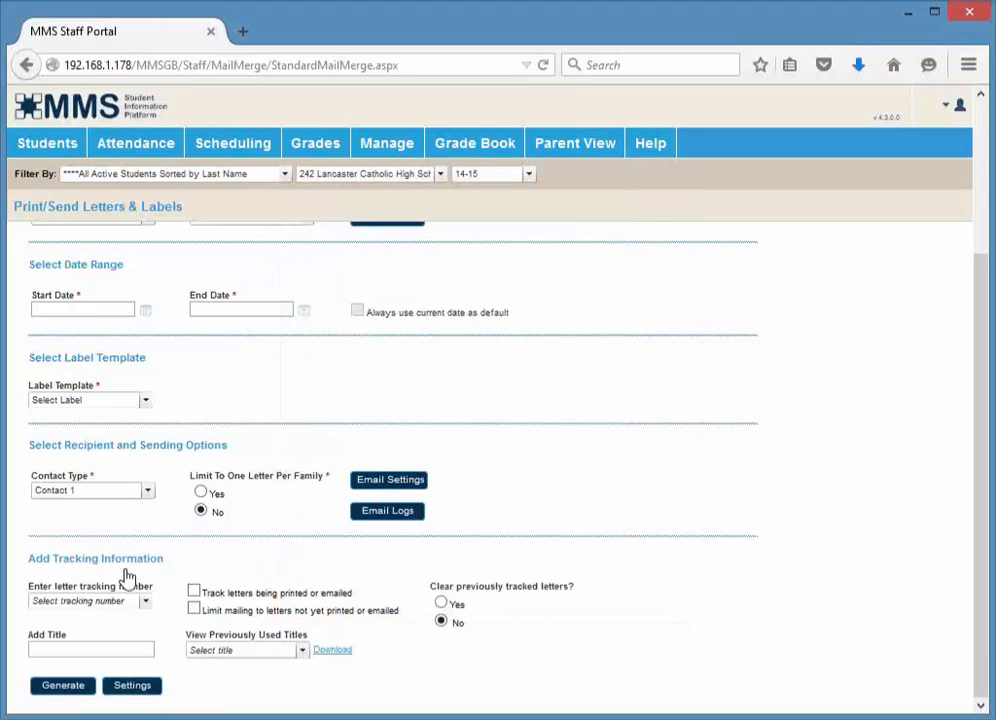